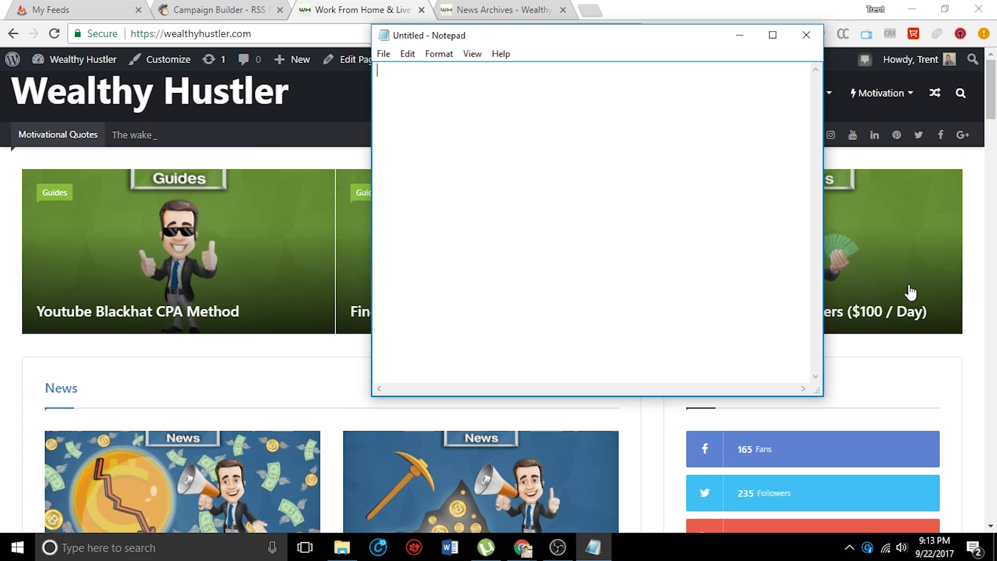
# Open the Cryptocurrency news category page on the Wealthy Hustler site and select its web address.
pyautogui.click(965, 169)
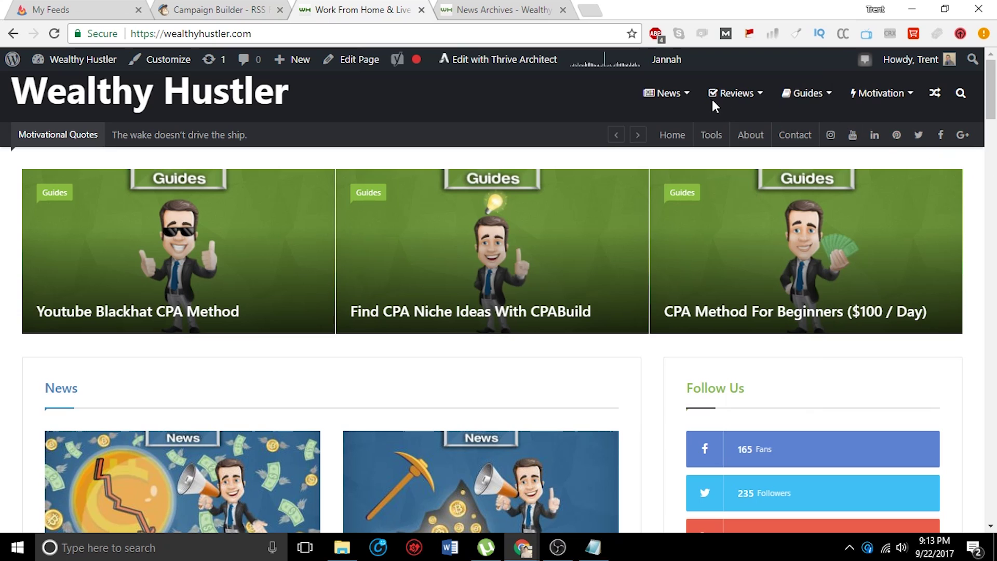
pyautogui.moveTo(666, 99)
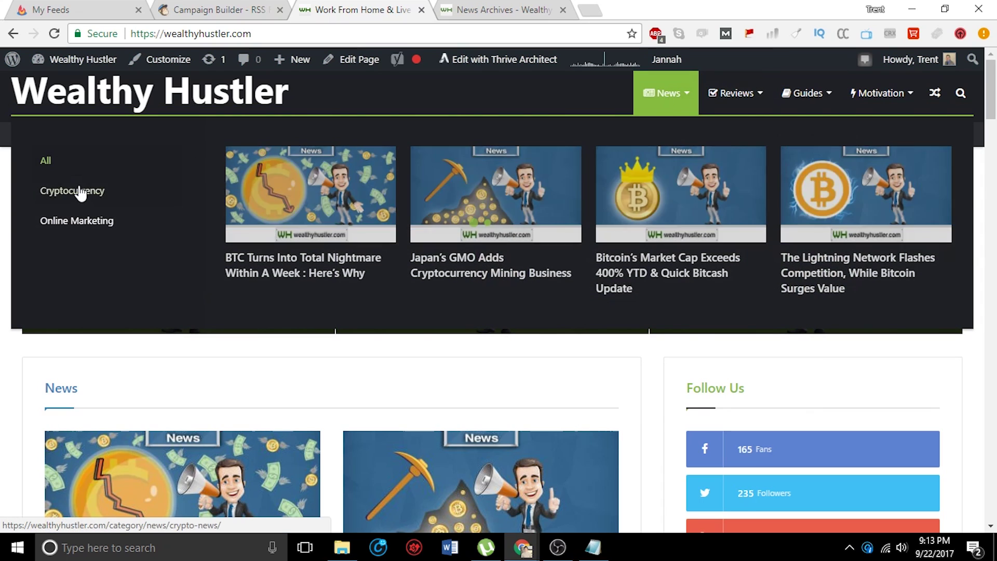
pyautogui.click(81, 191)
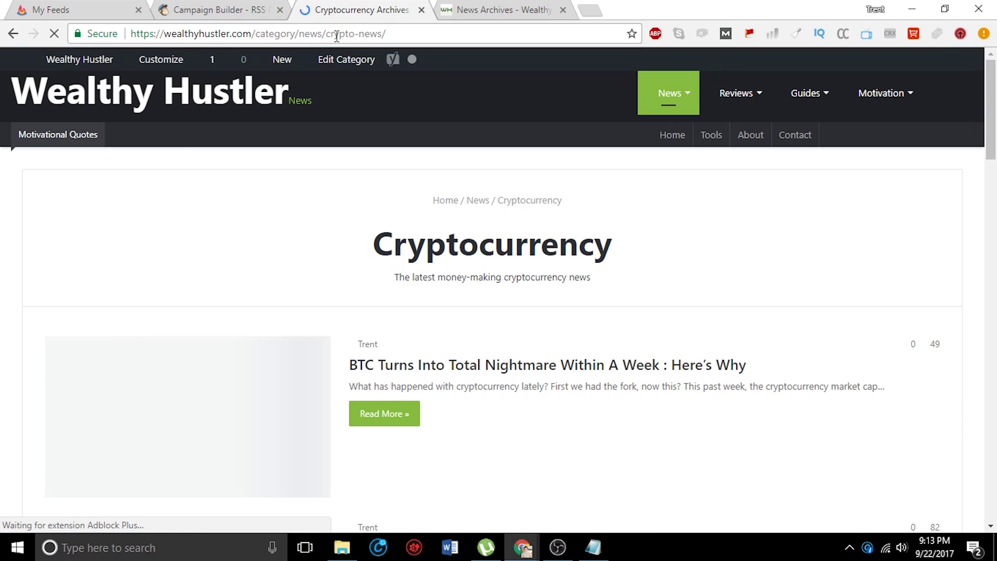
pyautogui.moveTo(391, 33); pyautogui.dragTo(5, 51)
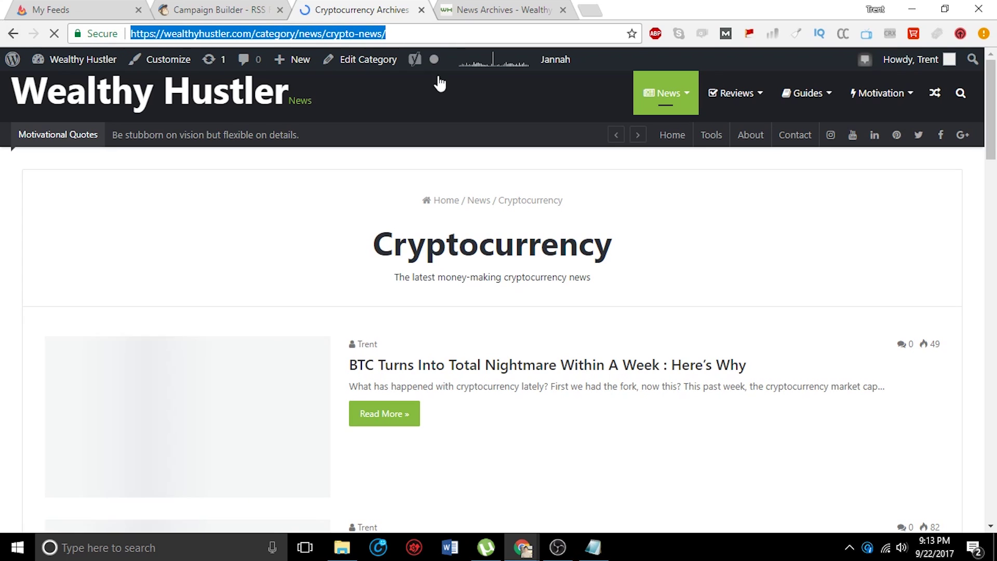
# Switch to Notepad and note "Cryptocurrency News - " followed by the Cryptocurrency category page's URL.
pyautogui.click(598, 548)
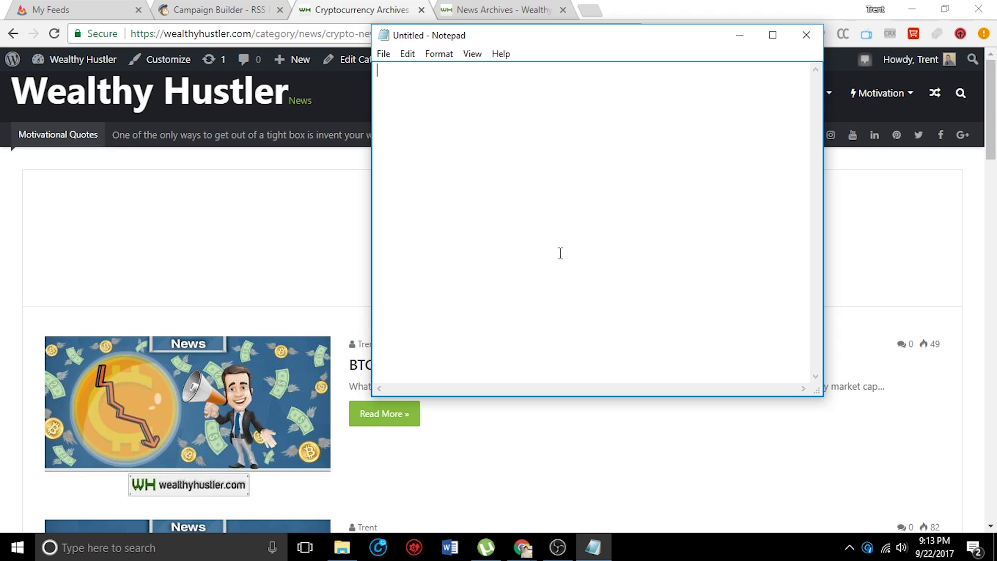
pyautogui.write('C')
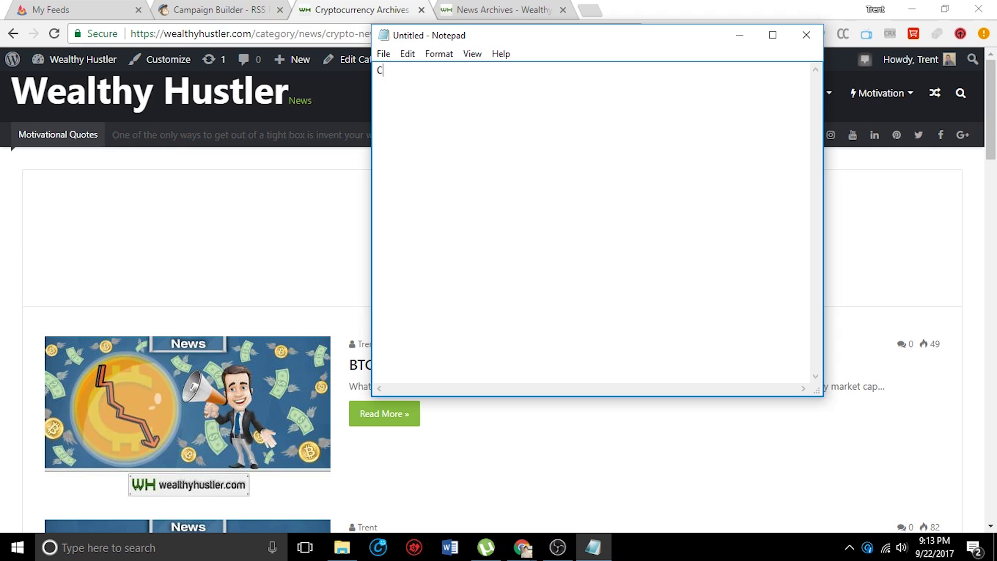
pyautogui.write('ryptocurrency')
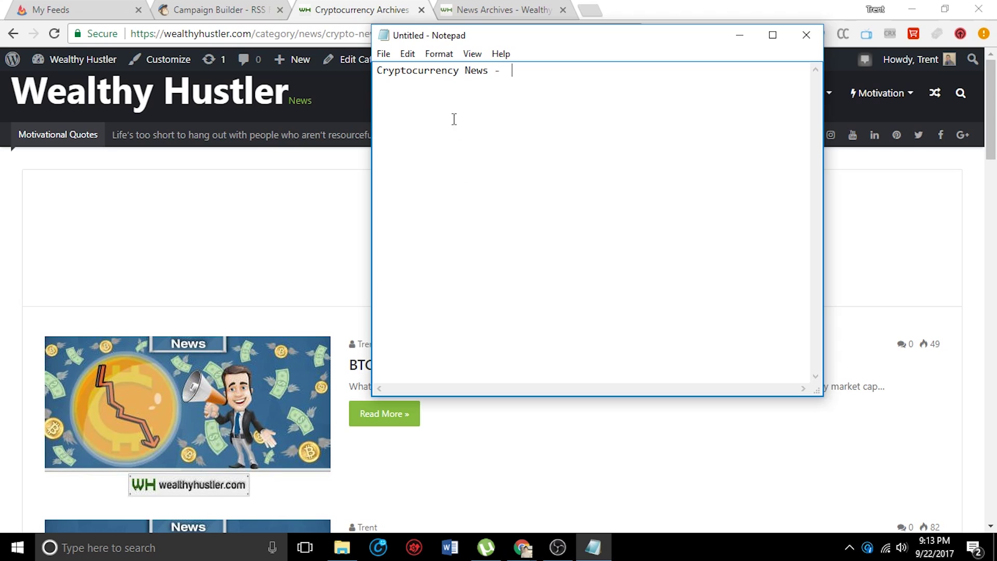
pyautogui.click(345, 33)
pyautogui.hotkey('ctrl', 'c')
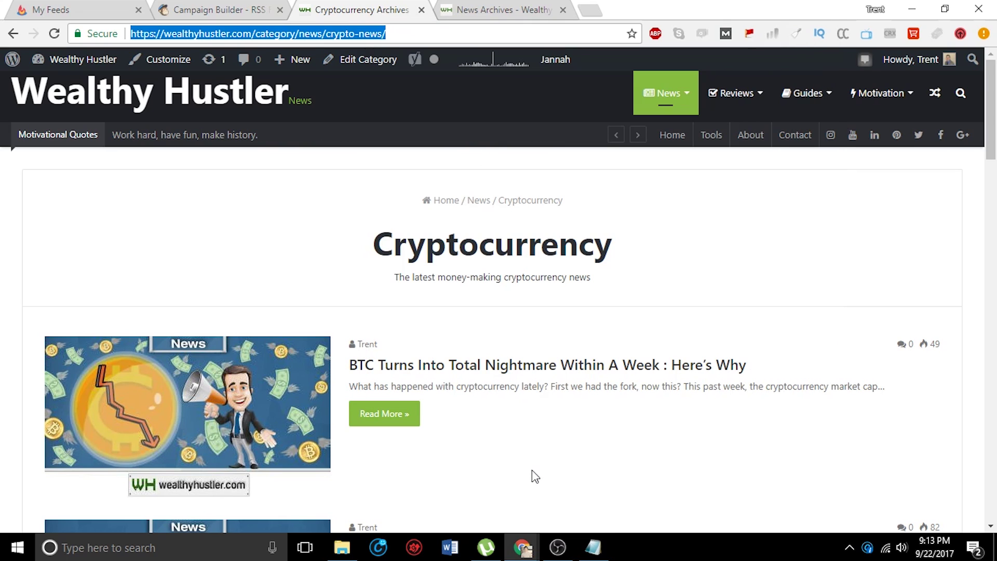
pyautogui.hotkey('alt', 'Tab')
pyautogui.hotkey('ctrl', 'v')
# Start a second line in the note labelled "Money-making News".
pyautogui.press('Return')
pyautogui.write('Money-making news')
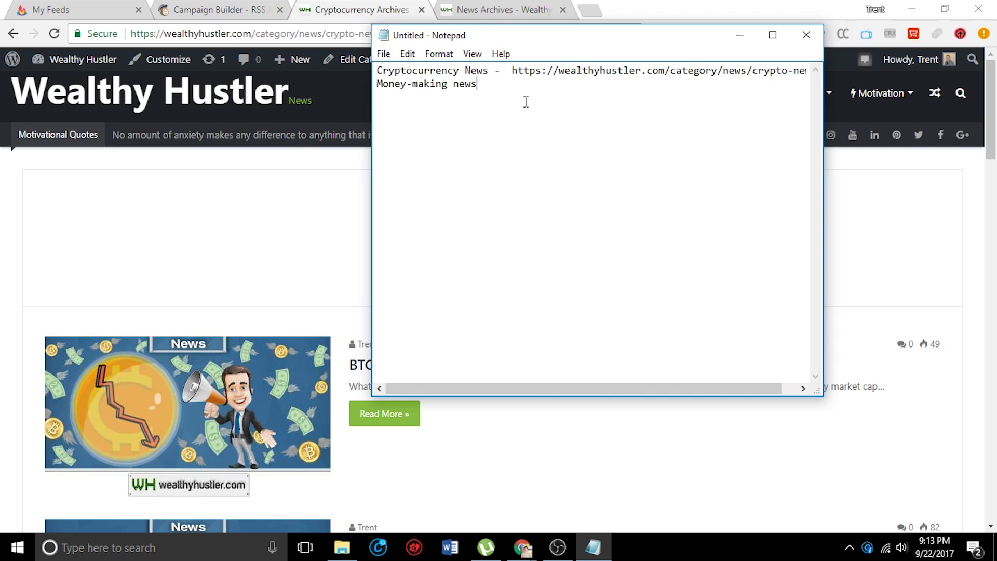
pyautogui.moveTo(455, 83); pyautogui.dragTo(461, 82)
pyautogui.click(269, 157)
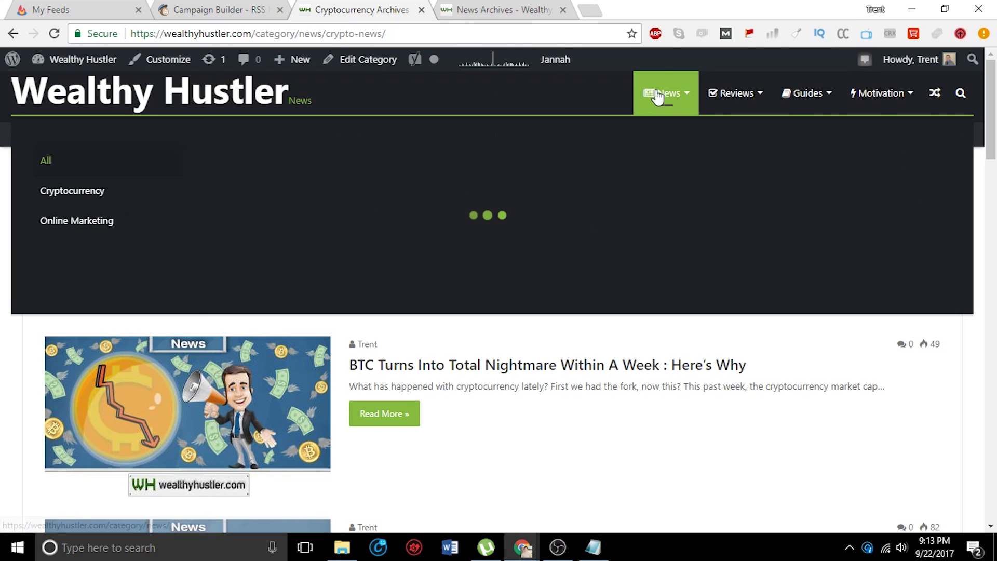
# Open the site's main News category page and add its URL after a dash on the Money-making News line in Notepad.
pyautogui.click(655, 89)
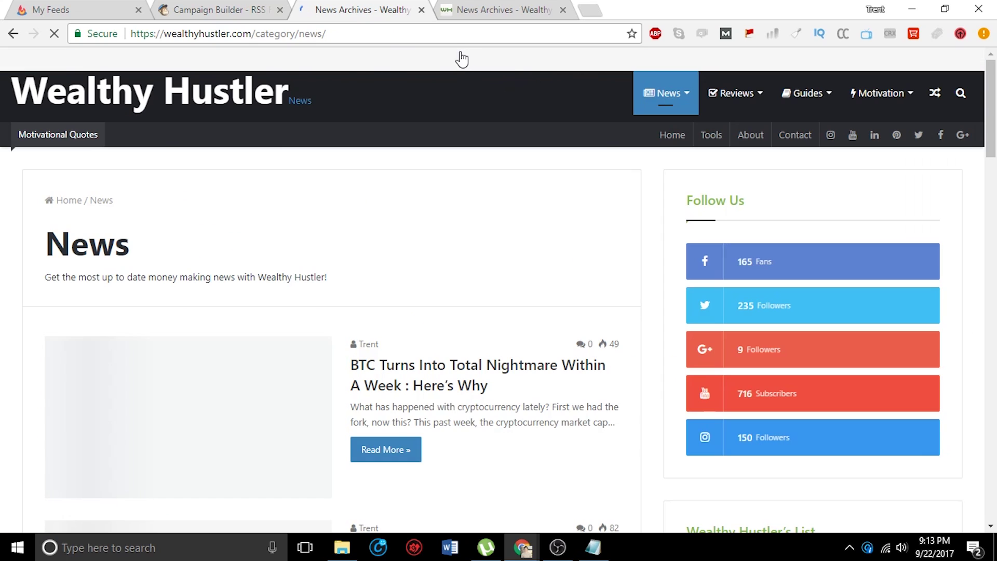
pyautogui.click(437, 33)
pyautogui.hotkey('ctrl', 'c')
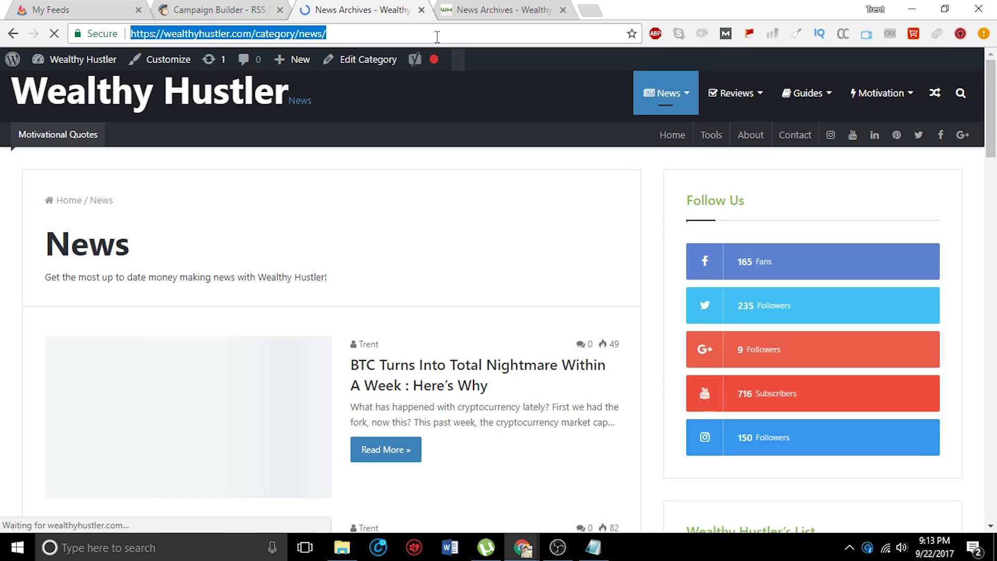
pyautogui.click(592, 548)
pyautogui.click(604, 153)
pyautogui.write('-')
pyautogui.hotkey('ctrl', 'v')
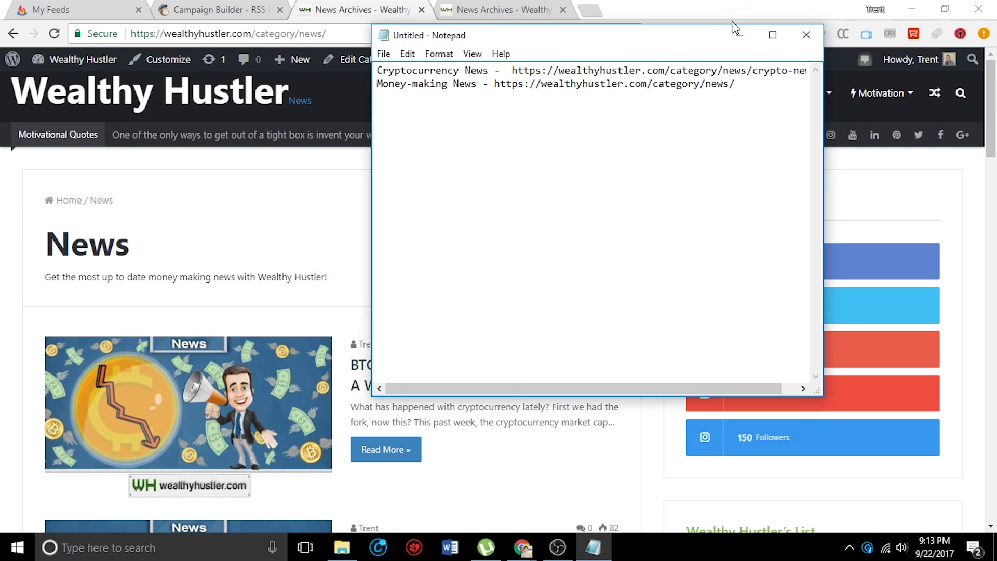
pyautogui.moveTo(693, 388); pyautogui.dragTo(752, 395)
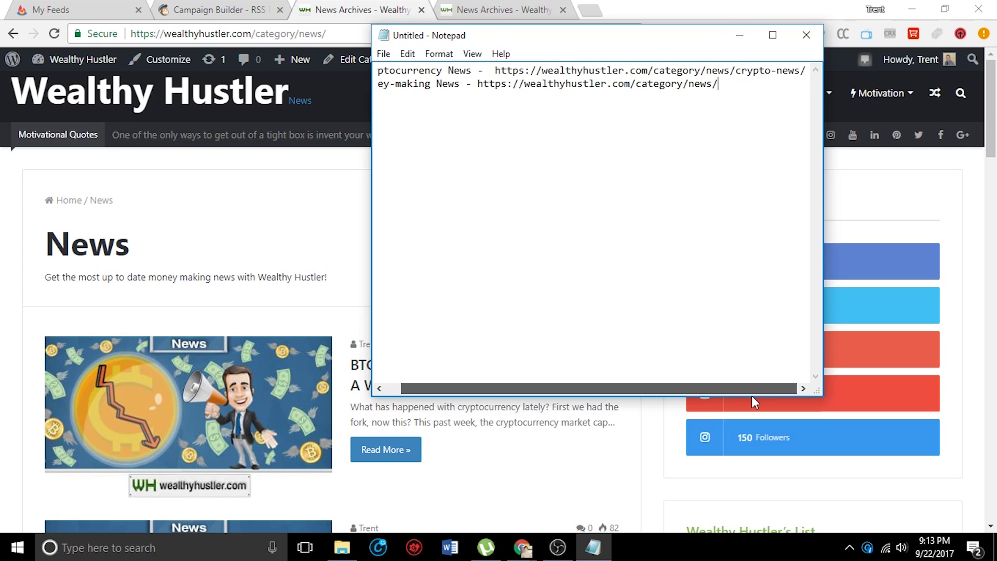
pyautogui.moveTo(719, 83)
pyautogui.mouseDown()
pyautogui.moveTo(483, 86)
pyautogui.moveTo(493, 71)
pyautogui.moveTo(718, 85)
pyautogui.mouseUp()
pyautogui.click(737, 73)
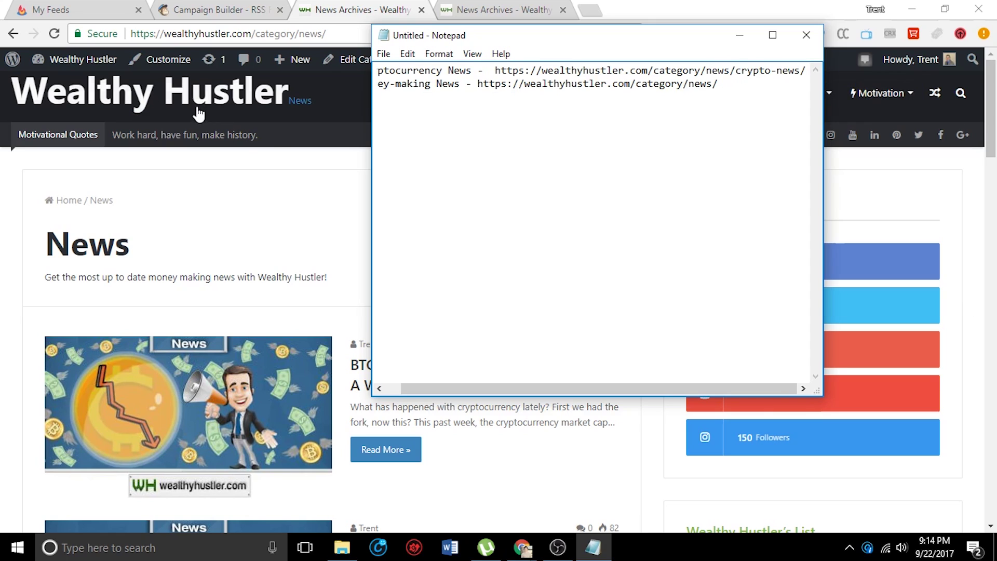
pyautogui.moveTo(745, 92); pyautogui.dragTo(435, 84)
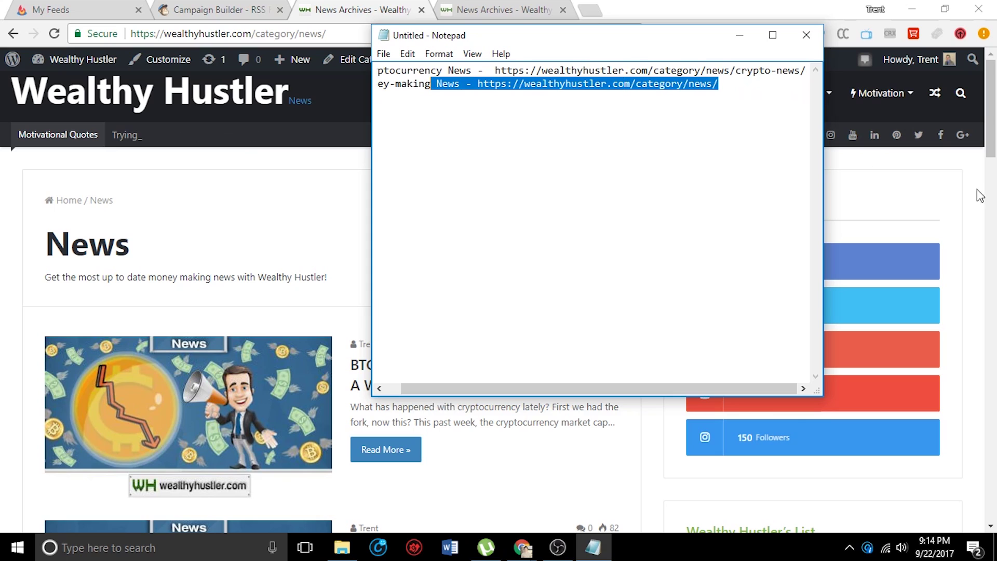
# Open the Online Marketing news category page in the browser and copy its URL.
pyautogui.click(917, 167)
pyautogui.moveTo(660, 98)
pyautogui.click(100, 228)
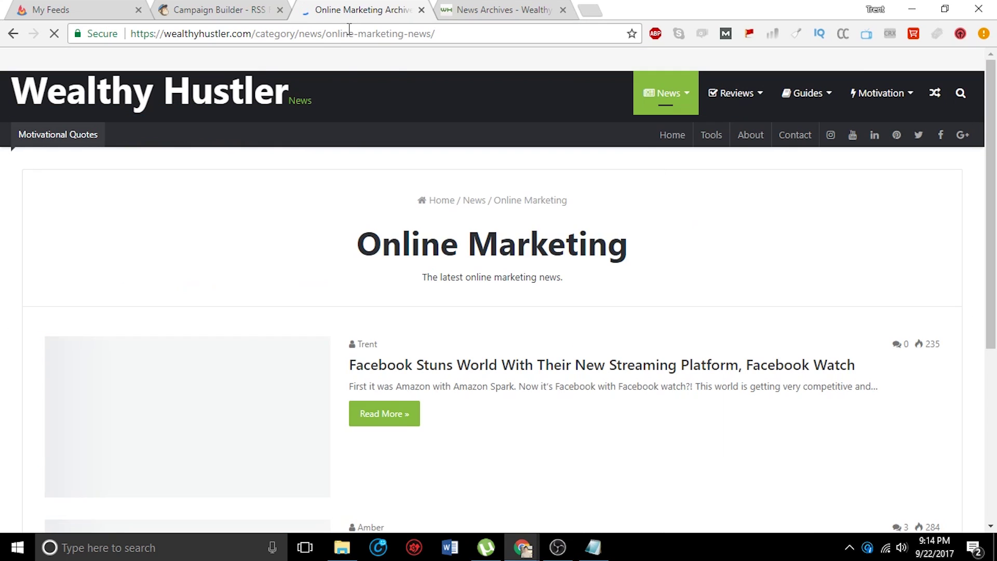
pyautogui.click(349, 31)
pyautogui.hotkey('ctrl', 'c')
# In Notepad, insert a line "Online News - " with the copied URL between the Cryptocurrency News and Money-making News lines.
pyautogui.click(597, 545)
pyautogui.click(528, 102)
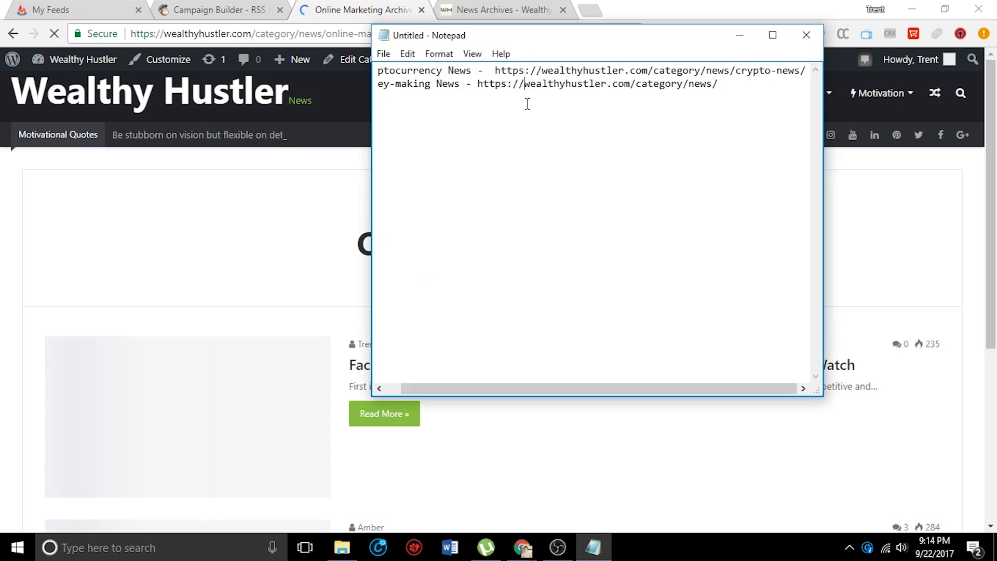
pyautogui.moveTo(390, 84); pyautogui.dragTo(325, 86)
pyautogui.press('Left')
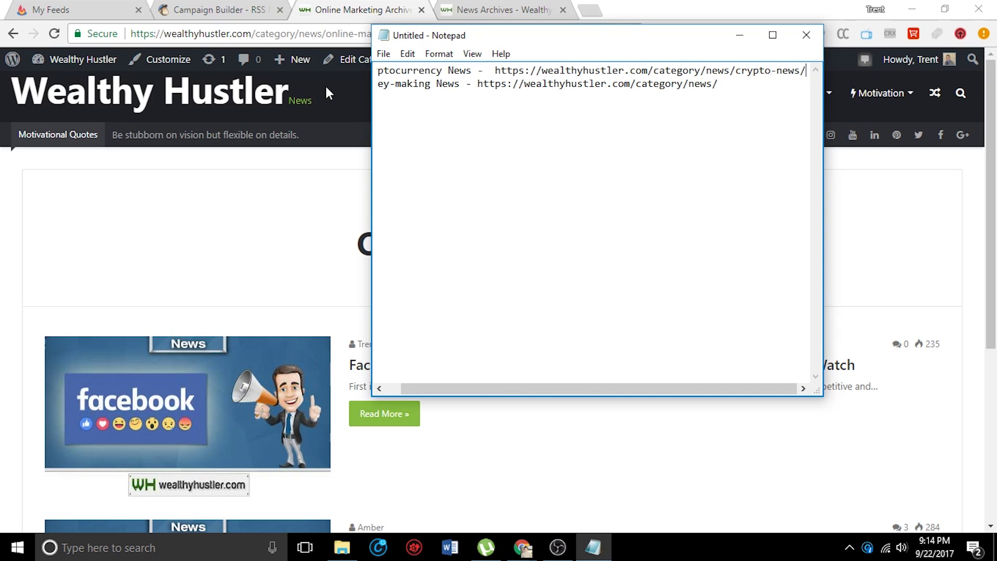
pyautogui.click(773, 37)
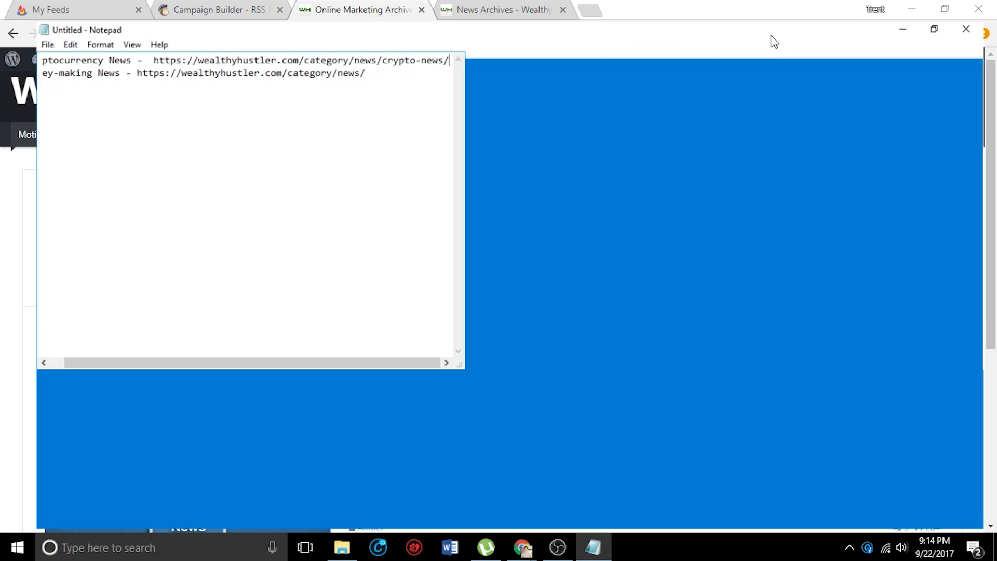
pyautogui.press('Return')
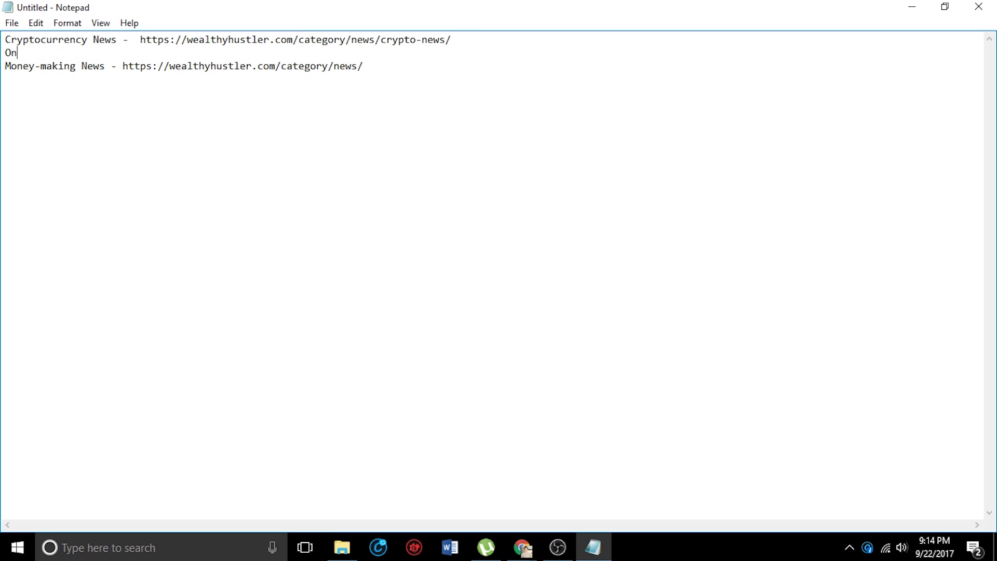
pyautogui.write('Online News -')
pyautogui.hotkey('ctrl', 'v')
pyautogui.moveTo(852, 8); pyautogui.dragTo(617, 70)
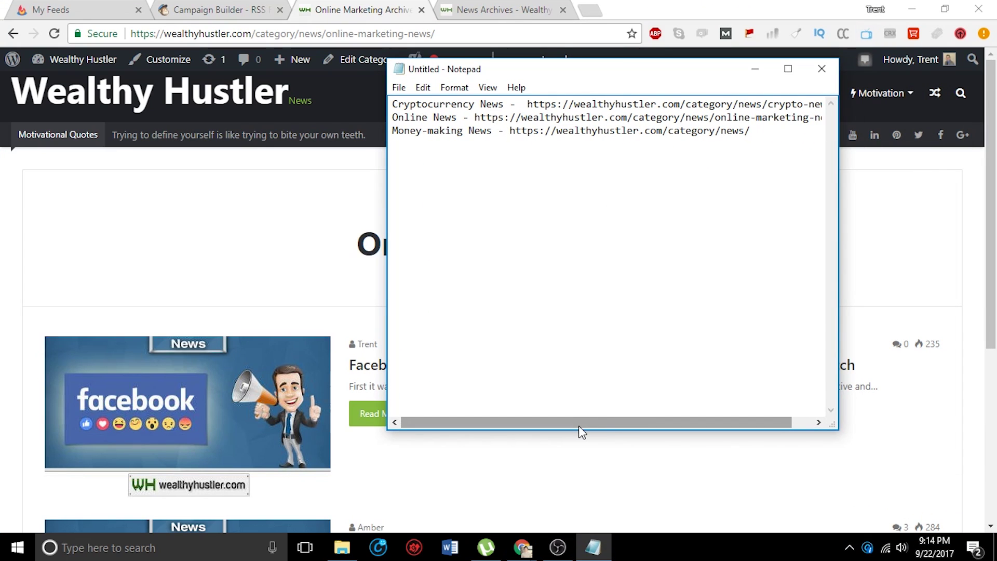
pyautogui.moveTo(611, 424); pyautogui.dragTo(643, 424)
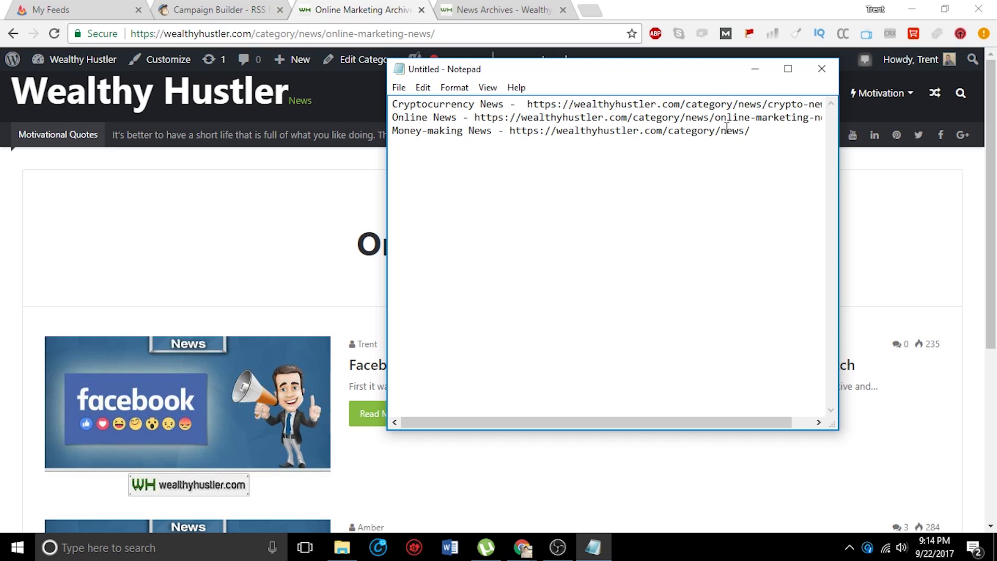
# Copy the Money-making News URL from the note and load it in the browser with "feed" appended.
pyautogui.moveTo(758, 134); pyautogui.dragTo(510, 132)
pyautogui.hotkey('ctrl', 'c')
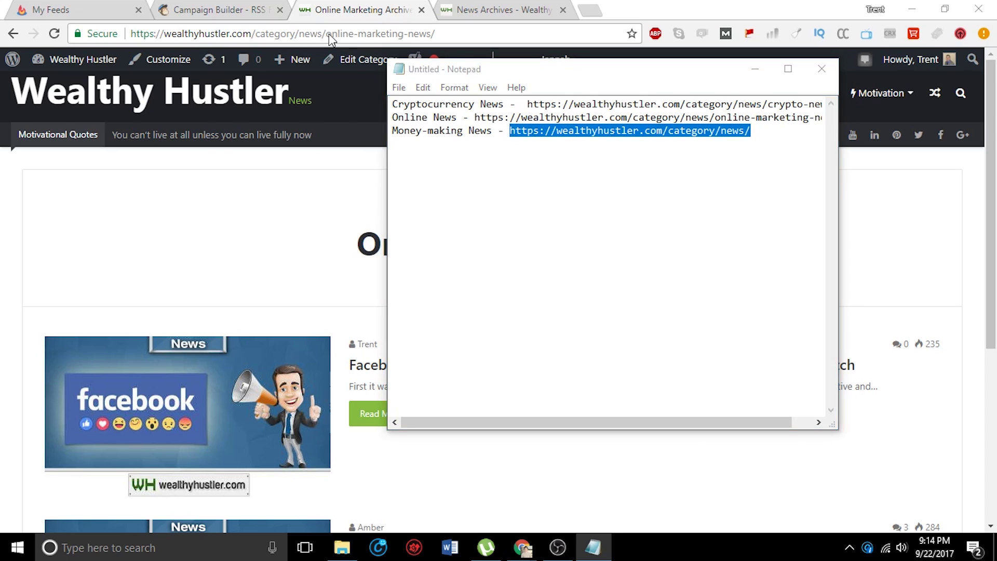
pyautogui.click(329, 32)
pyautogui.click(334, 34)
pyautogui.hotkey('ctrl', 'v')
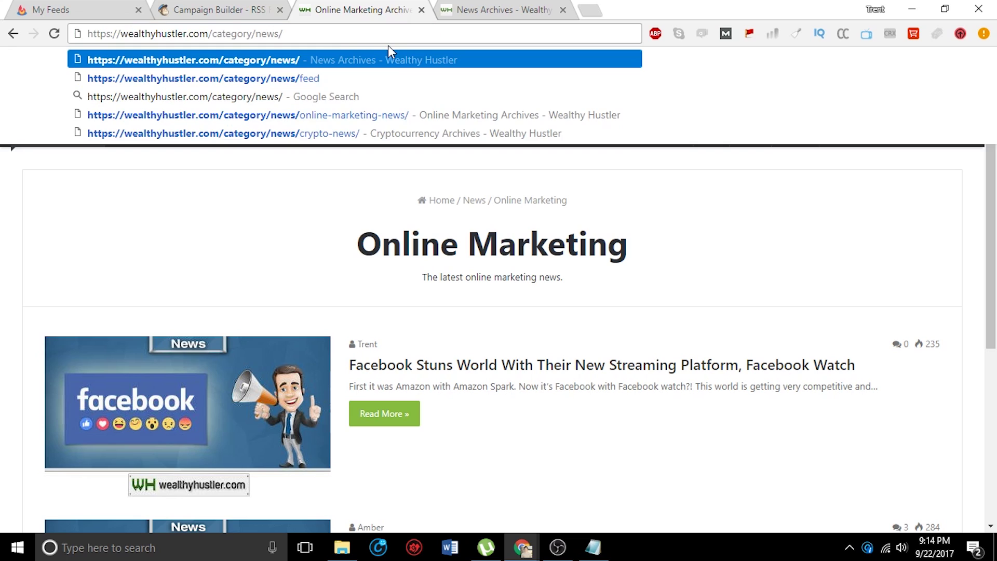
pyautogui.write('feed')
pyautogui.press('Return')
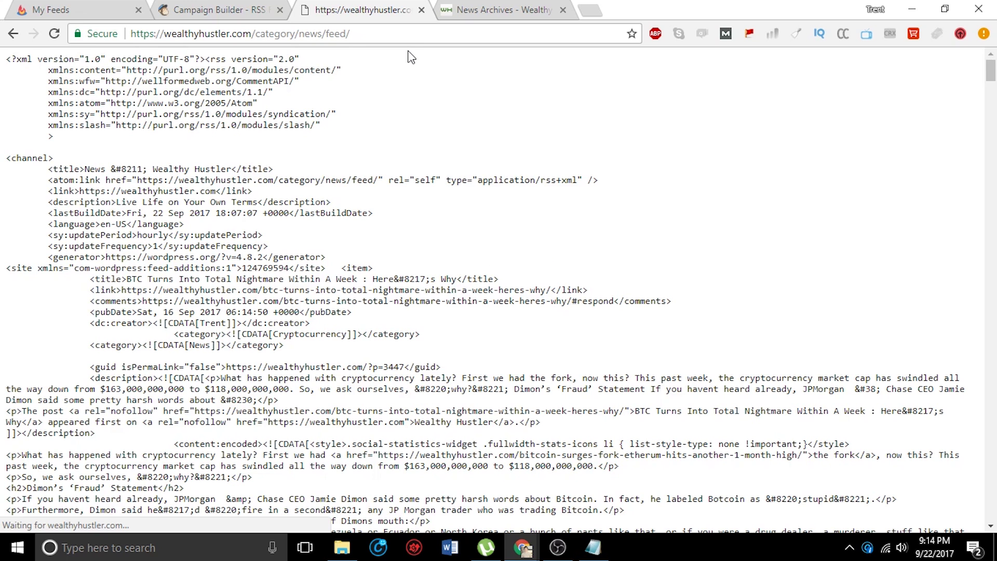
# Copy the news feed's address and paste it as the RSS feed URL in the Mailchimp campaign.
pyautogui.moveTo(2, 58); pyautogui.dragTo(516, 330)
pyautogui.click(296, 32)
pyautogui.hotkey('ctrl', 'c')
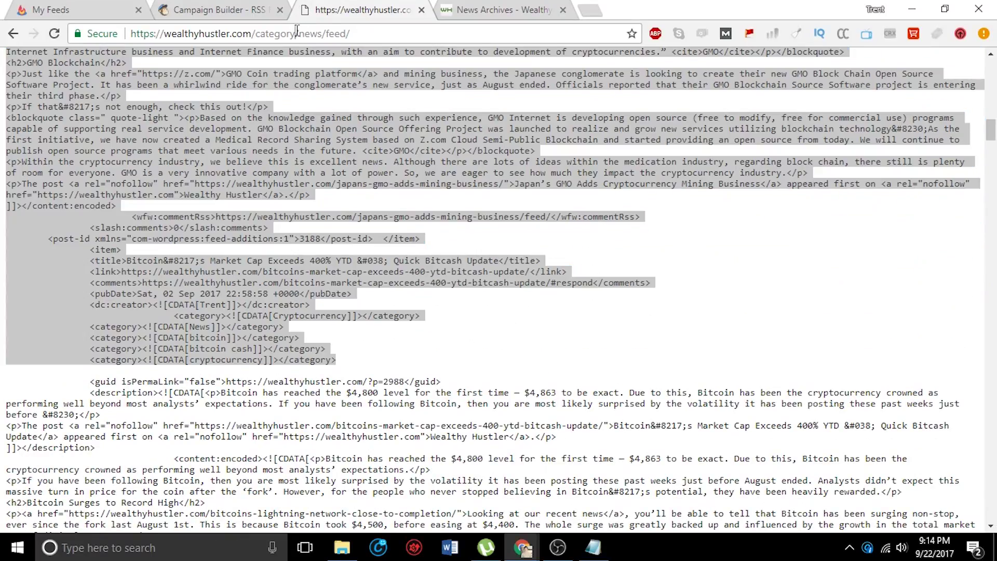
pyautogui.click(251, 8)
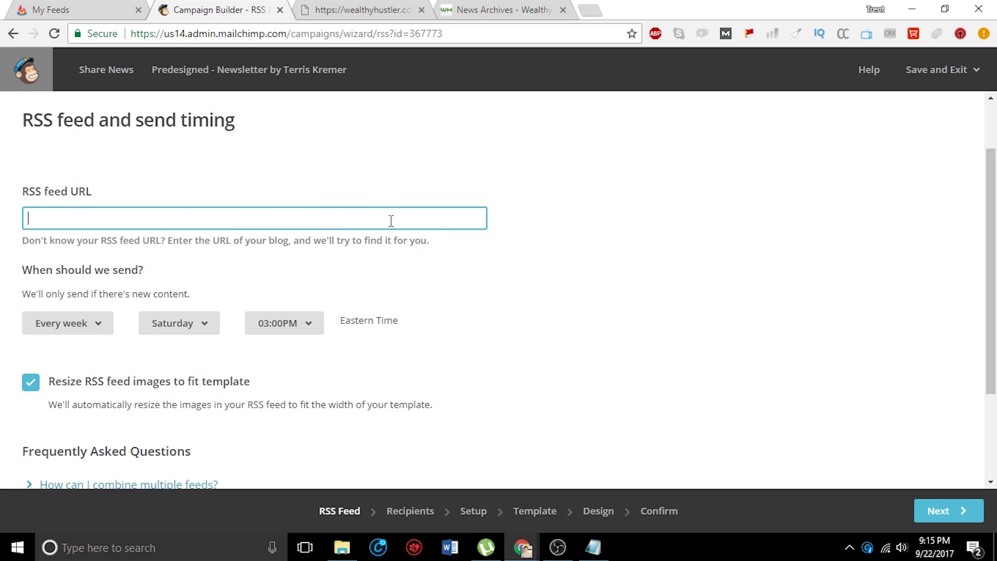
pyautogui.hotkey('ctrl', 'v')
pyautogui.click(232, 281)
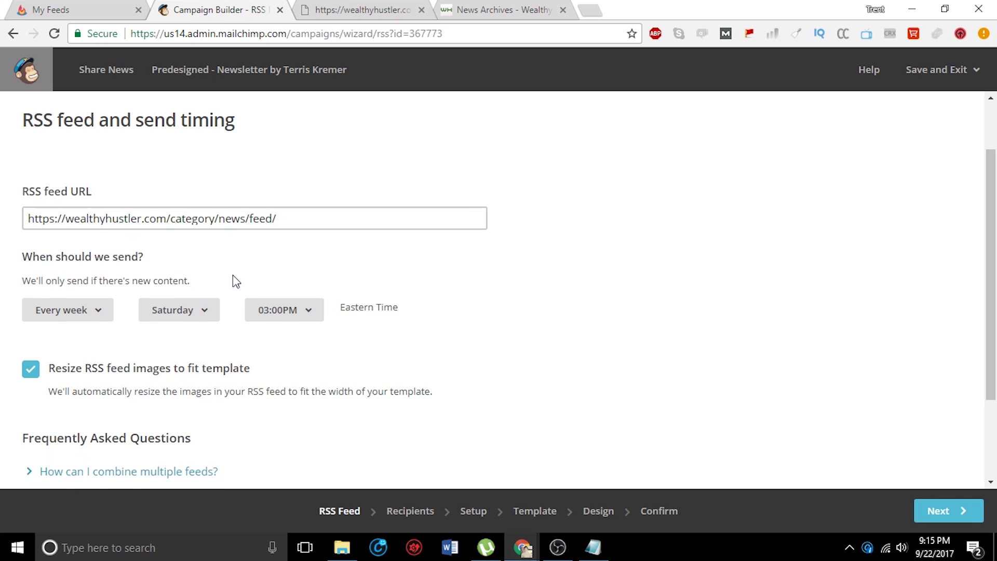
# Try to continue the RSS campaign past the feed and send timing page with the plain category feed address.
pyautogui.scroll(-3, 154, 272)
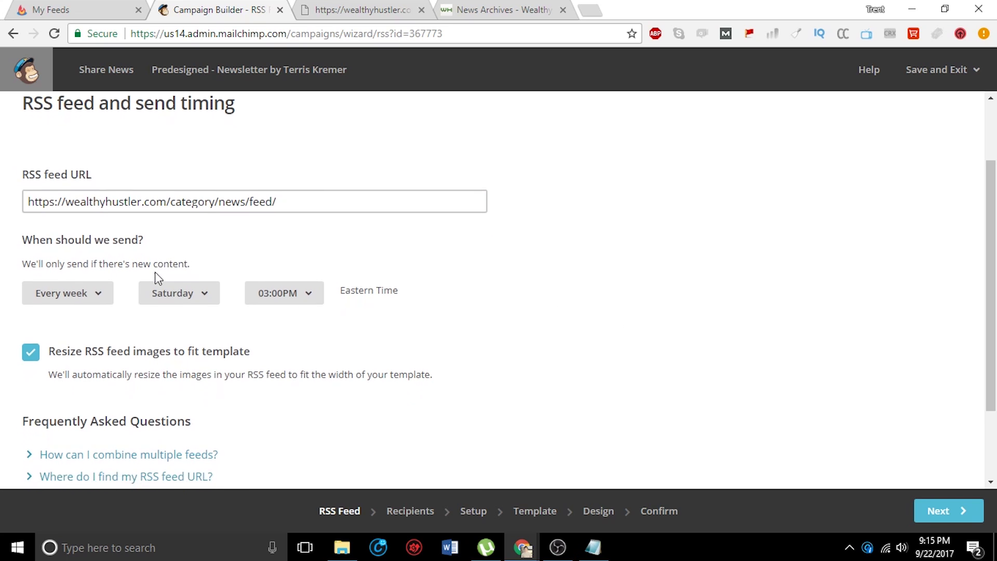
pyautogui.click(970, 511)
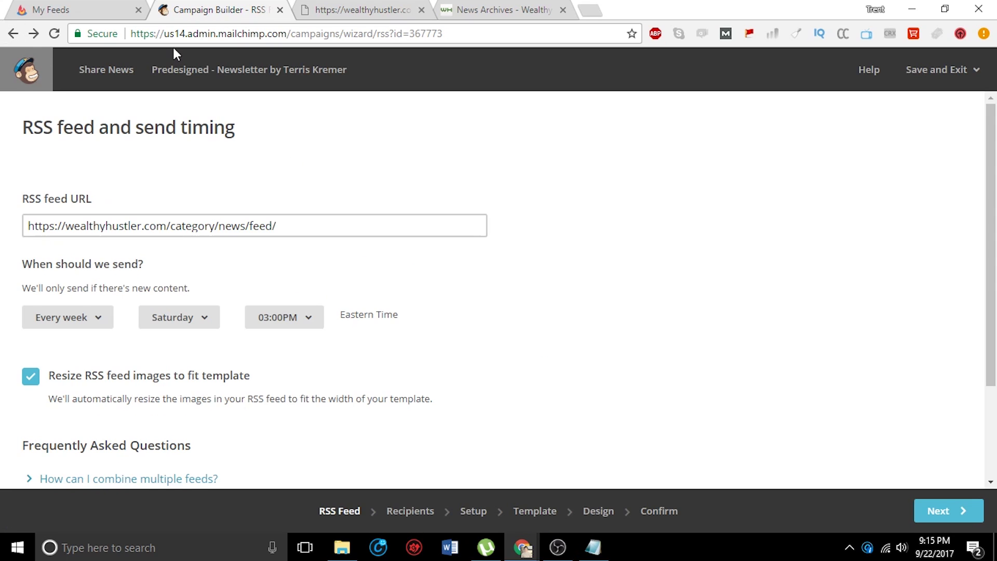
pyautogui.click(314, 227)
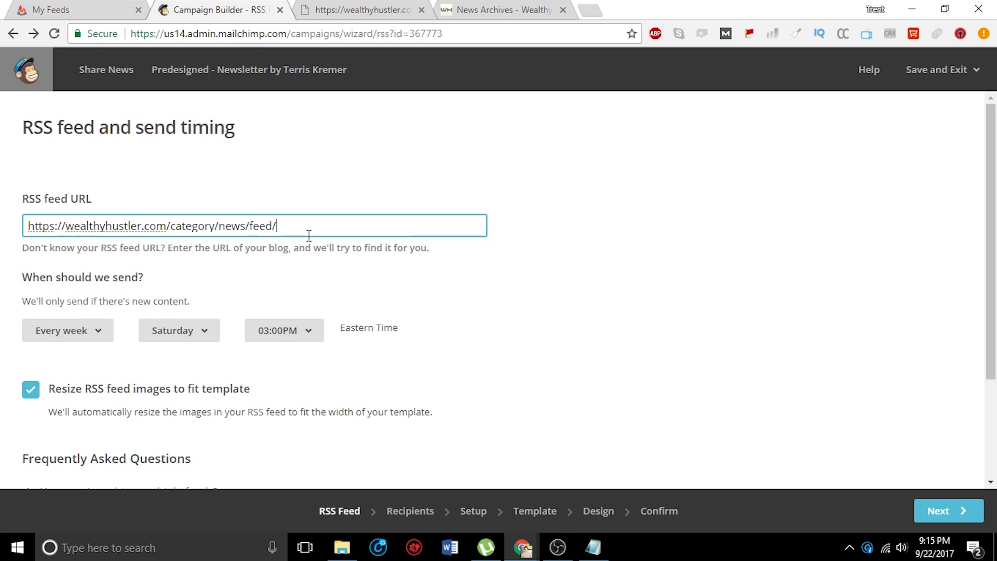
# Switch from the Mailchimp campaign to the FeedBurner My Feeds page.
pyautogui.click(104, 6)
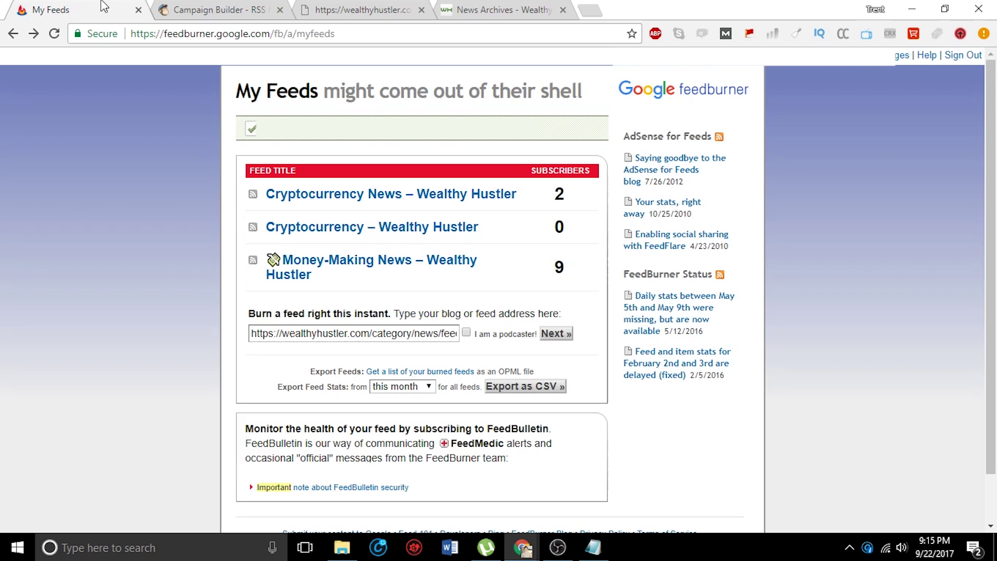
pyautogui.click(206, 12)
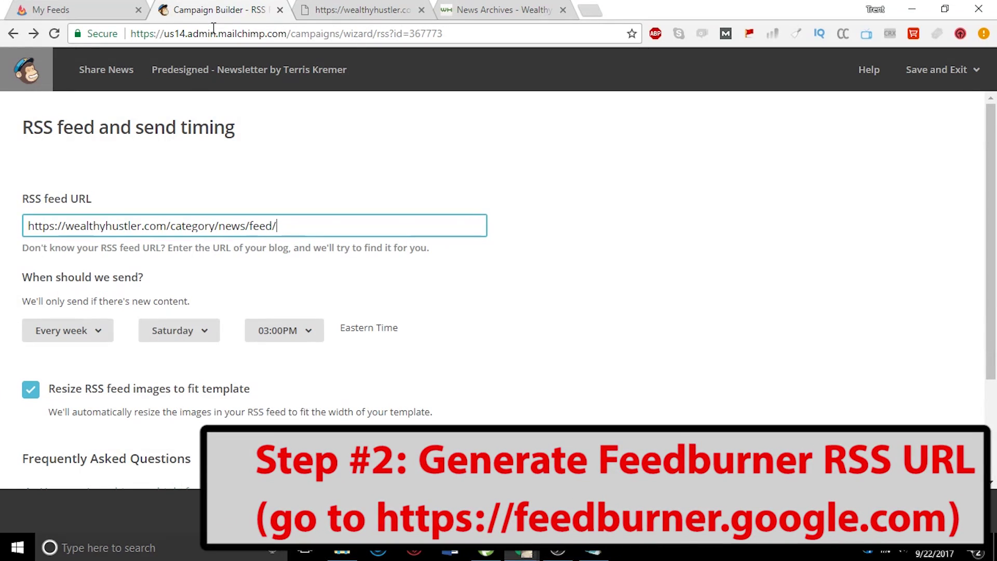
pyautogui.click(114, 8)
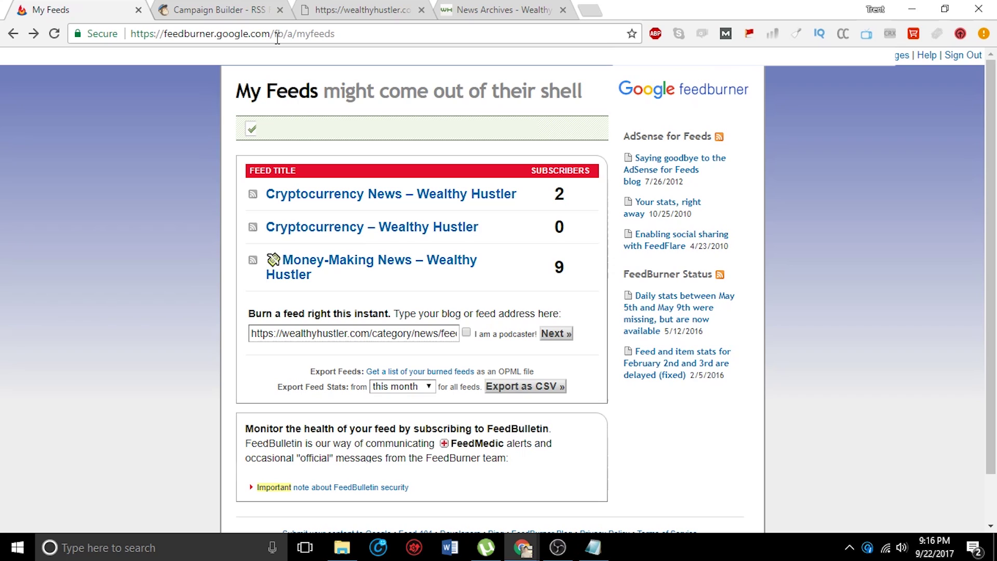
pyautogui.tripleClick(298, 334)
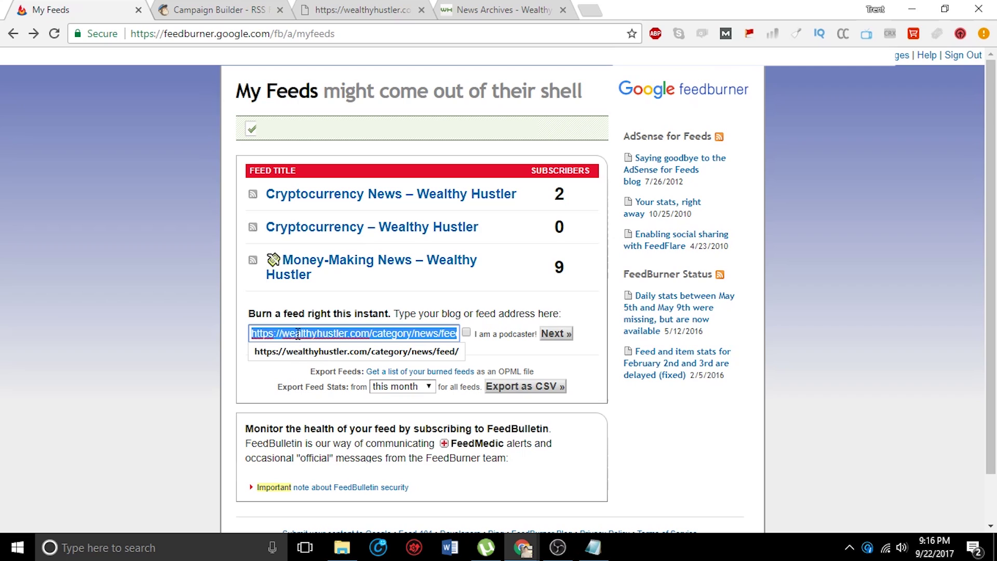
pyautogui.click(291, 334)
pyautogui.moveTo(252, 334); pyautogui.dragTo(223, 348)
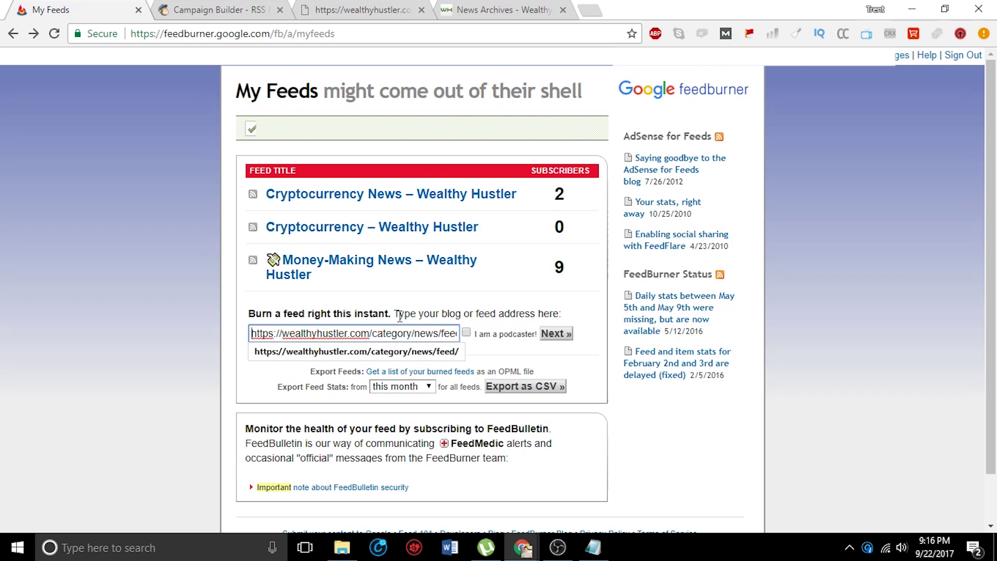
pyautogui.moveTo(252, 334); pyautogui.dragTo(470, 339)
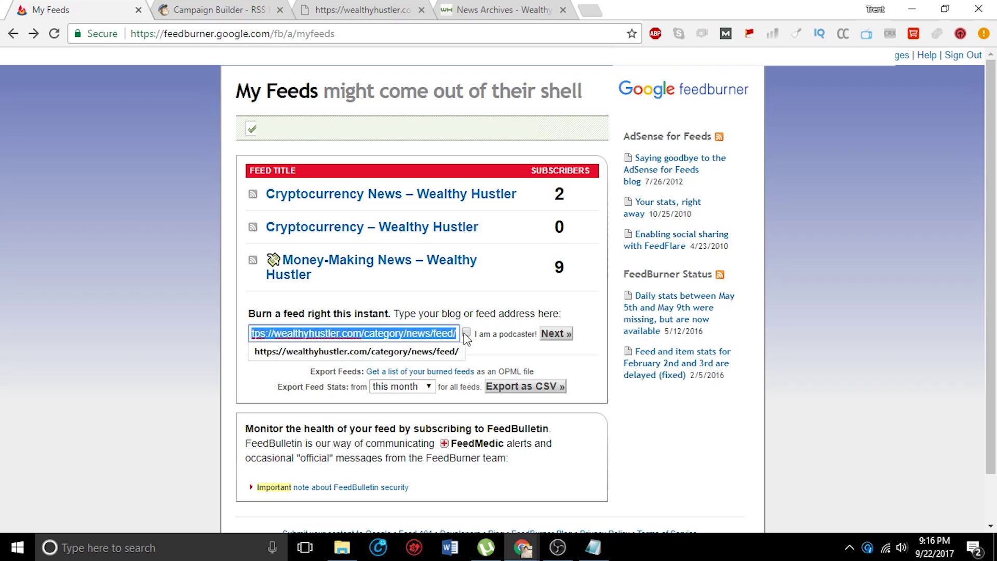
pyautogui.click(559, 323)
pyautogui.click(554, 336)
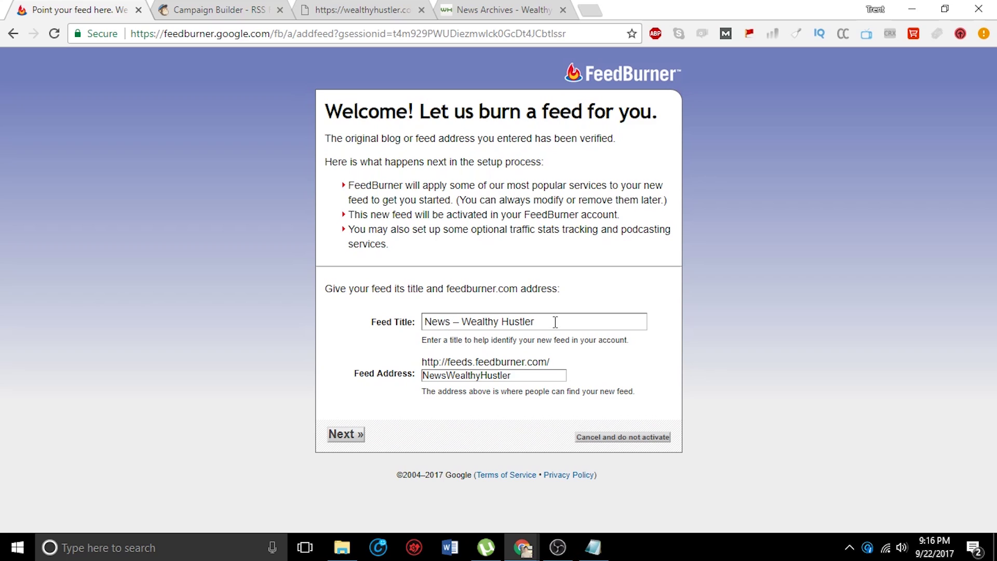
# Try "Guides" in place of "News" in the feed title and feed address, and undo the edits.
pyautogui.click(451, 323)
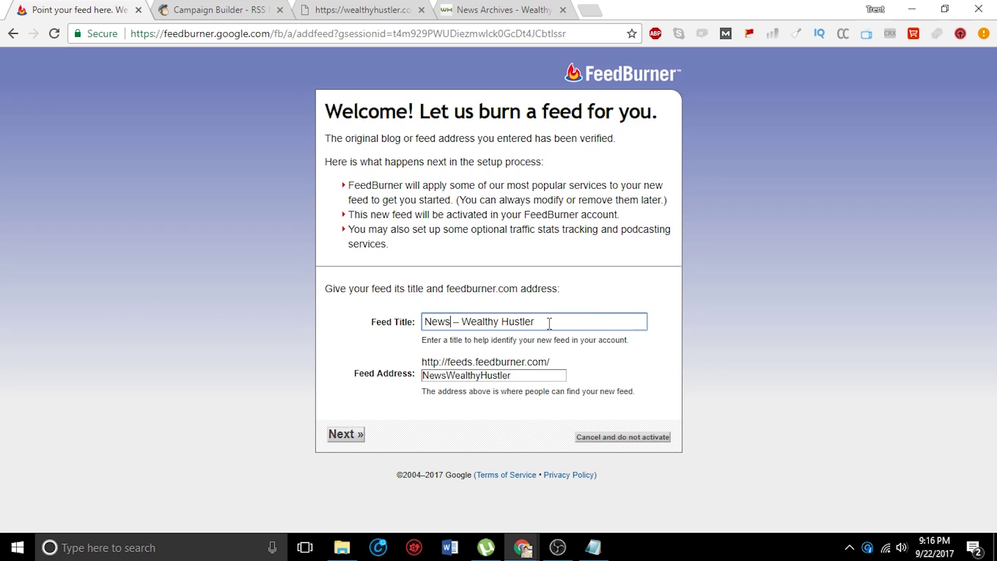
pyautogui.moveTo(451, 323); pyautogui.dragTo(548, 328)
pyautogui.click(471, 322)
pyautogui.click(554, 328)
pyautogui.doubleClick(450, 318)
pyautogui.write('Guides')
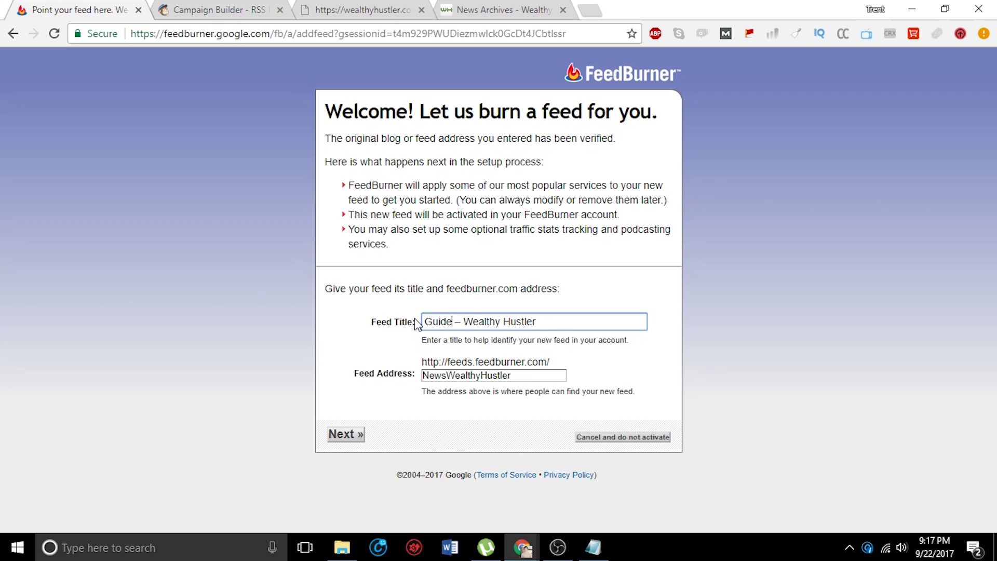
pyautogui.moveTo(512, 375); pyautogui.dragTo(403, 377)
pyautogui.click(447, 375)
pyautogui.doubleClick(440, 376)
pyautogui.write('Guides')
pyautogui.hotkey('shift', 'Right')
pyautogui.hotkey('shift', 'Right')
pyautogui.hotkey('shift', 'Right')
pyautogui.hotkey('shift', 'Right')
pyautogui.hotkey('shift', 'Right')
pyautogui.hotkey('shift', 'Right')
pyautogui.hotkey('shift', 'Right')
pyautogui.hotkey('shift', 'Right')
pyautogui.hotkey('shift', 'Right')
pyautogui.hotkey('shift', 'Right')
pyautogui.hotkey('shift', 'Right')
pyautogui.hotkey('shift', 'Right')
pyautogui.hotkey('shift', 'Right')
pyautogui.hotkey('shift', 'Right')
pyautogui.write('WH')
pyautogui.hotkey('ctrl', 'z')
pyautogui.hotkey('ctrl', 'z')
pyautogui.hotkey('ctrl', 'z')
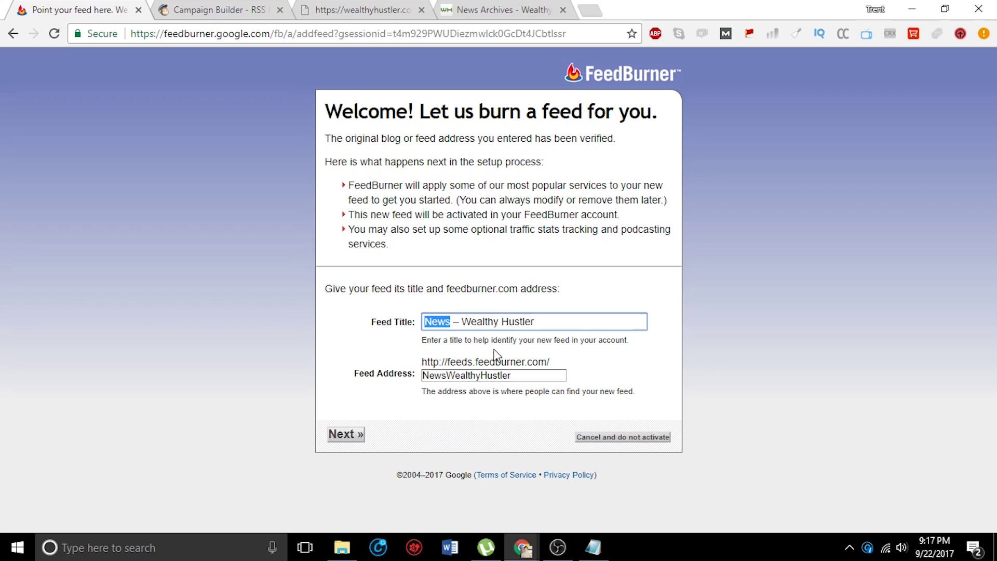
# Set the feed address to NewsWHustler, keep the title News – Wealthy Hustler, and activate the feed.
pyautogui.moveTo(447, 376); pyautogui.dragTo(580, 393)
pyautogui.write('WH')
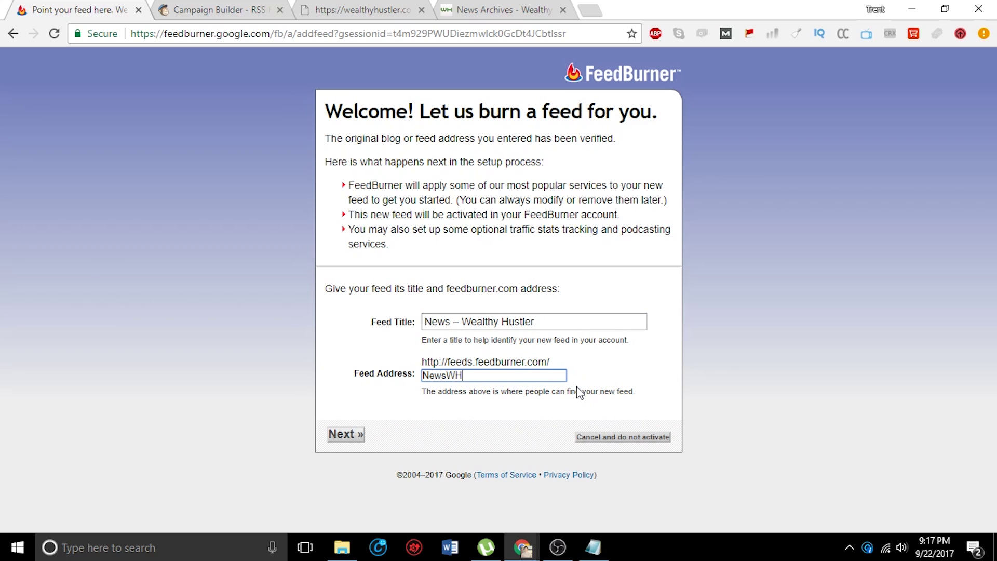
pyautogui.write('ustler')
pyautogui.moveTo(377, 322); pyautogui.dragTo(413, 330)
pyautogui.moveTo(355, 375); pyautogui.dragTo(414, 379)
pyautogui.click(343, 435)
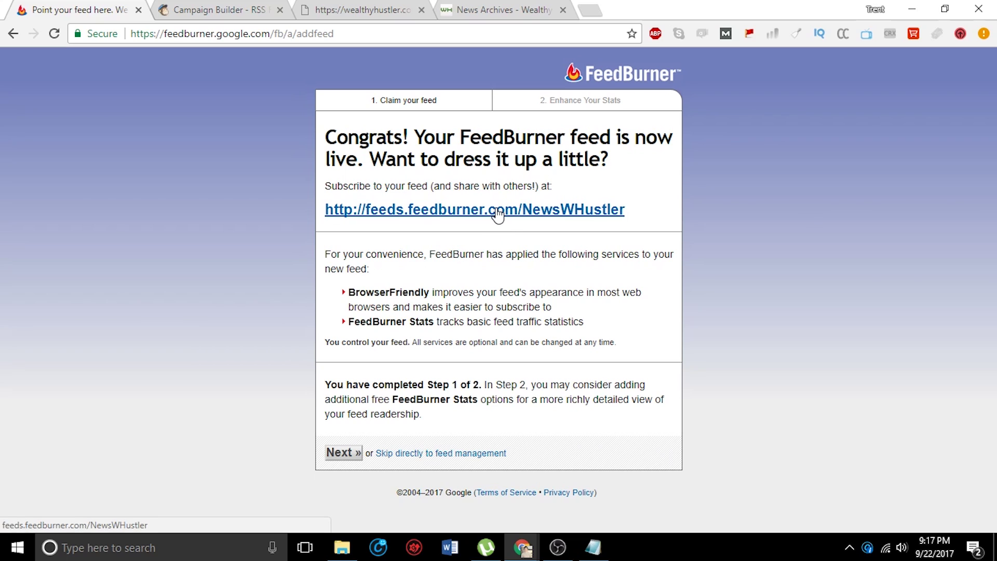
# Switch from FeedBurner to Mailchimp and start creating a new campaign from the Campaigns page.
pyautogui.click(223, 9)
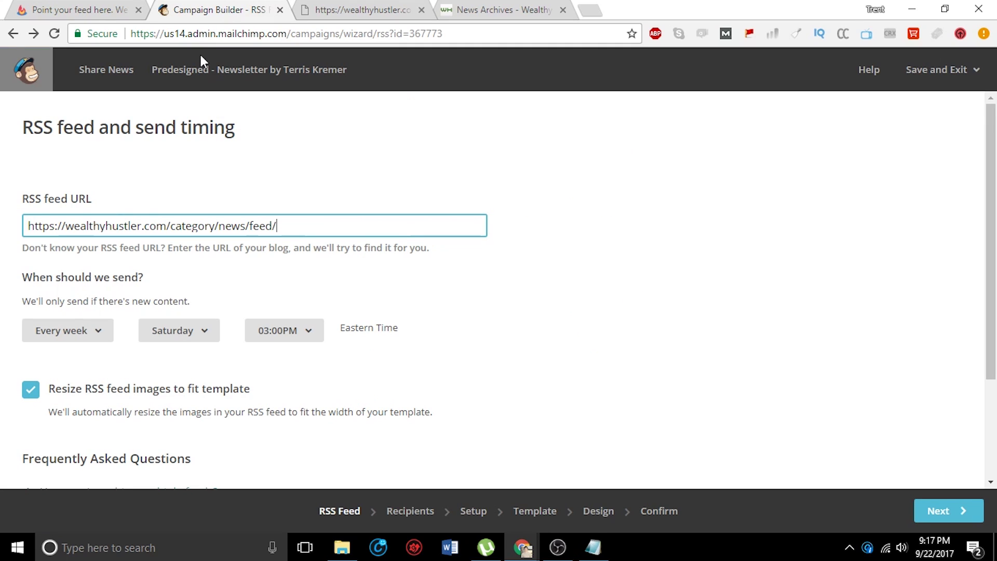
pyautogui.click(131, 4)
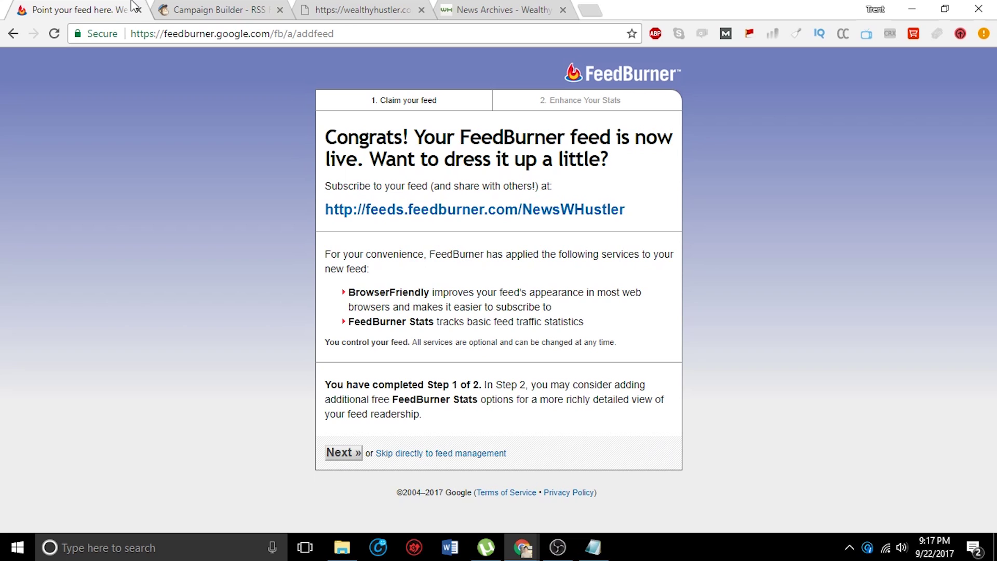
pyautogui.click(234, 8)
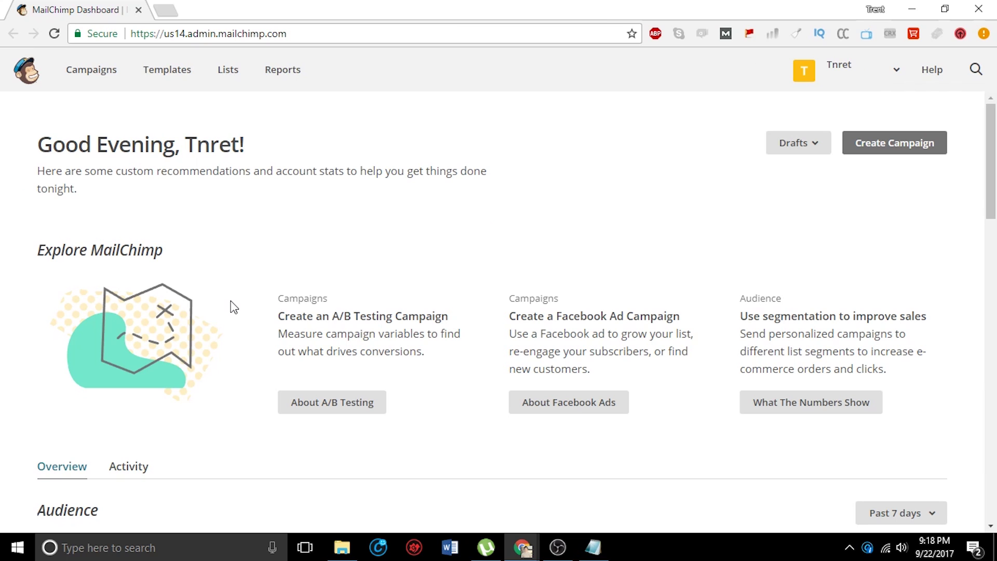
pyautogui.click(114, 85)
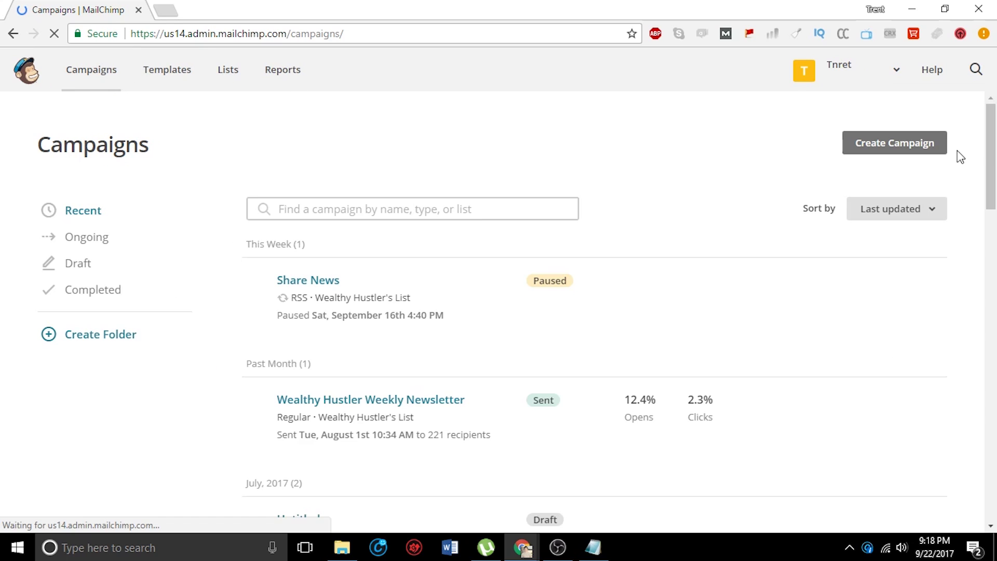
pyautogui.click(928, 148)
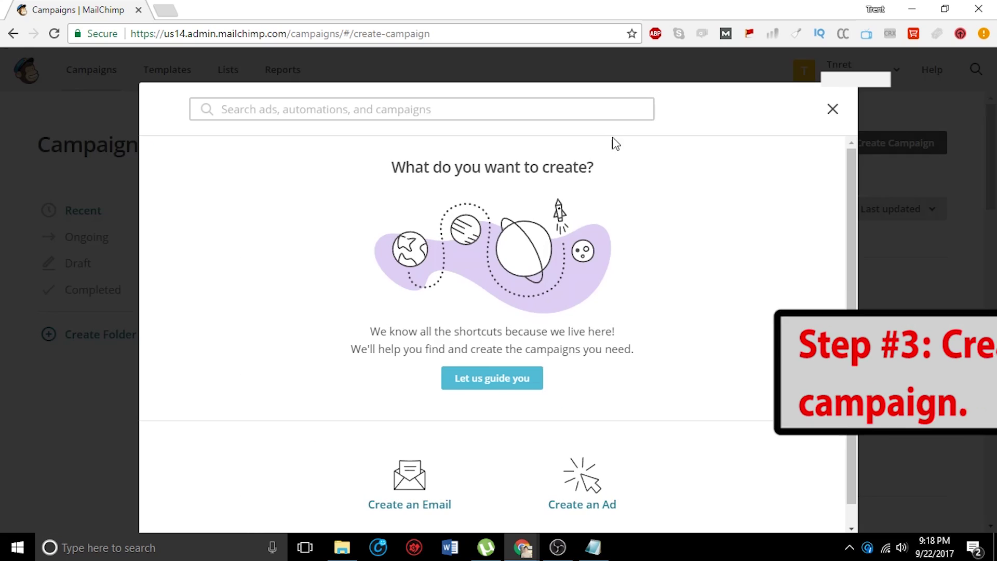
# Search the campaign types for "rss" and choose Share blog updates.
pyautogui.click(384, 108)
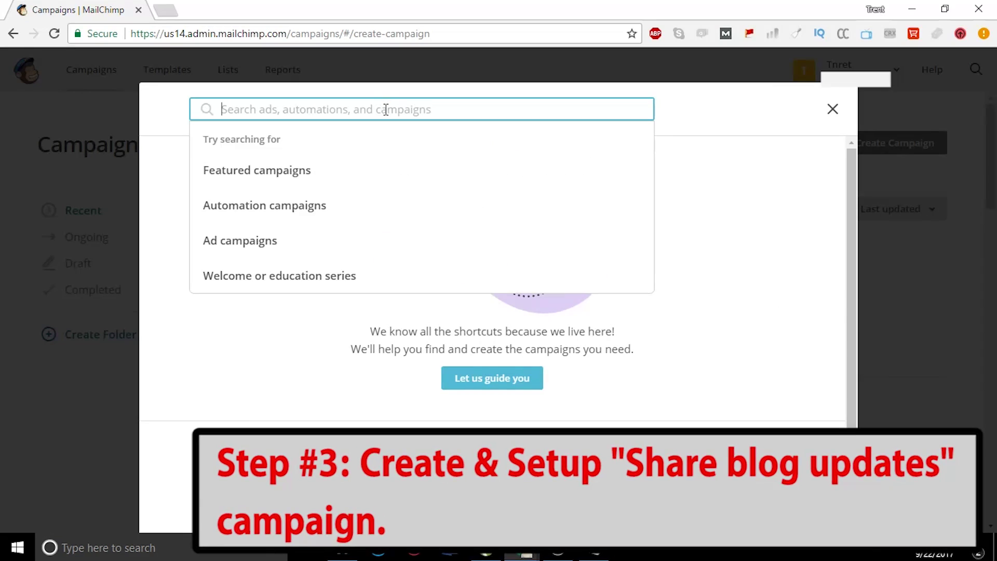
pyautogui.write('rss')
pyautogui.press('Return')
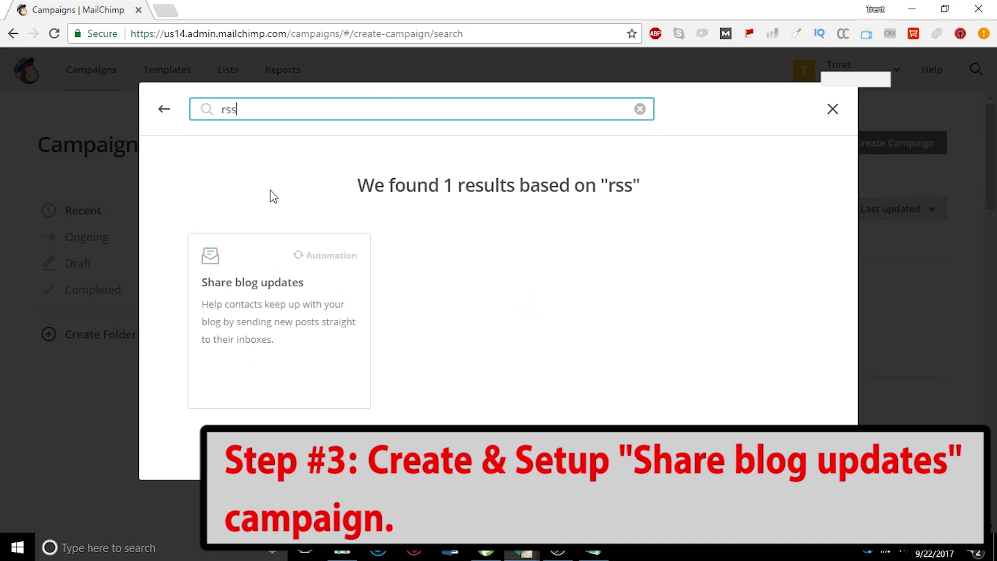
pyautogui.click(267, 332)
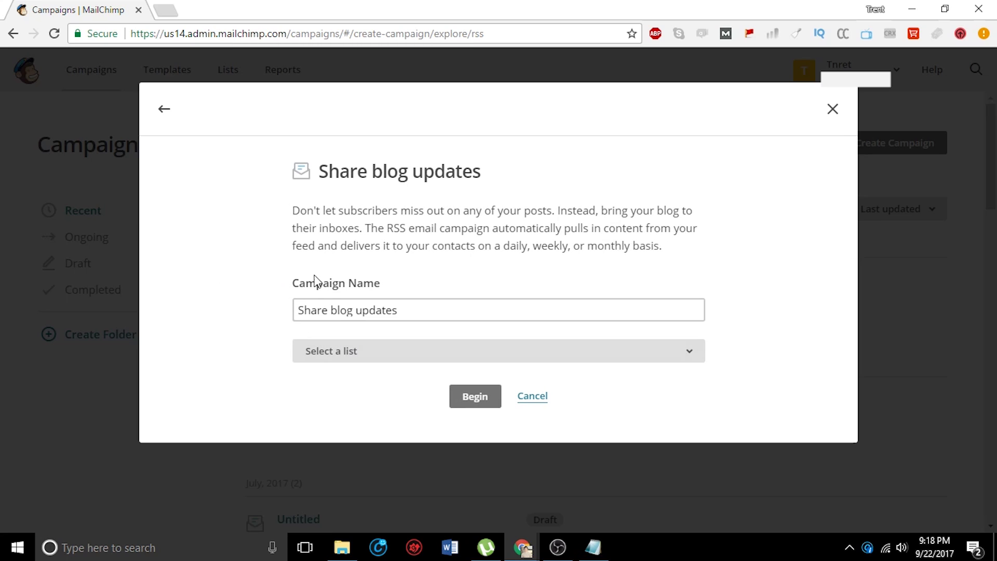
pyautogui.click(161, 110)
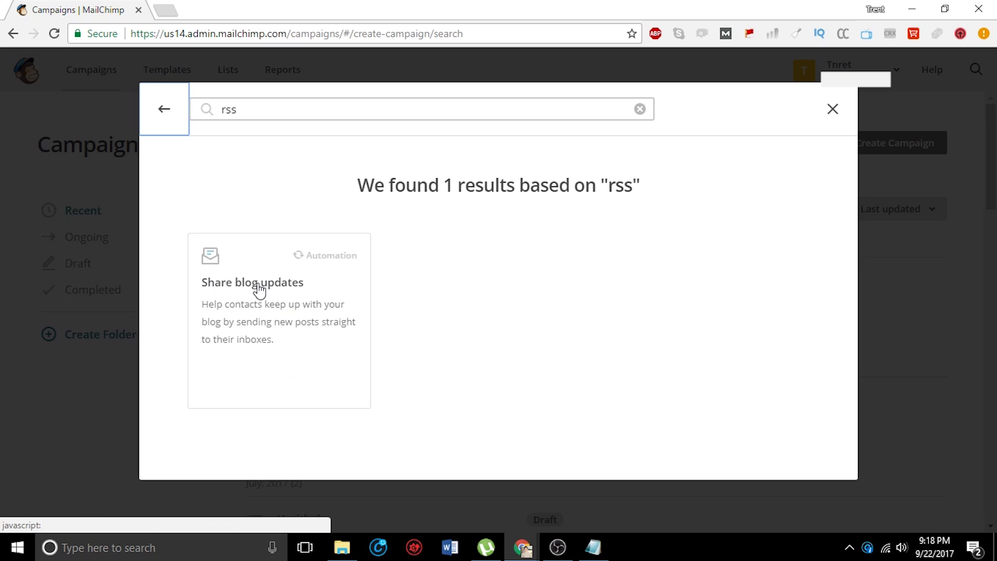
pyautogui.click(270, 316)
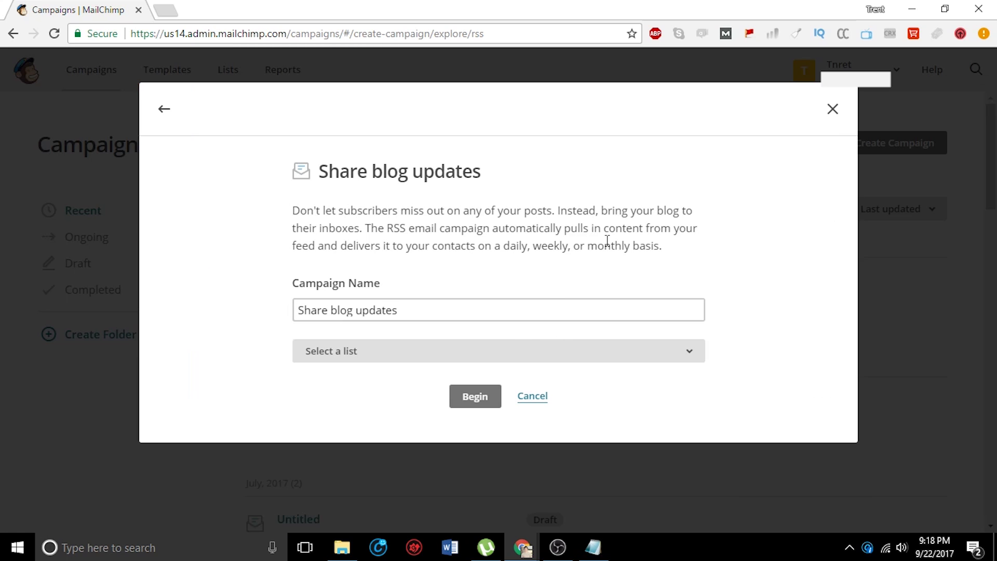
# Name the blog updates campaign "News2 – Wealthy Hustler".
pyautogui.moveTo(385, 228); pyautogui.dragTo(407, 229)
pyautogui.click(395, 310)
pyautogui.moveTo(396, 310); pyautogui.dragTo(222, 312)
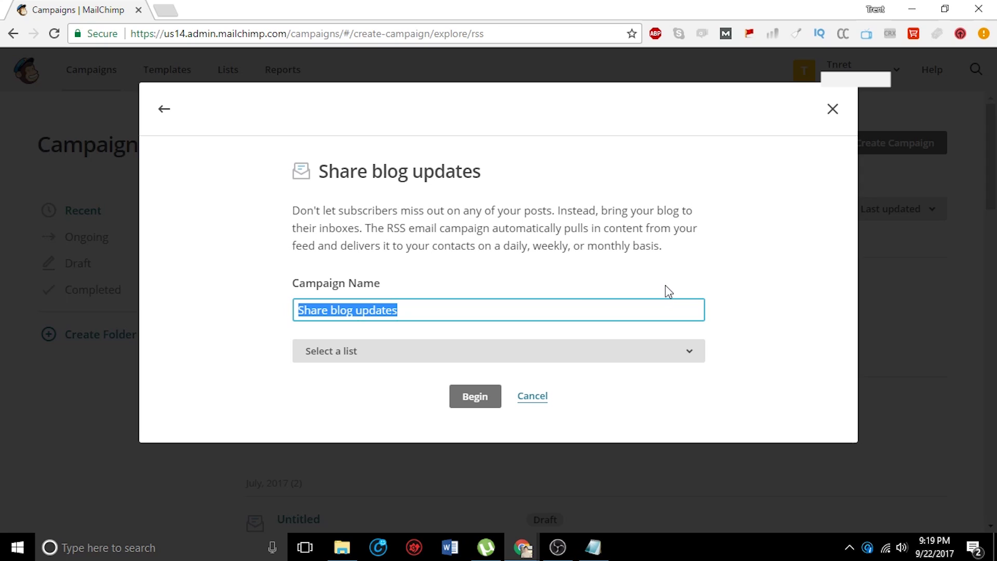
pyautogui.write('News')
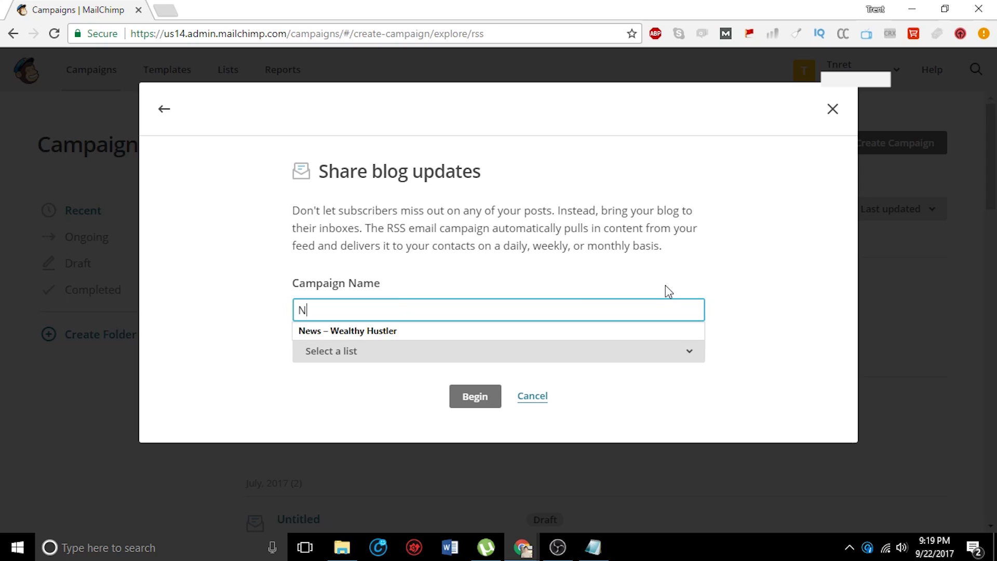
pyautogui.press('Down')
pyautogui.press('Return')
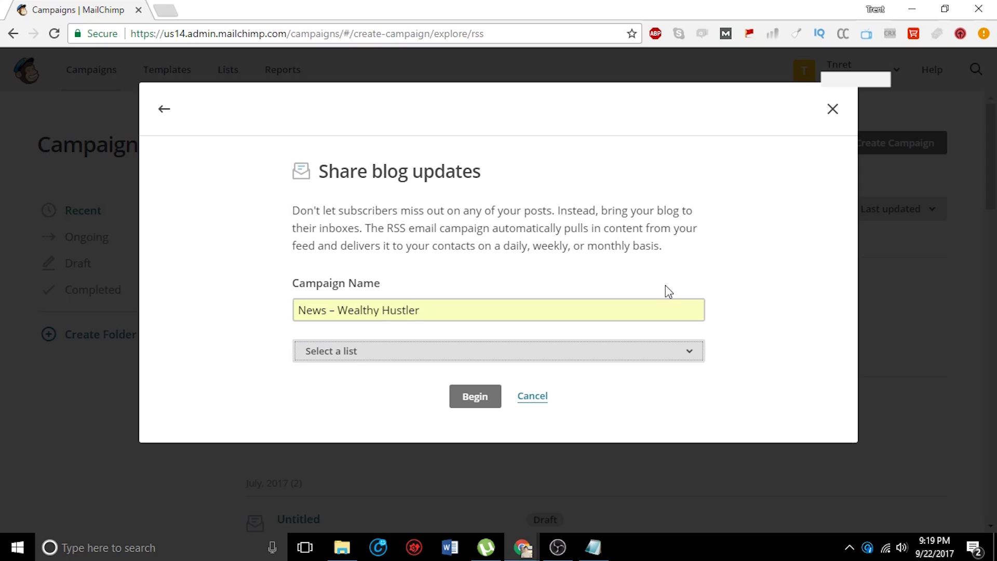
pyautogui.press('Tab')
pyautogui.click(331, 311)
pyautogui.write('2')
# Assign Wealthy Hustler's List to the campaign and begin its setup.
pyautogui.click(398, 357)
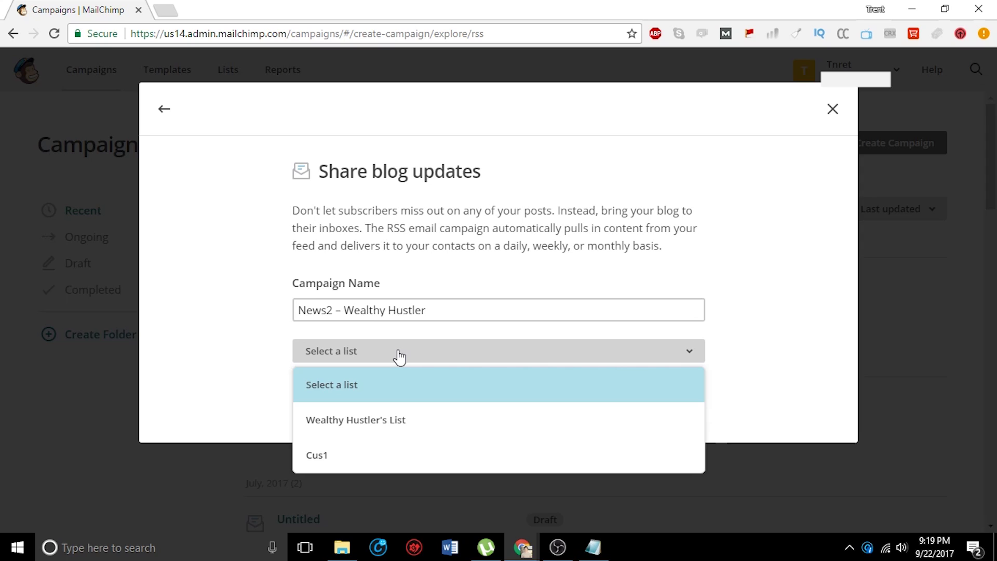
pyautogui.click(413, 426)
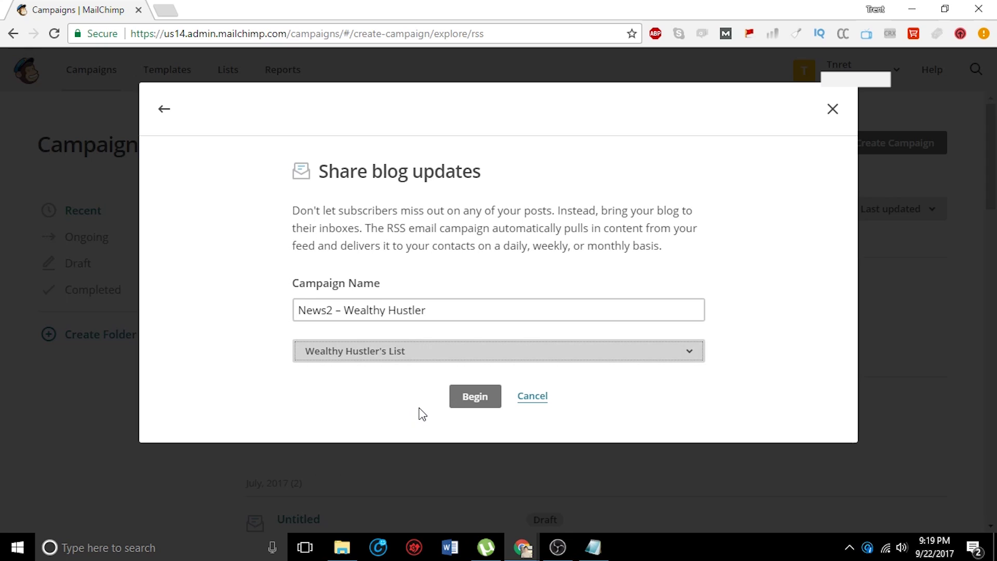
pyautogui.click(474, 403)
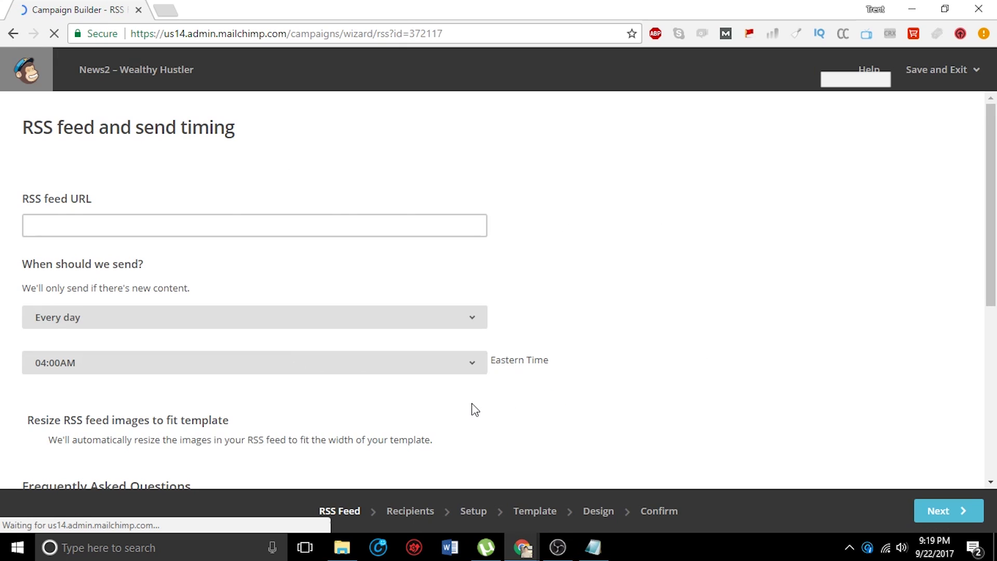
pyautogui.moveTo(247, 7); pyautogui.dragTo(691, 100)
pyautogui.click(108, 10)
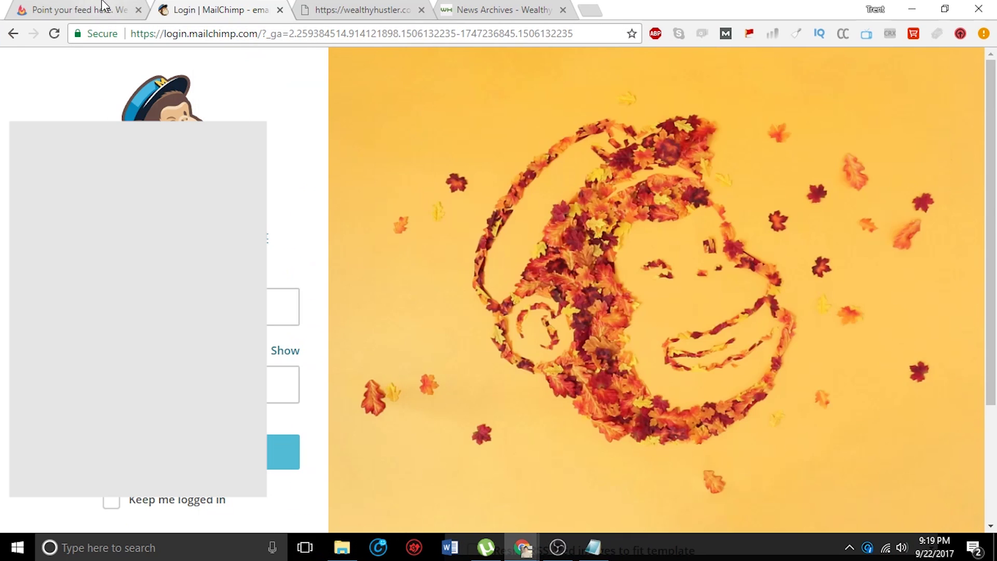
pyautogui.moveTo(657, 215); pyautogui.dragTo(325, 211)
pyautogui.hotkey('ctrl', 'c')
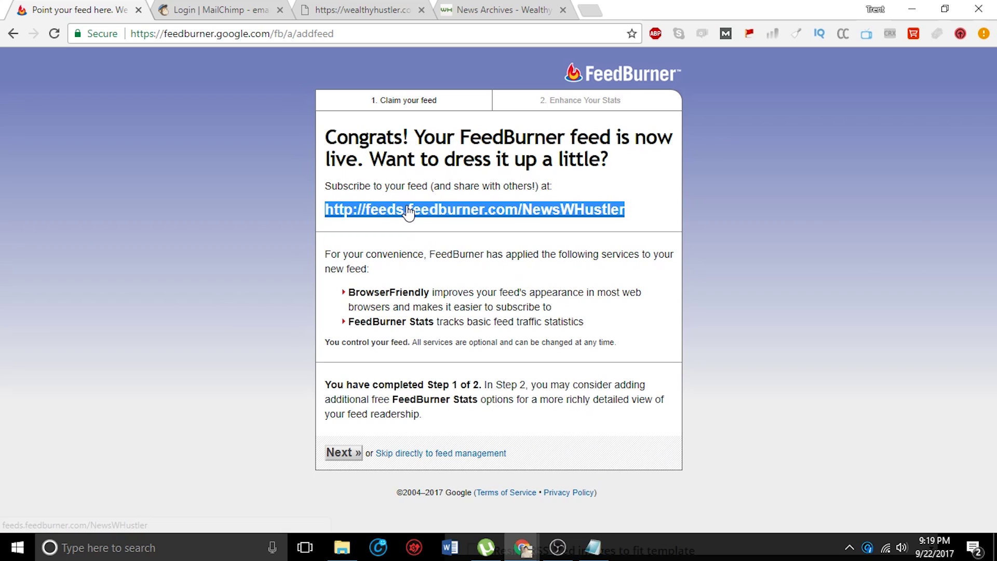
pyautogui.click(370, 433)
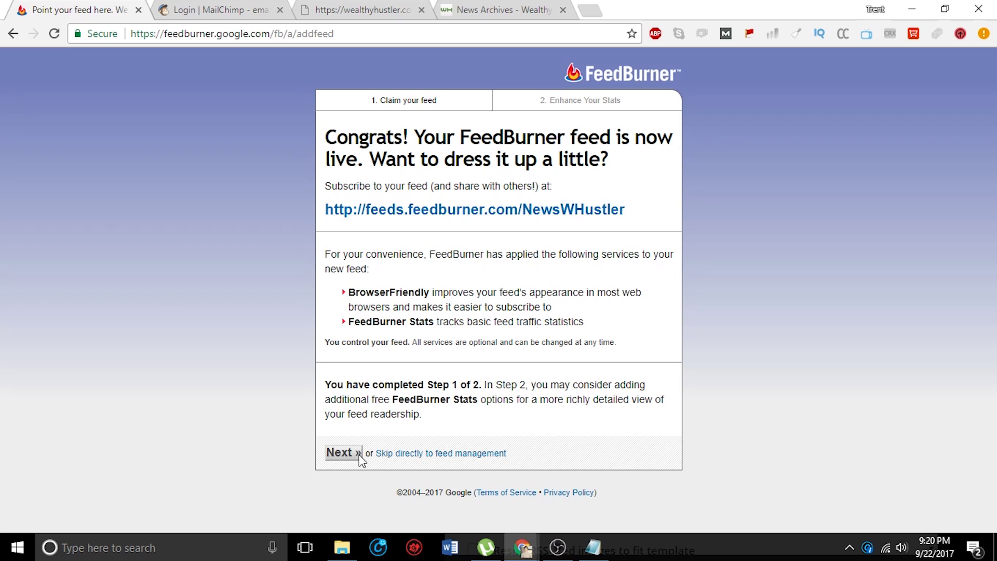
pyautogui.click(231, 8)
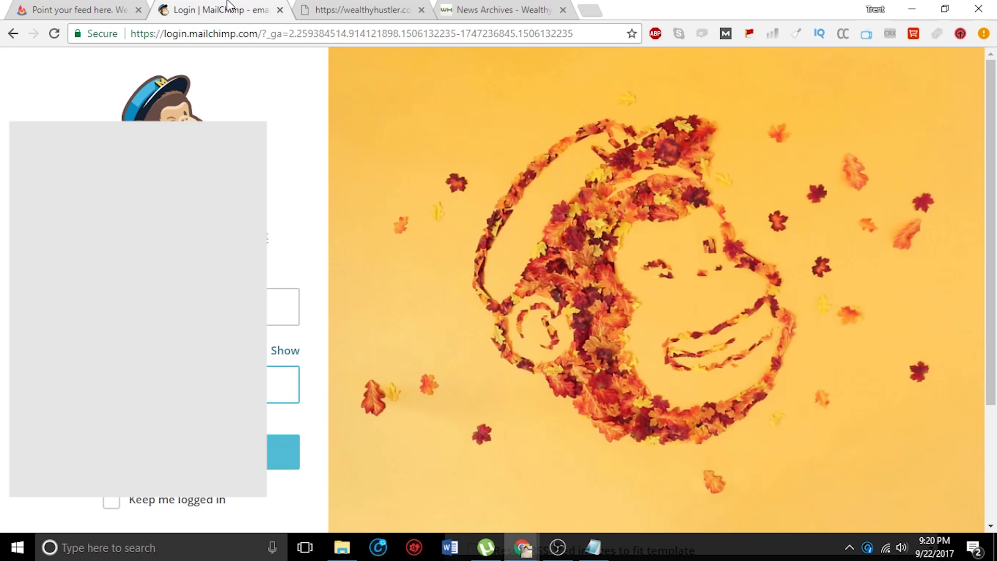
pyautogui.click(341, 8)
pyautogui.click(342, 548)
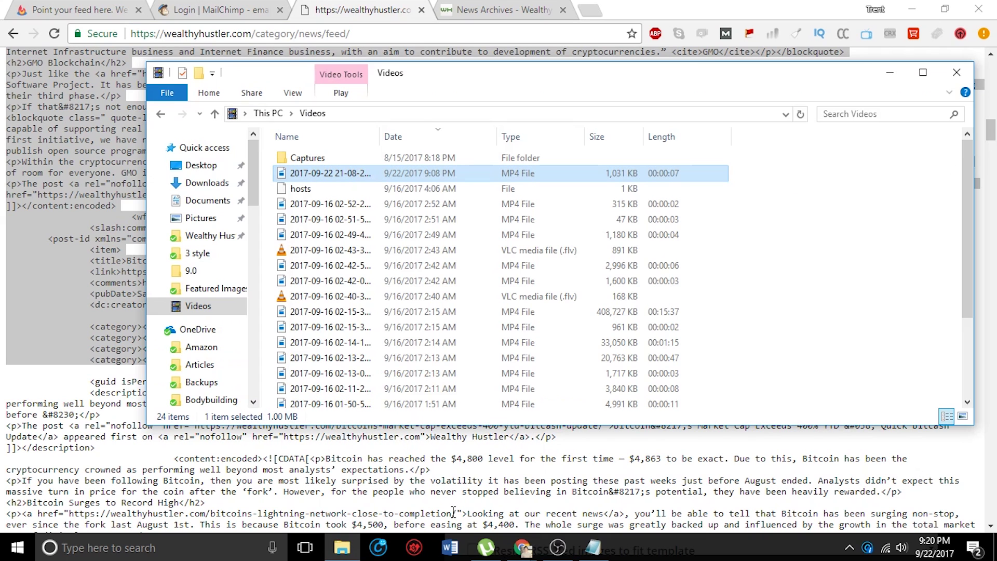
pyautogui.moveTo(523, 555)
pyautogui.click(844, 507)
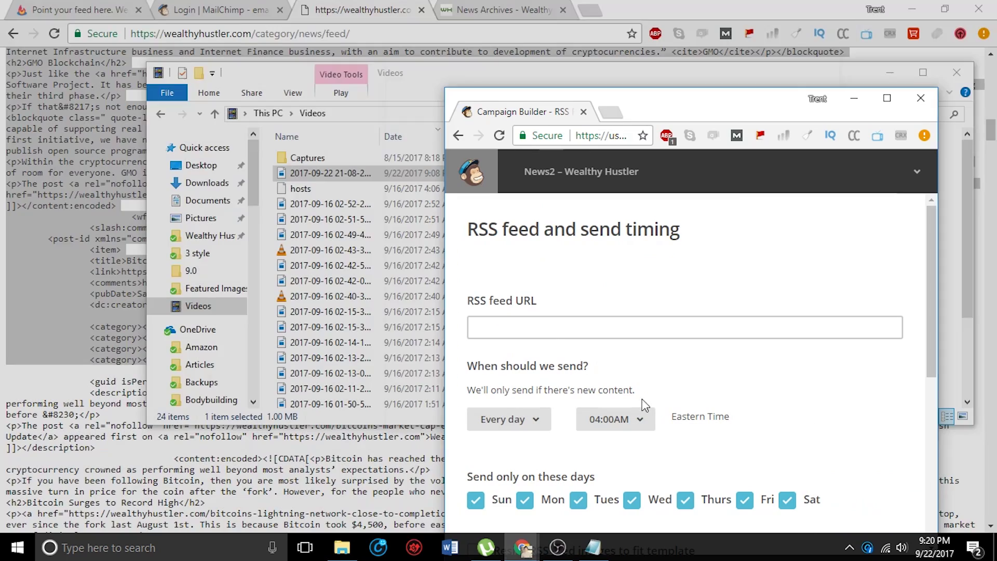
pyautogui.click(545, 327)
pyautogui.doubleClick(701, 112)
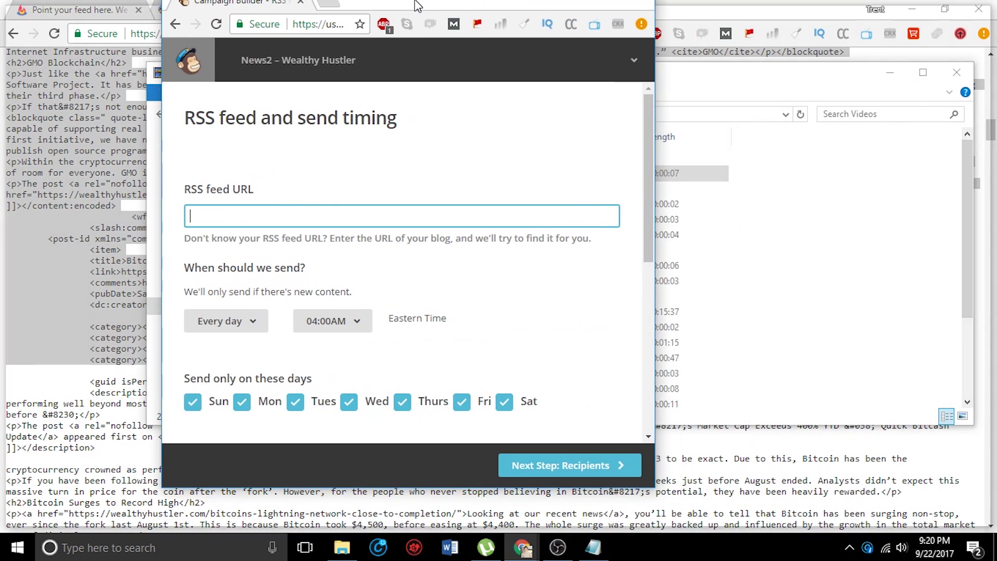
pyautogui.hotkey('ctrl', 'v')
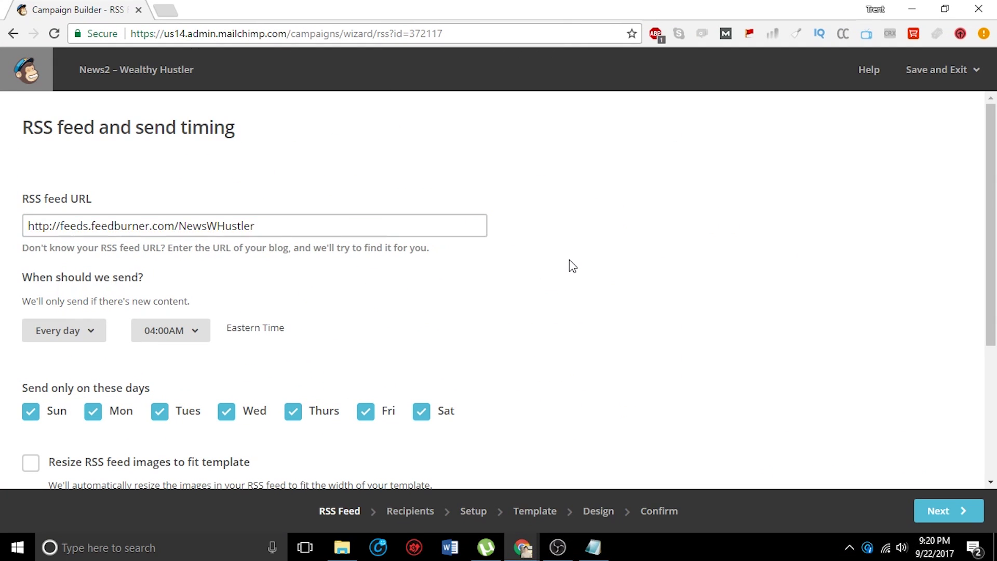
pyautogui.click(571, 266)
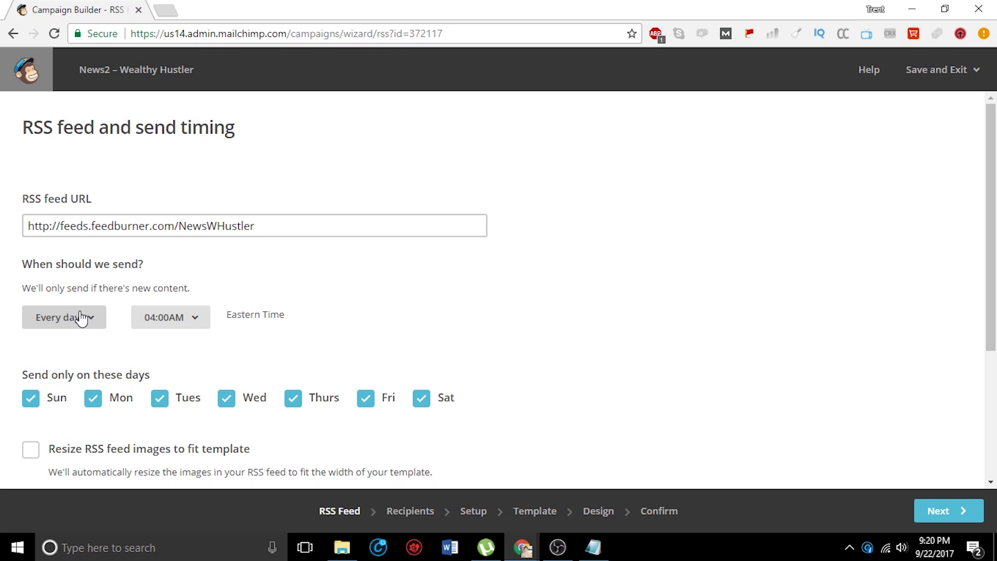
pyautogui.scroll(-1, 81, 318)
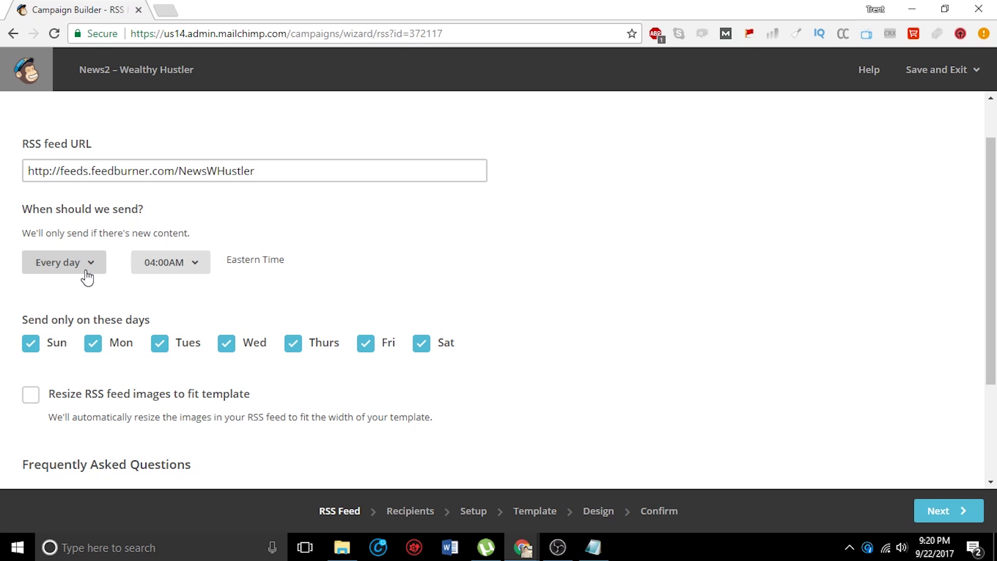
# Keep the daily sending frequency and restrict the send days to Saturday only.
pyautogui.click(86, 271)
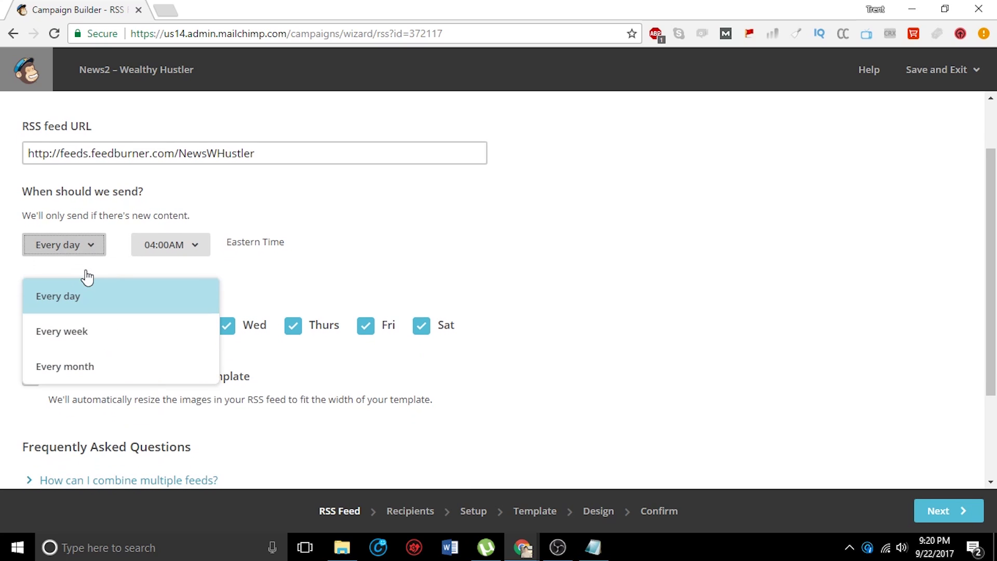
pyautogui.click(86, 270)
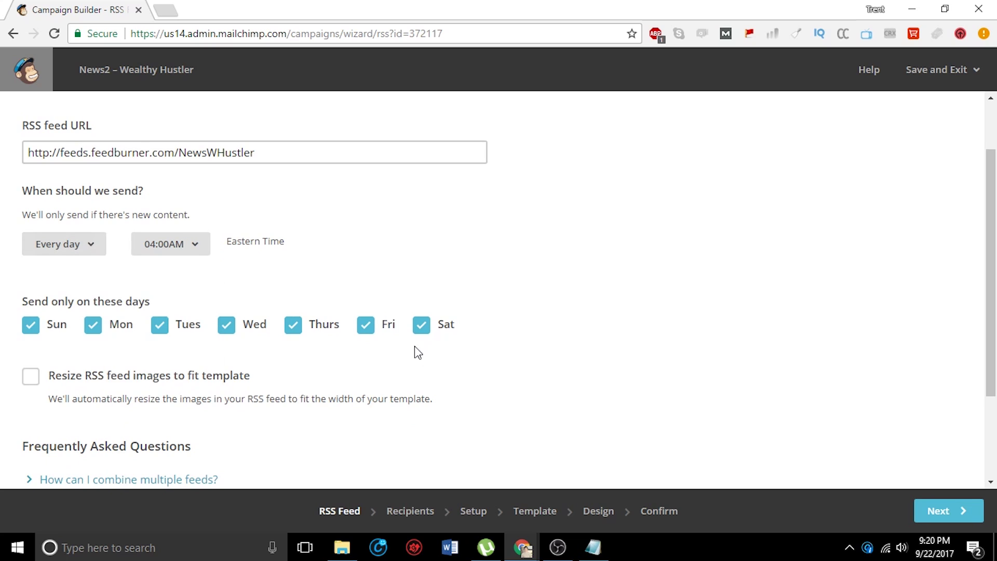
pyautogui.click(365, 327)
pyautogui.click(292, 330)
pyautogui.click(217, 331)
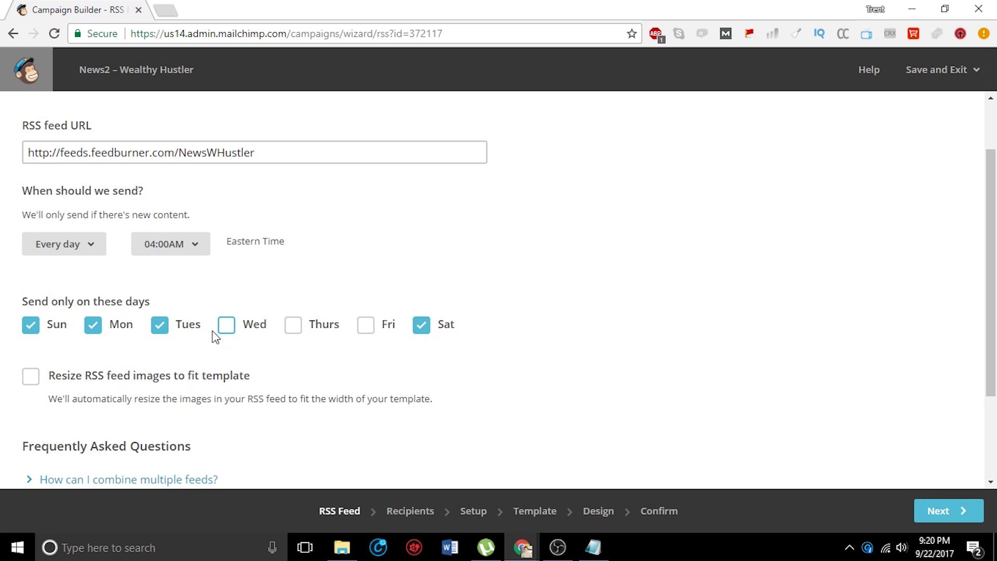
pyautogui.click(155, 331)
pyautogui.click(94, 327)
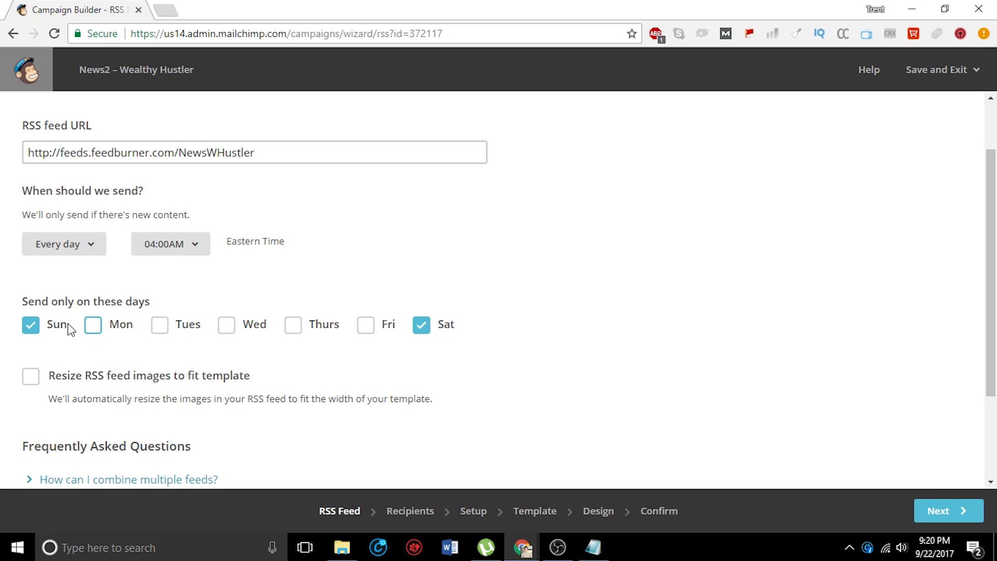
pyautogui.click(28, 327)
# Set the campaign's send time to 03:00PM Eastern Time.
pyautogui.click(148, 252)
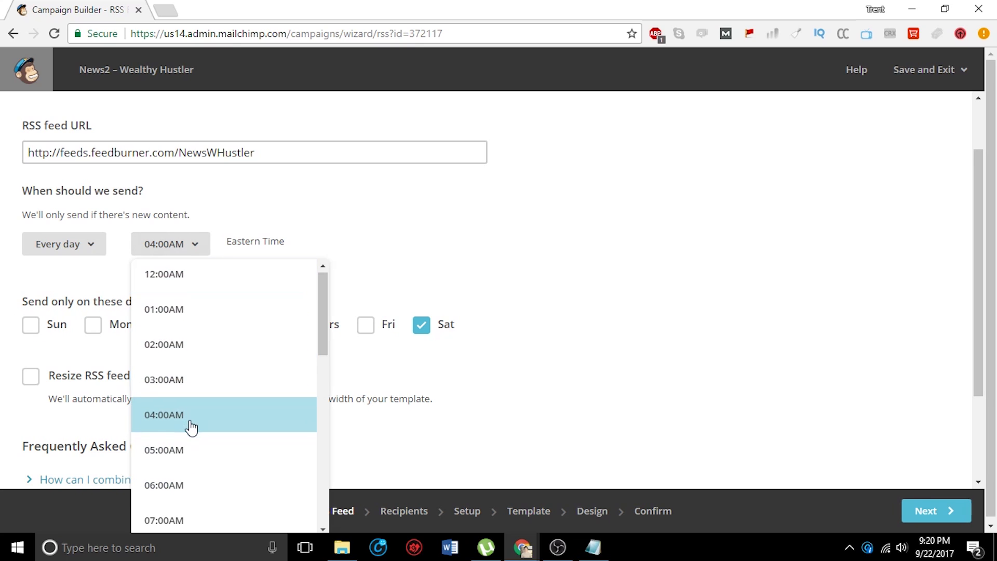
pyautogui.scroll(-2, 189, 427)
pyautogui.scroll(-5, 191, 427)
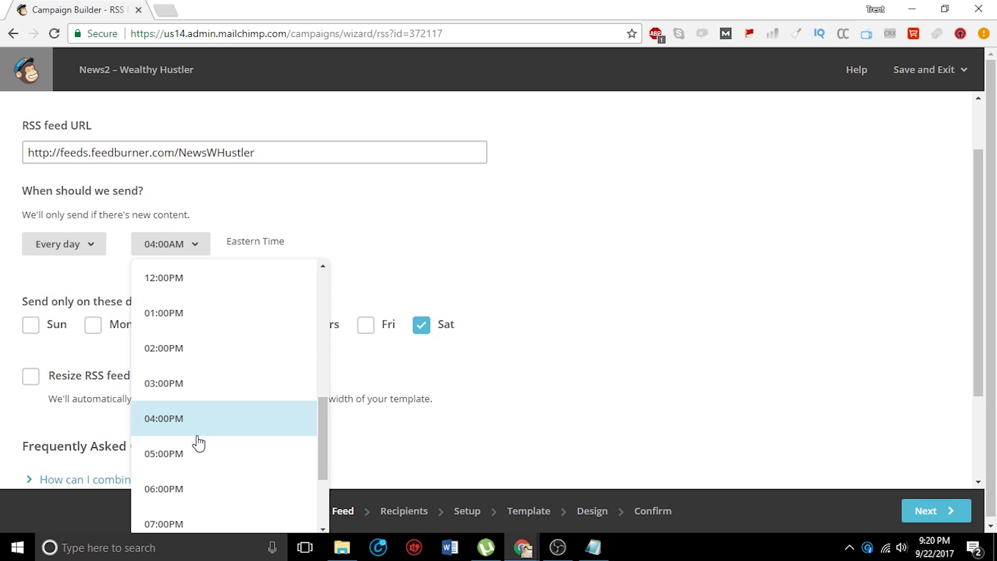
pyautogui.click(196, 384)
pyautogui.moveTo(305, 156); pyautogui.dragTo(9, 177)
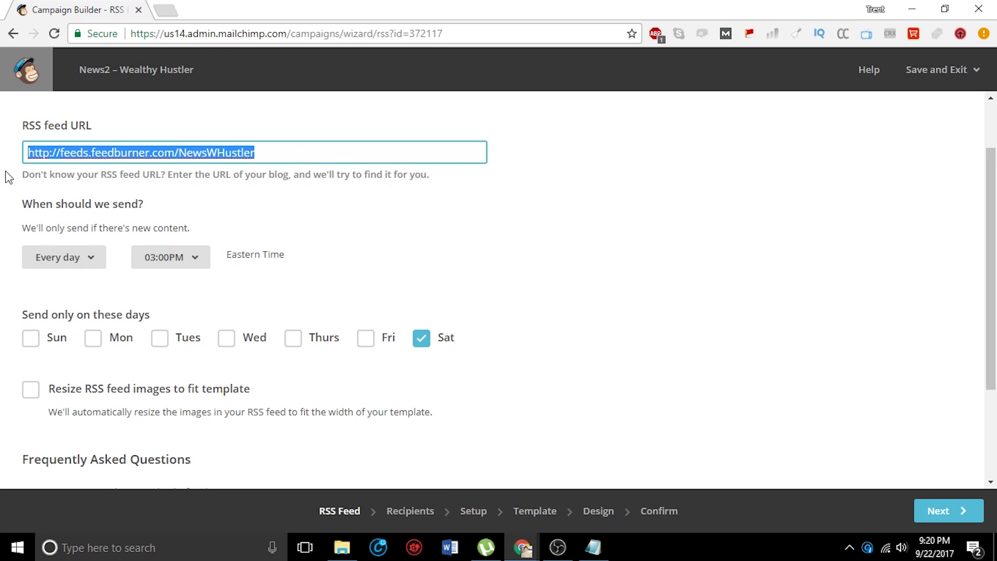
pyautogui.click(645, 333)
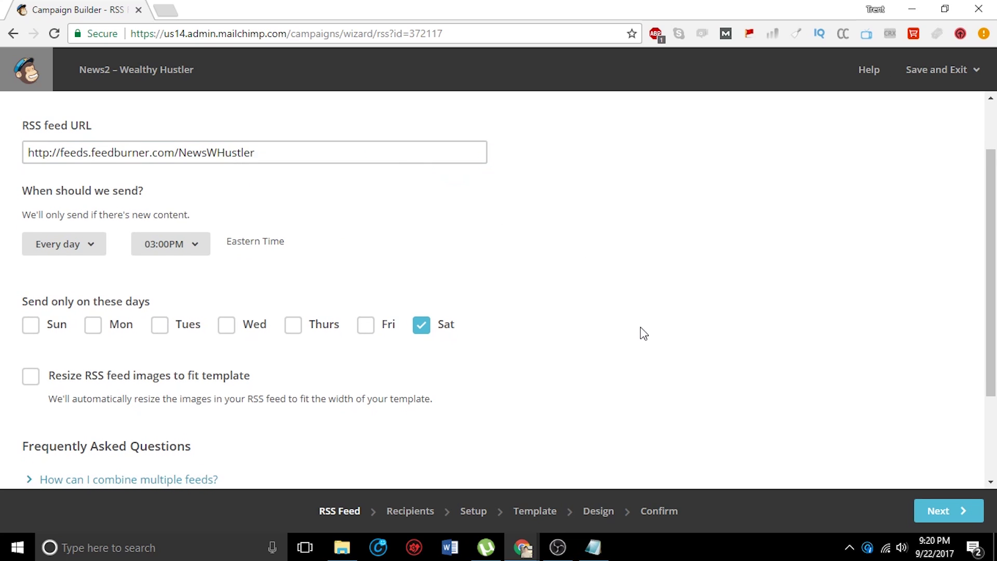
# Enable resizing of RSS feed images to fit the template and continue to the Recipients stage.
pyautogui.scroll(-1, 637, 335)
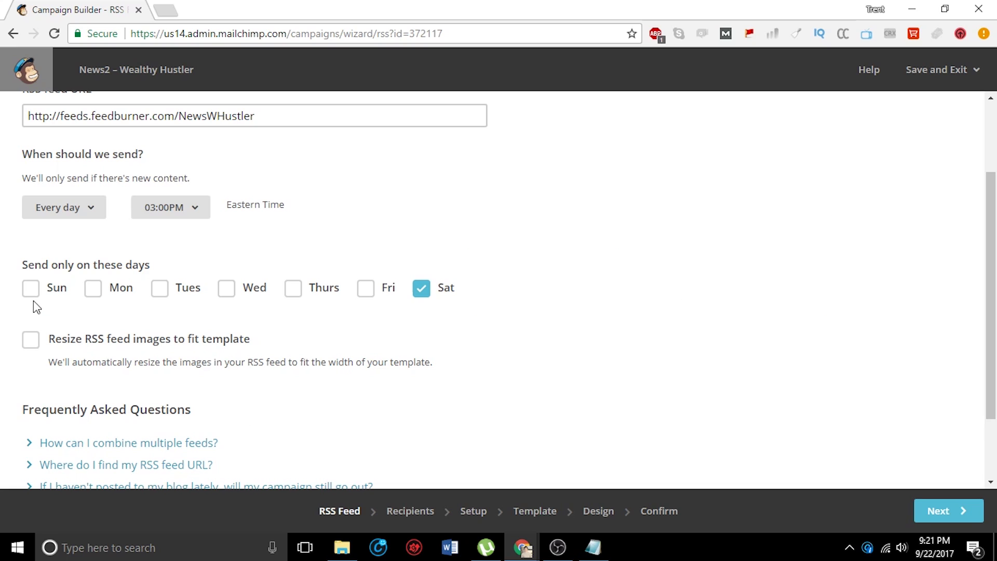
pyautogui.click(31, 343)
pyautogui.scroll(2, 520, 322)
pyautogui.click(372, 204)
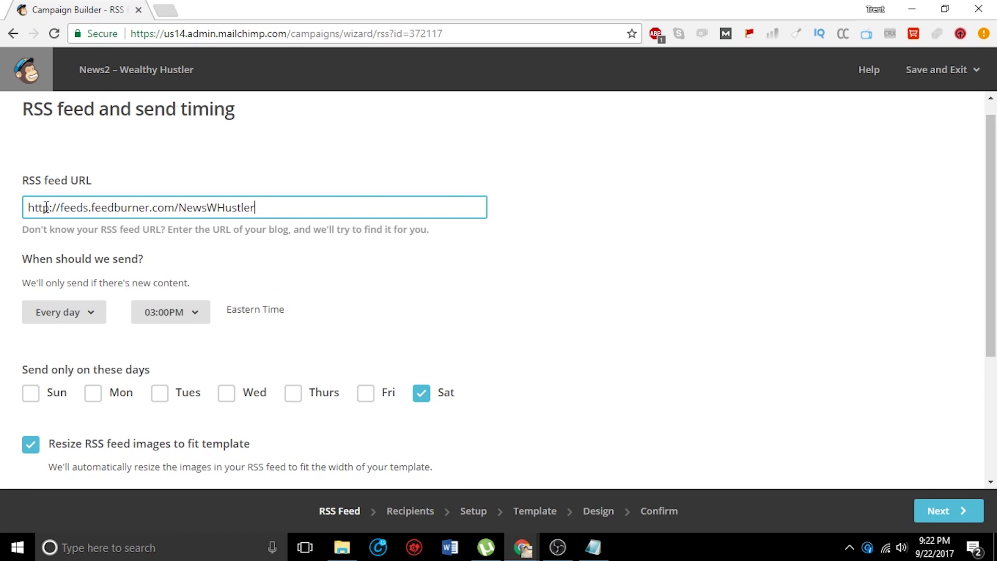
pyautogui.tripleClick(31, 208)
pyautogui.press('Return')
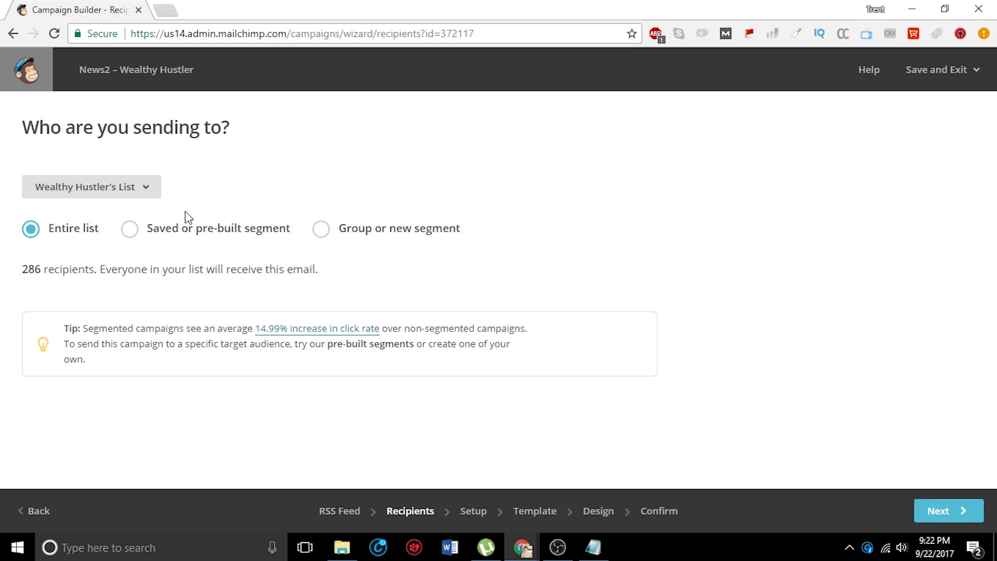
# Look at the saved or pre-built segment option for Wealthy Hustler's List and set the recipients back to the entire list.
pyautogui.click(160, 233)
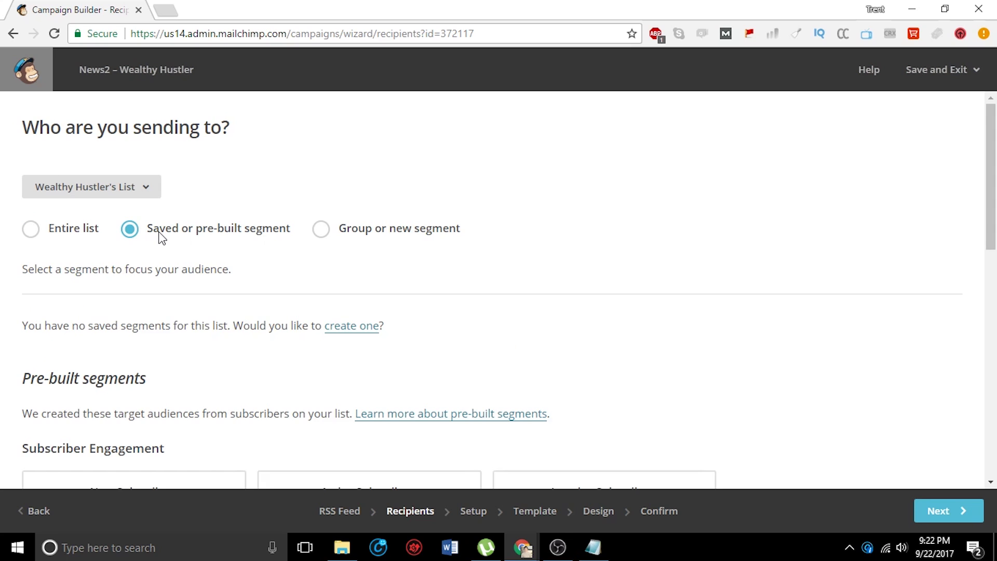
pyautogui.click(75, 232)
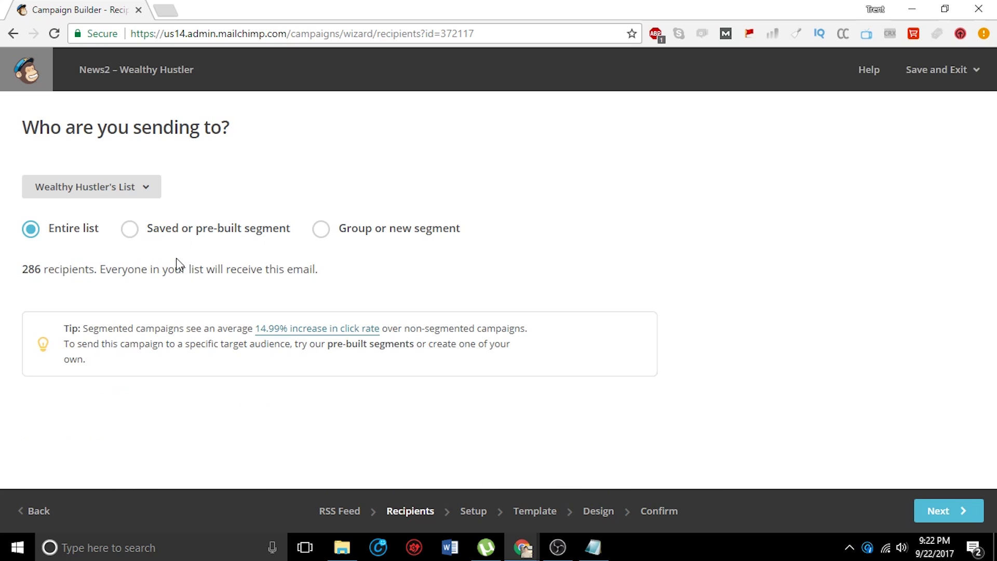
pyautogui.click(215, 237)
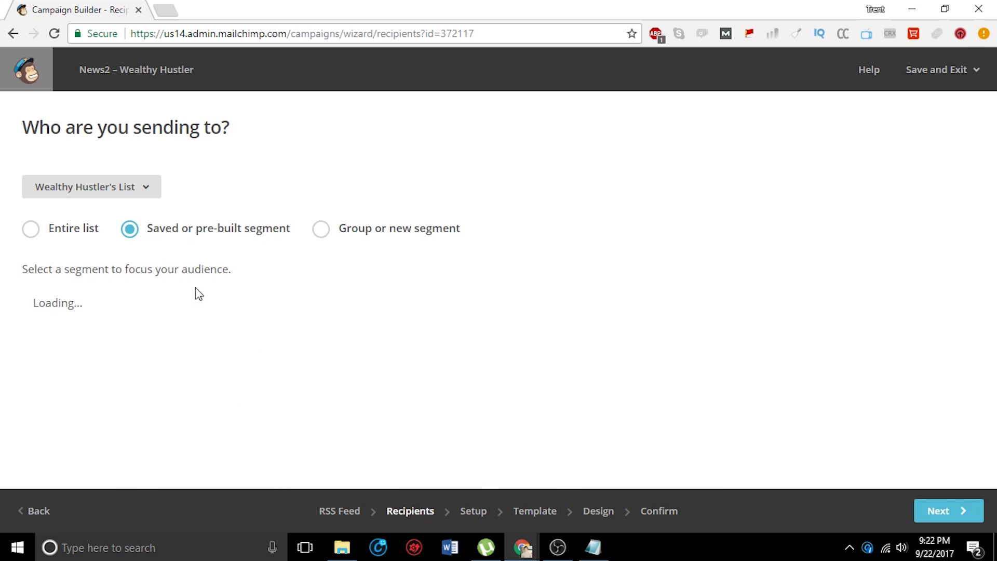
pyautogui.click(119, 196)
pyautogui.click(119, 195)
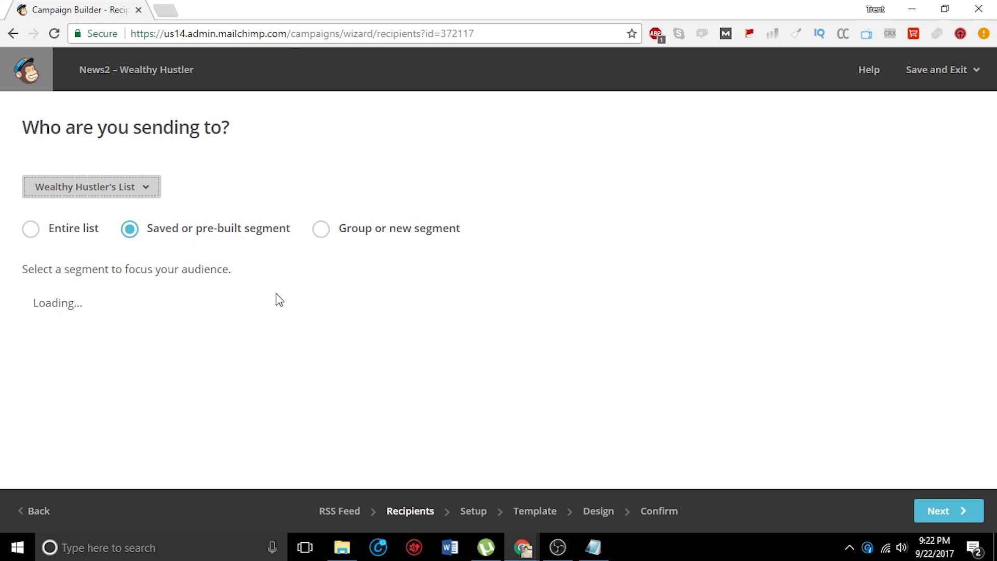
pyautogui.click(69, 228)
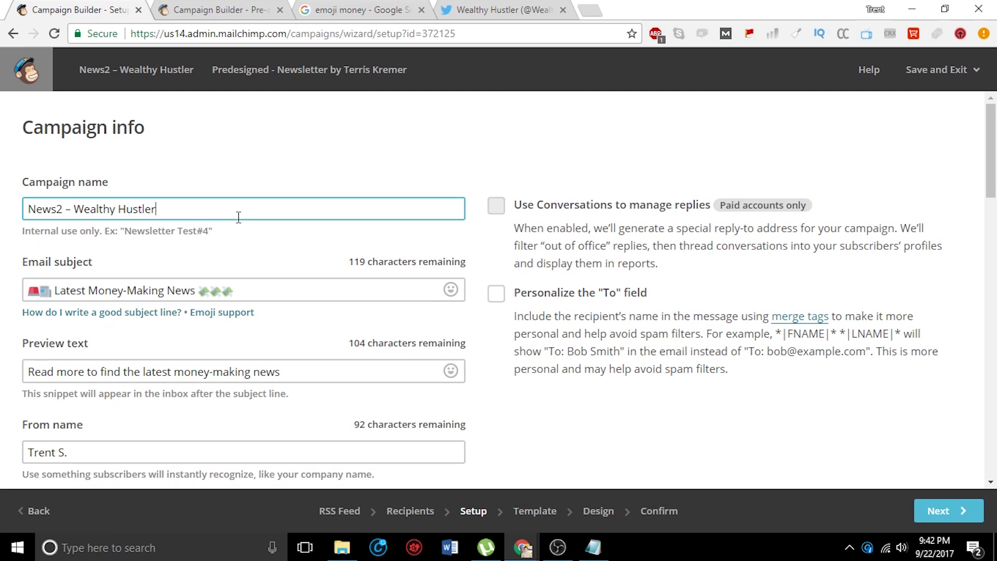
# Examine the campaign name and the emoji-decorated email subject in the campaign info.
pyautogui.moveTo(238, 215); pyautogui.dragTo(11, 210)
pyautogui.scroll(-2, 198, 169)
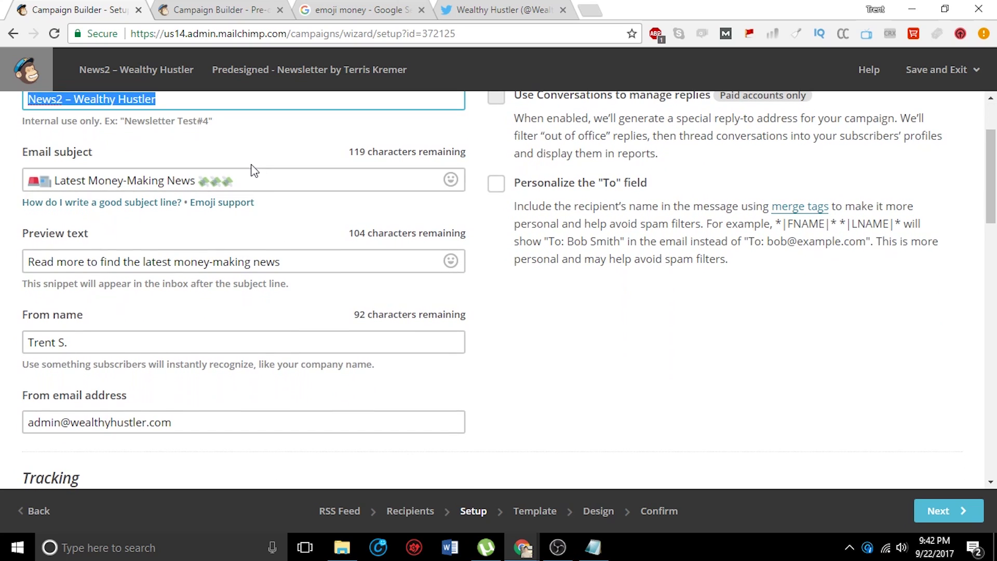
pyautogui.moveTo(278, 186); pyautogui.dragTo(12, 180)
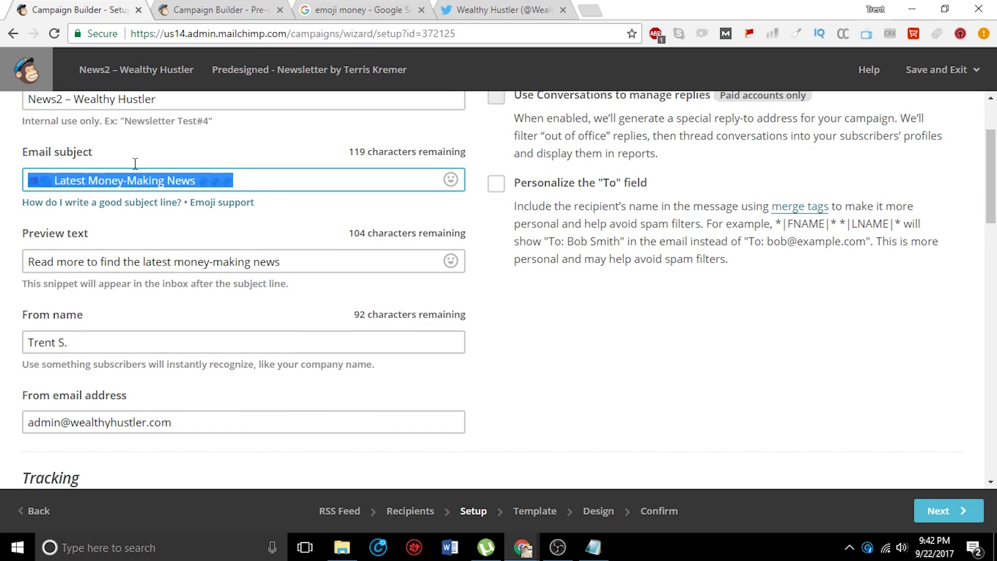
pyautogui.click(331, 180)
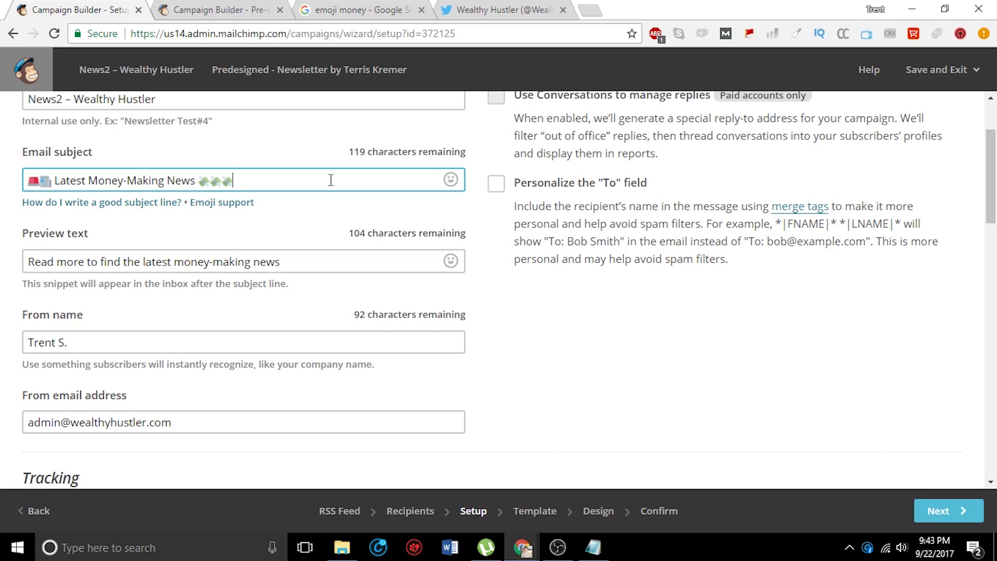
pyautogui.click(39, 182)
pyautogui.moveTo(27, 182); pyautogui.dragTo(39, 182)
pyautogui.write('🚨')
pyautogui.click(44, 180)
pyautogui.moveTo(249, 181); pyautogui.dragTo(3, 192)
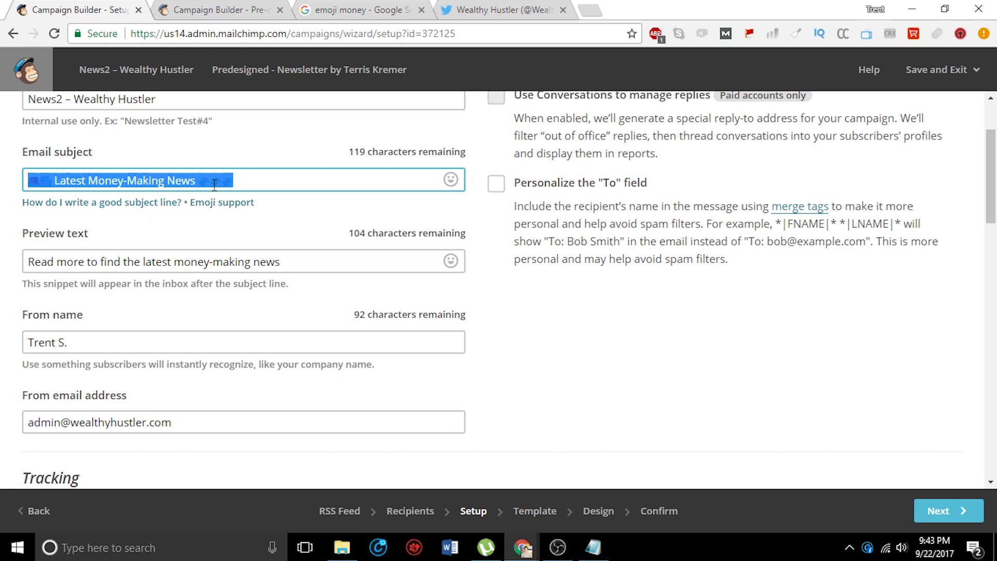
pyautogui.click(275, 176)
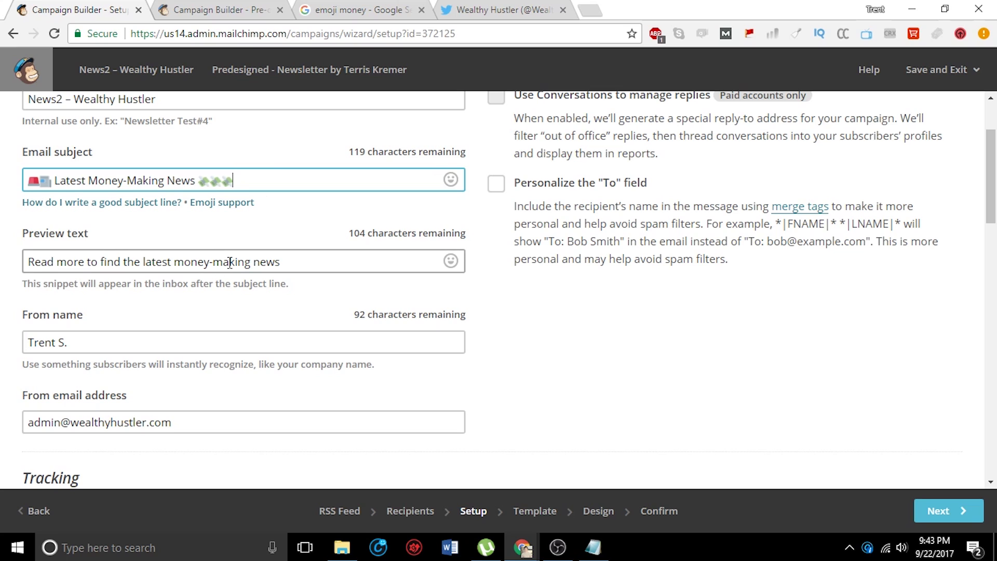
# Review the preview text, From name and From email address of the campaign.
pyautogui.scroll(-2, 238, 250)
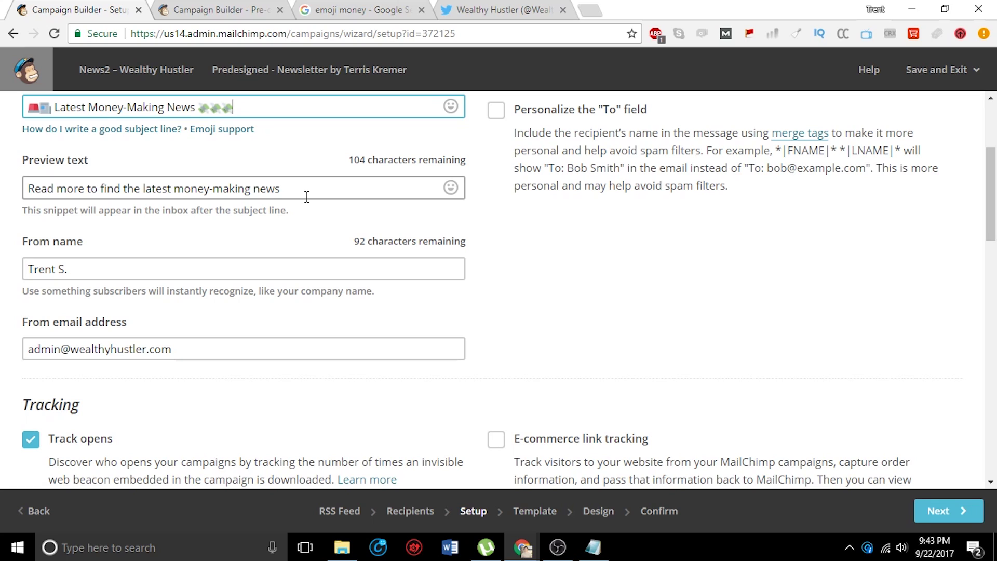
pyautogui.moveTo(82, 271); pyautogui.dragTo(3, 274)
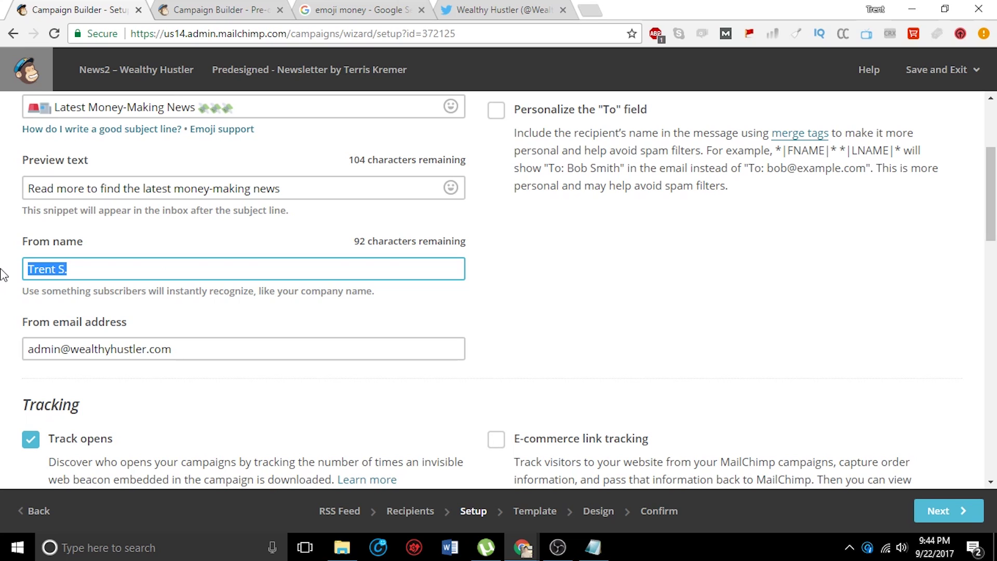
pyautogui.scroll(-3, 3, 274)
pyautogui.moveTo(177, 221); pyautogui.dragTo(3, 195)
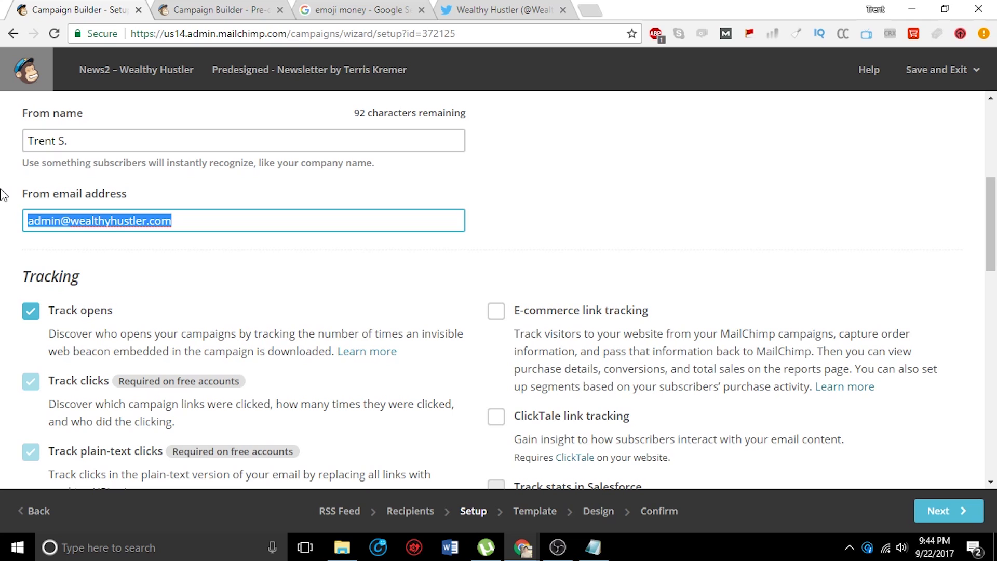
pyautogui.scroll(6, 632, 291)
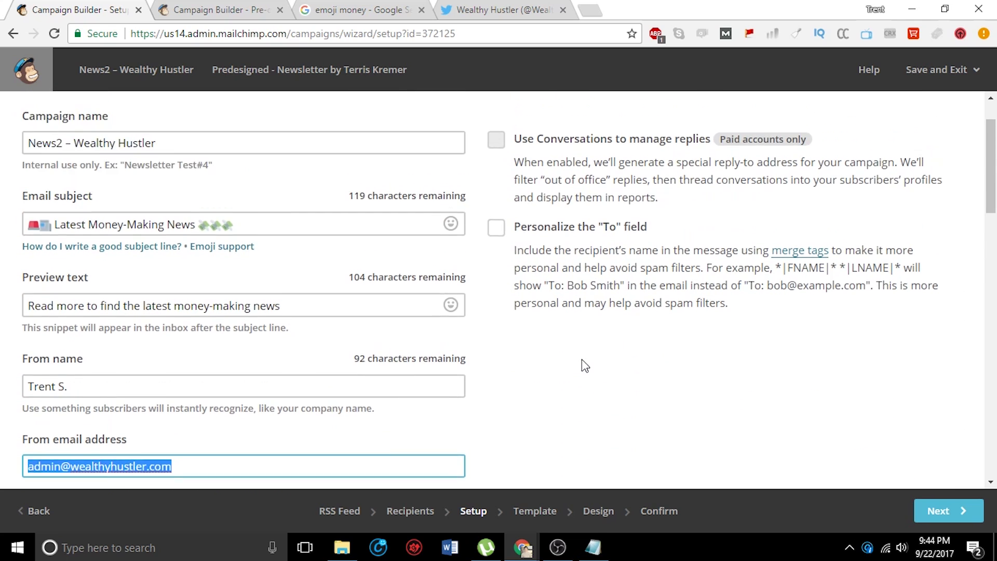
# Examine the social media section, including the default auto-tweet wording and its *|URL|* merge tag.
pyautogui.scroll(-15, 579, 367)
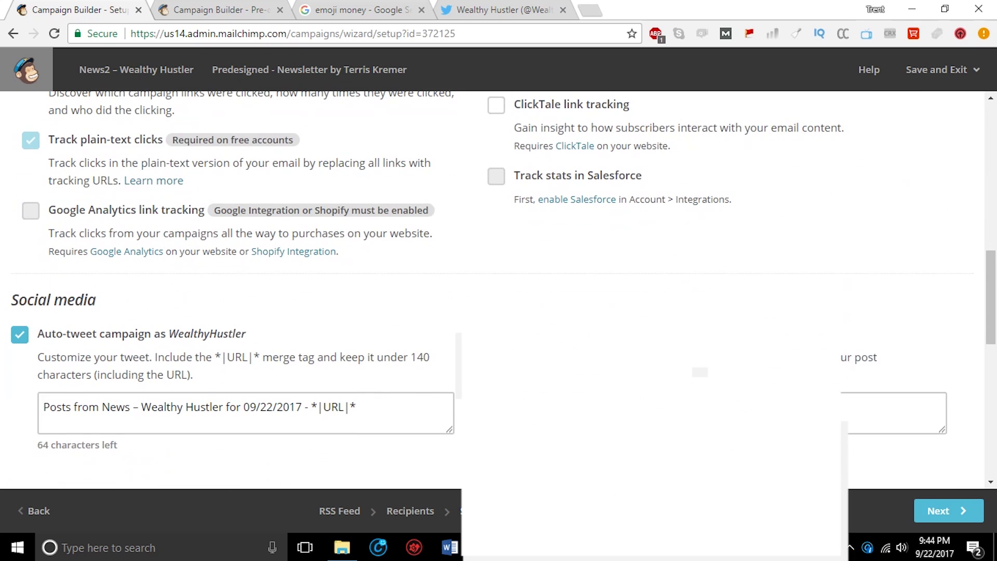
pyautogui.scroll(-2, 449, 351)
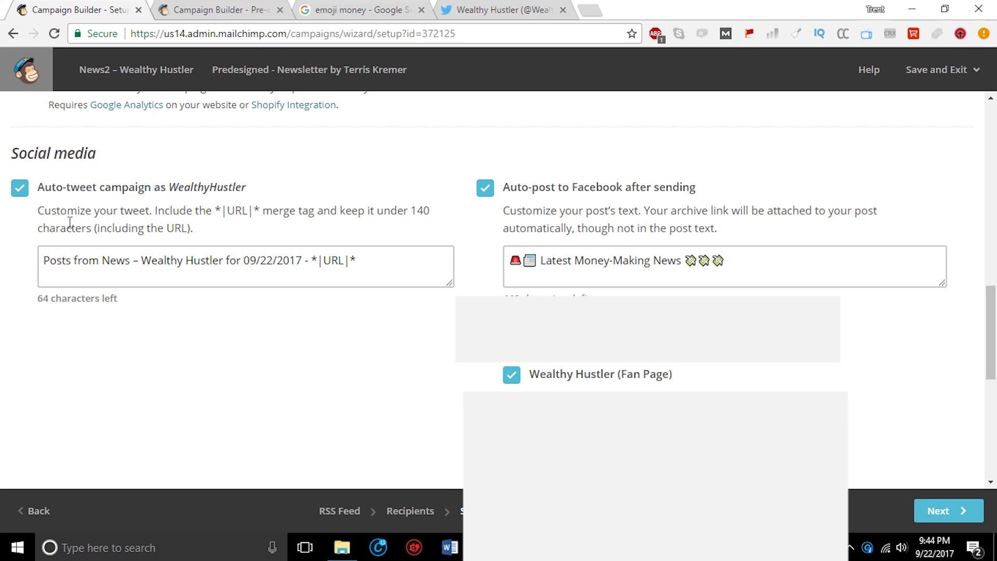
pyautogui.moveTo(104, 157); pyautogui.dragTo(1, 158)
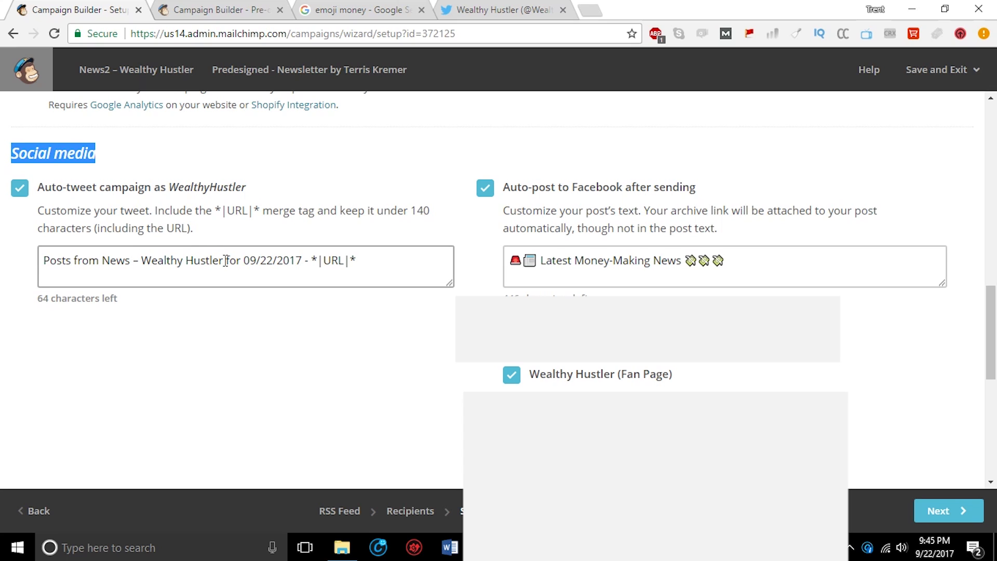
pyautogui.moveTo(44, 261); pyautogui.dragTo(302, 260)
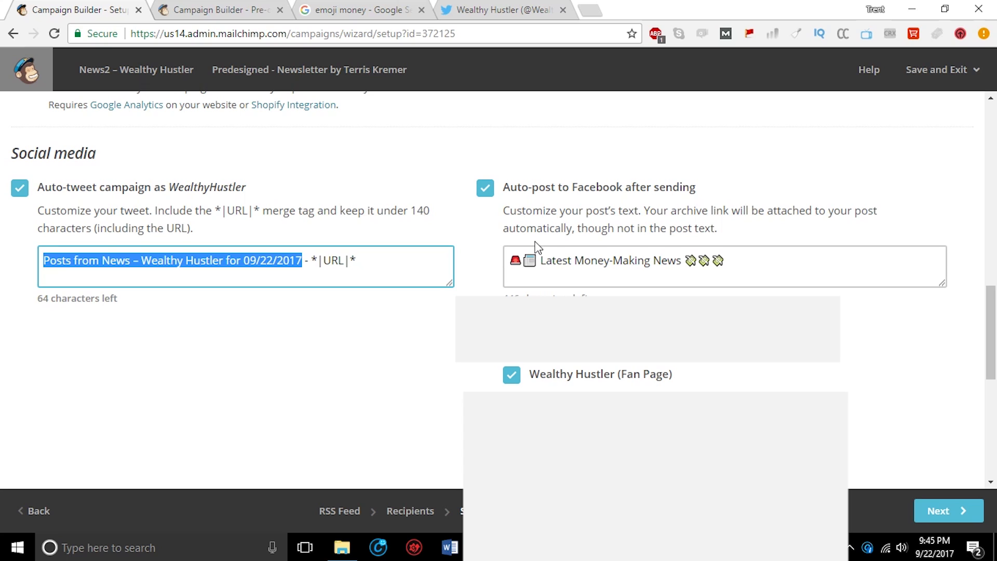
pyautogui.moveTo(306, 260); pyautogui.dragTo(367, 260)
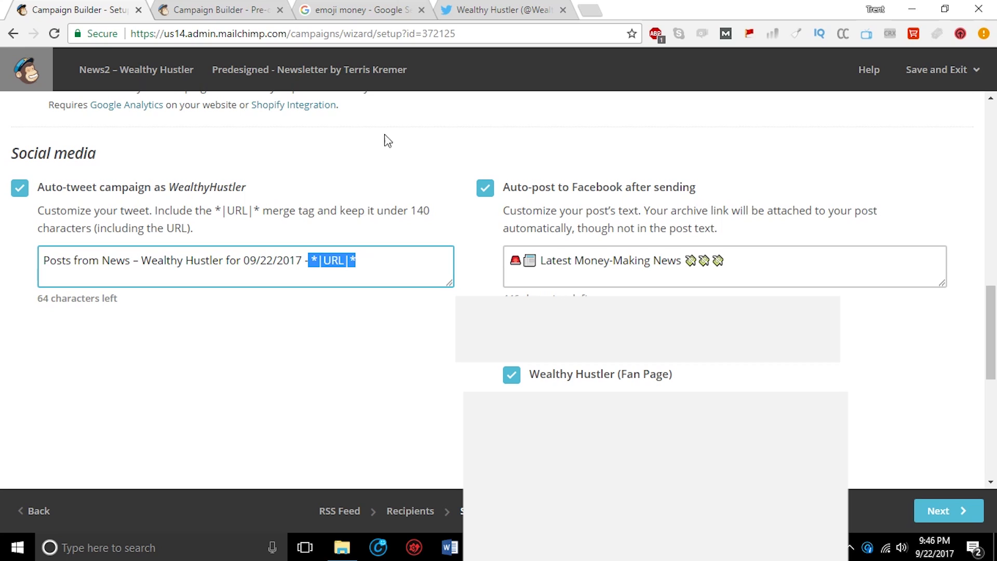
# Change the auto-tweet text to "BREAK NEWS - *|URL|*", replacing the default post title and date.
pyautogui.click(297, 262)
pyautogui.moveTo(303, 262); pyautogui.dragTo(240, 262)
pyautogui.press('BackSpace')
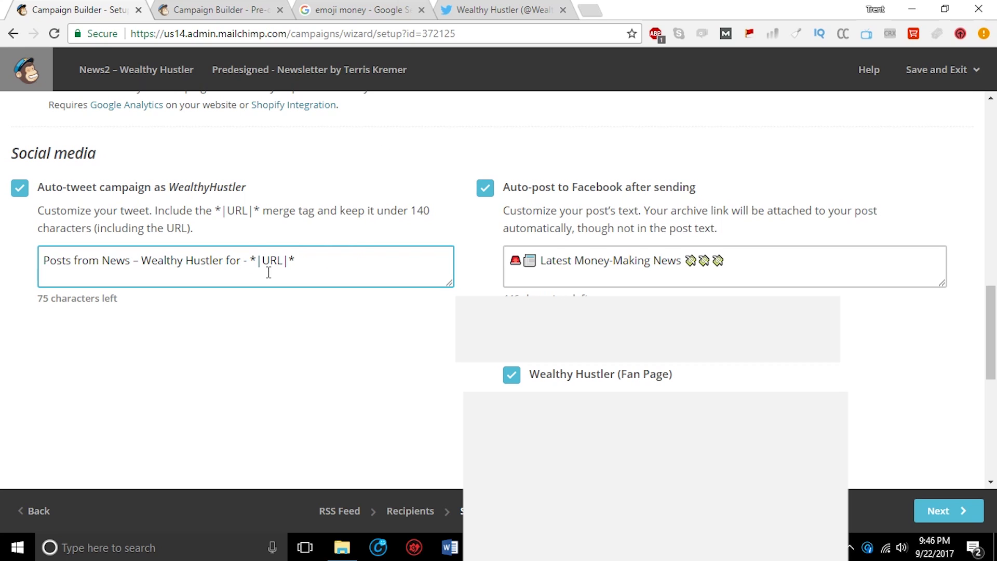
pyautogui.press('BackSpace')
pyautogui.press('BackSpace')
pyautogui.press('BackSpace')
pyautogui.press('BackSpace')
pyautogui.press('BackSpace')
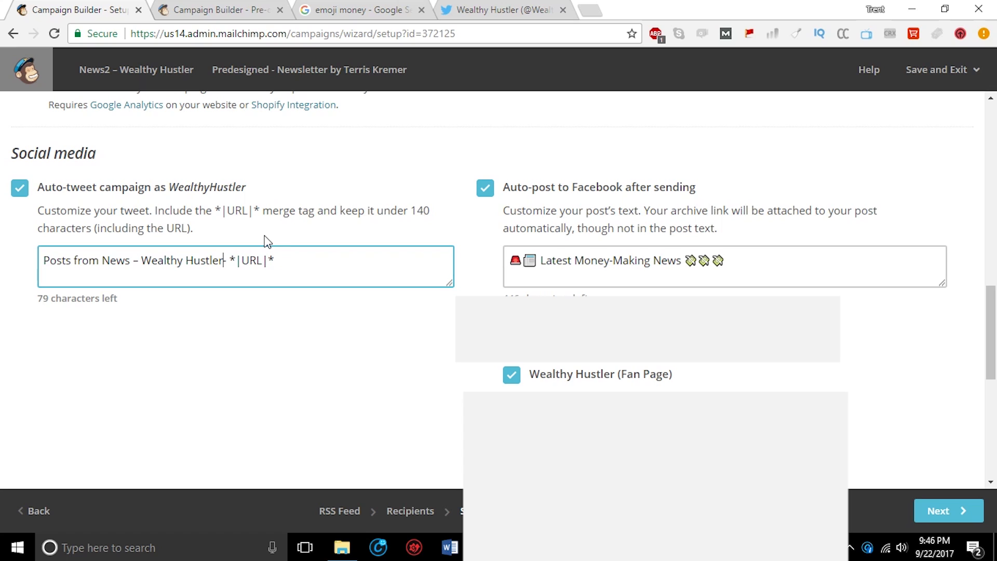
pyautogui.moveTo(41, 262); pyautogui.dragTo(225, 260)
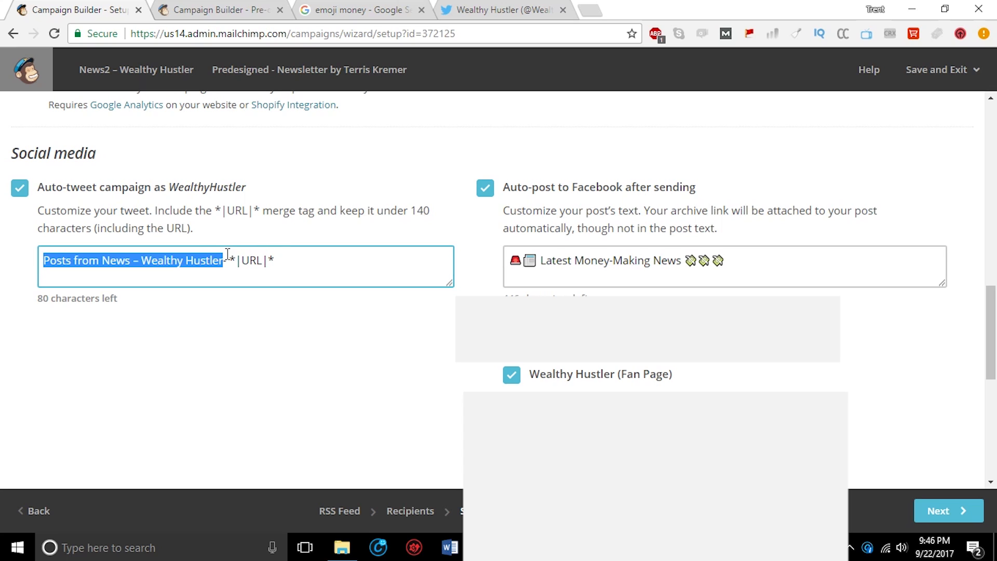
pyautogui.write('BREAK NEWS')
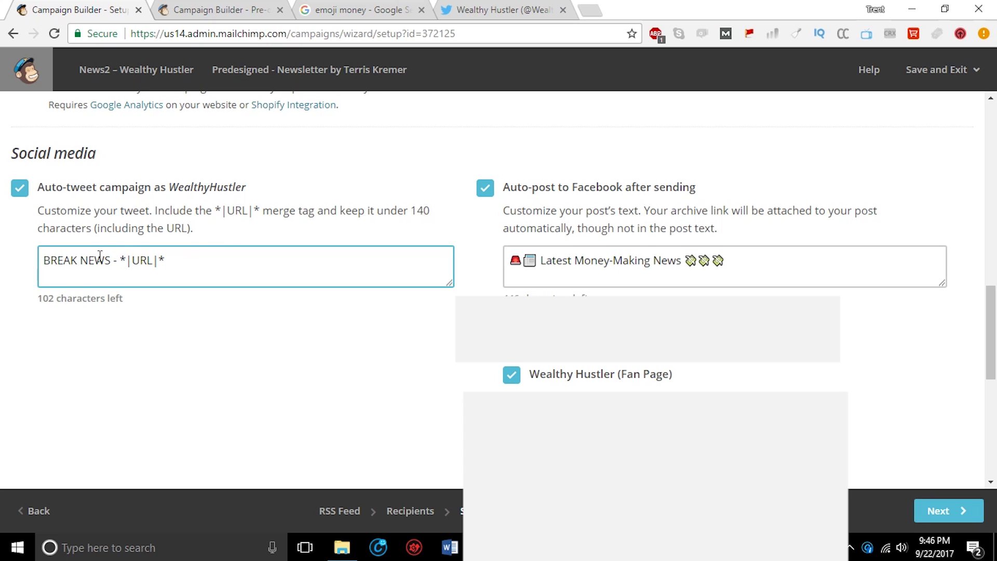
# Insert the siren and newspaper emojis 🚨📰 before BREAK at the start of the auto-tweet text.
pyautogui.scroll(10, 11, 315)
pyautogui.scroll(5, 15, 312)
pyautogui.click(72, 291)
pyautogui.moveTo(58, 290); pyautogui.dragTo(39, 287)
pyautogui.scroll(-15, 18, 337)
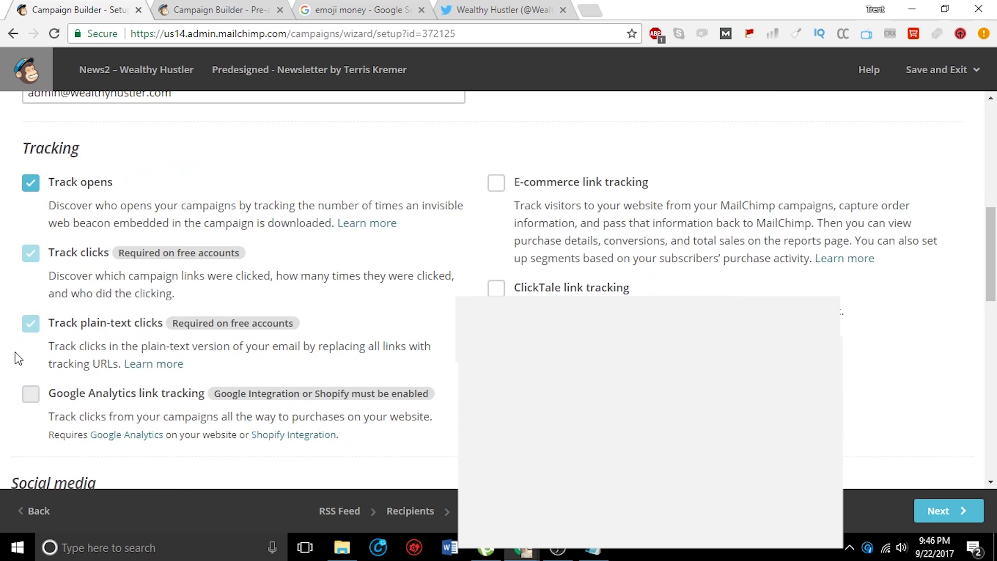
pyautogui.click(48, 289)
pyautogui.write('🚨📰')
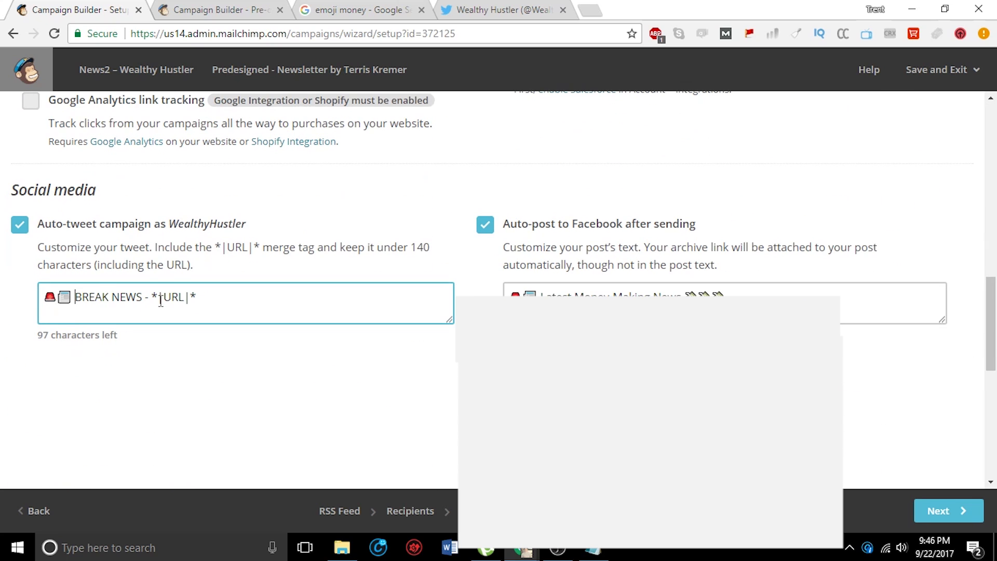
# Insert "MONEY-MAKING" before NEWS in the auto-tweet text and check the remaining character count.
pyautogui.click(116, 291)
pyautogui.write('MONEY-MAKING')
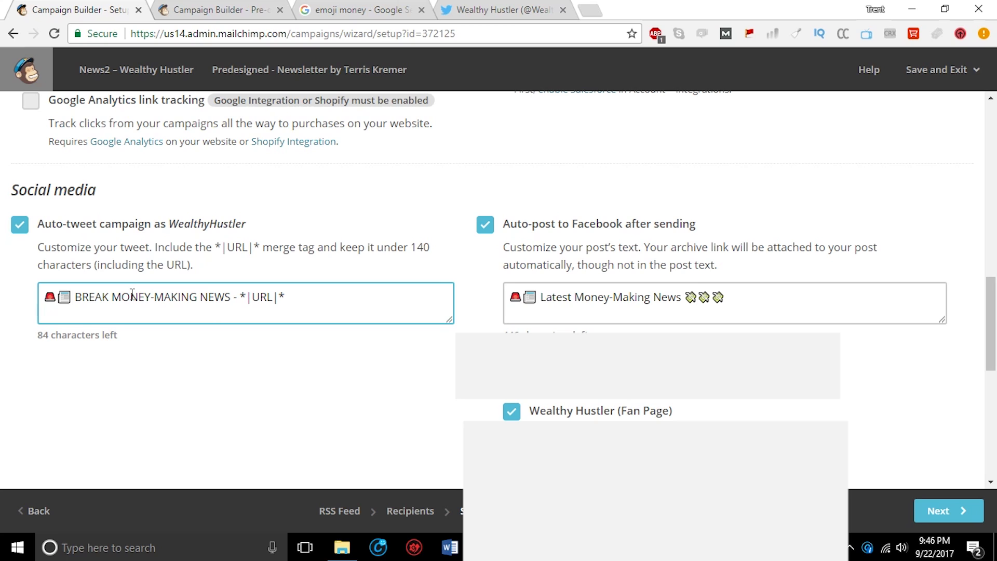
pyautogui.press('End')
pyautogui.moveTo(36, 335); pyautogui.dragTo(130, 342)
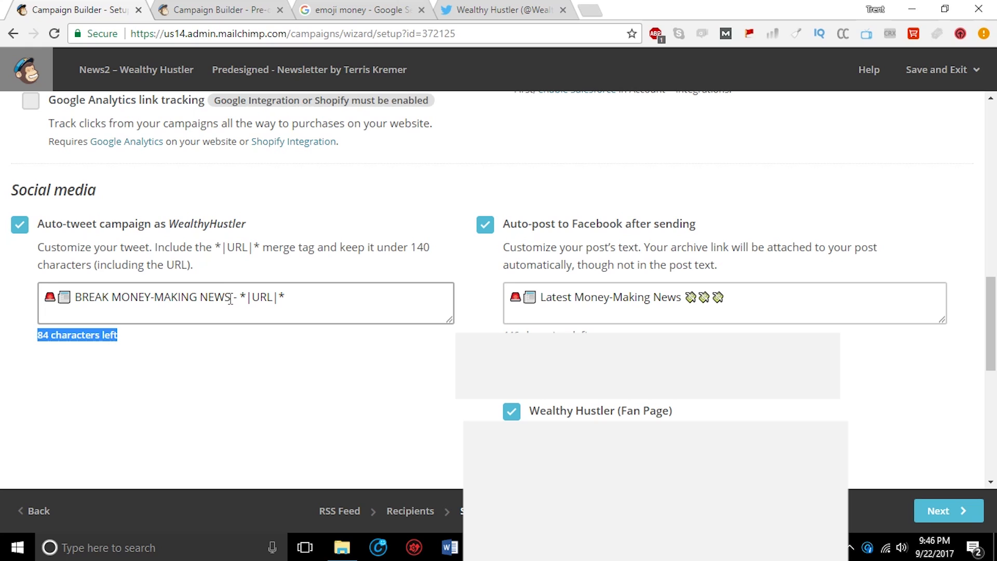
# Replace "MONEY-MAKING" in the auto-tweet text with the money-with-wings emoji 💸.
pyautogui.moveTo(195, 296); pyautogui.dragTo(111, 297)
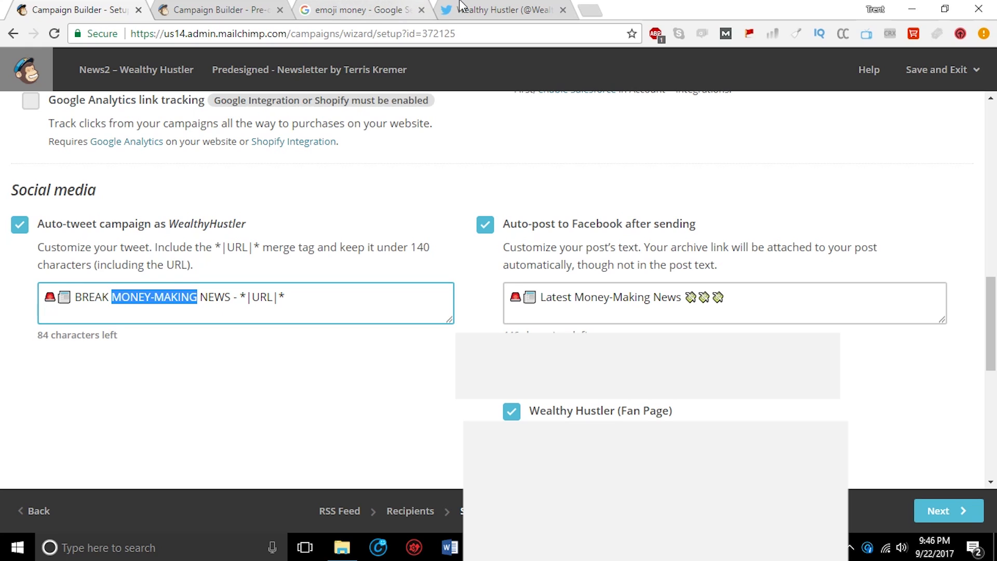
pyautogui.click(359, 9)
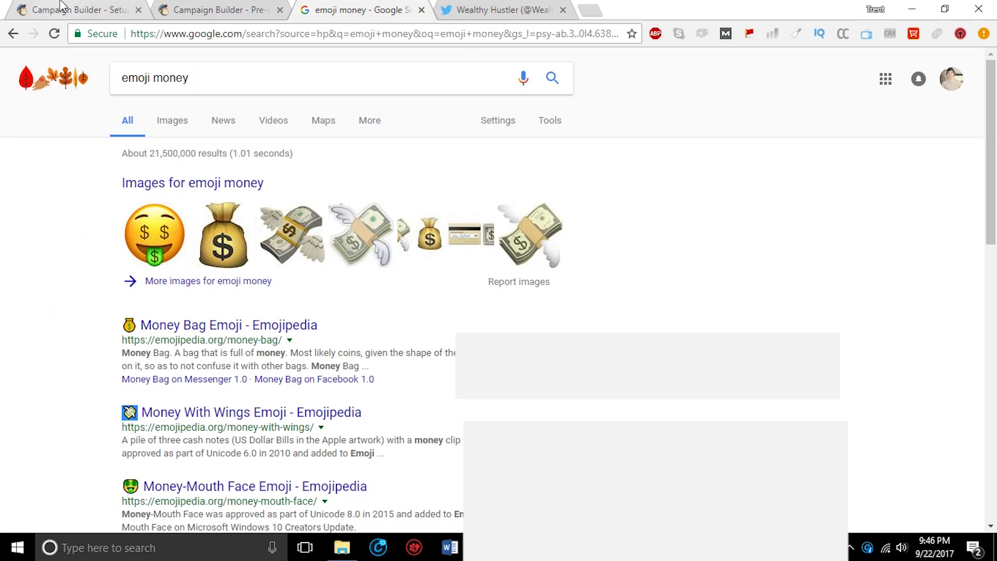
pyautogui.click(78, 10)
pyautogui.write('💸')
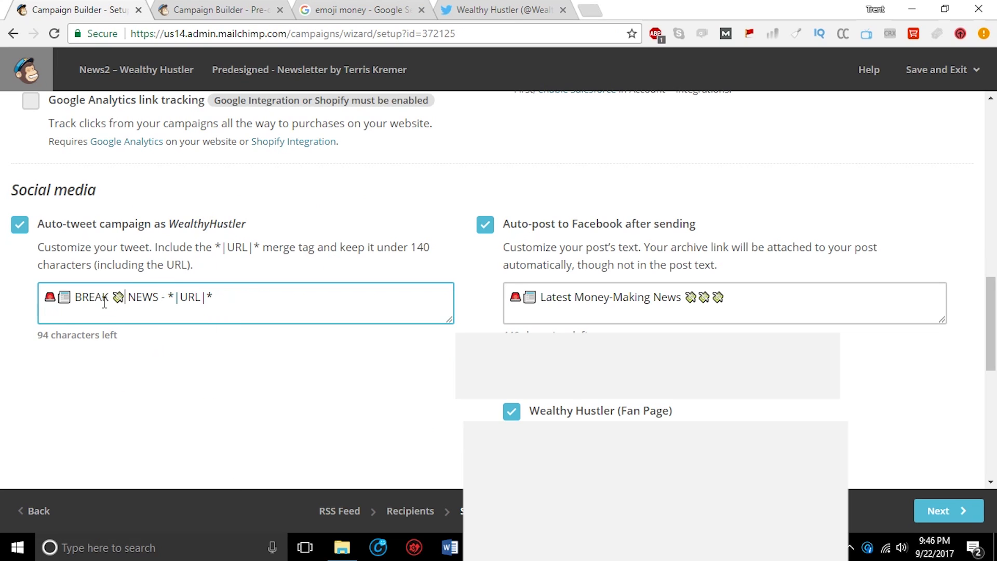
# Change the word BREAK to "BREAKING" in the auto-tweet text.
pyautogui.press('Left')
pyautogui.press('Left')
pyautogui.write('ing')
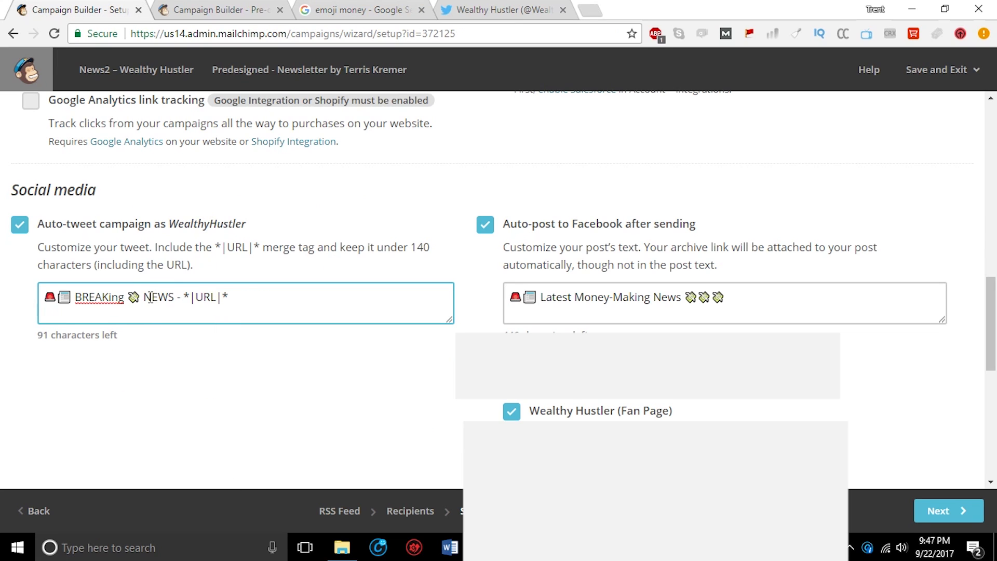
pyautogui.press('BackSpace')
pyautogui.press('BackSpace')
pyautogui.press('BackSpace')
pyautogui.write('ing')
pyautogui.press('BackSpace')
pyautogui.press('BackSpace')
pyautogui.press('BackSpace')
pyautogui.write('ING')
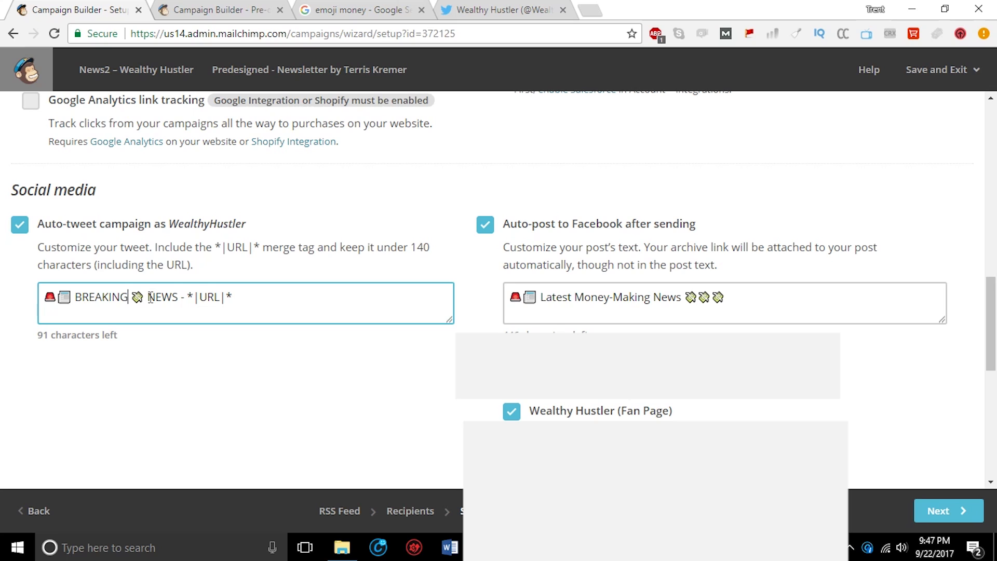
# Insert "MAKING" between the money emoji and NEWS in the auto-tweet text, and review the wording.
pyautogui.click(146, 296)
pyautogui.write('MAKING')
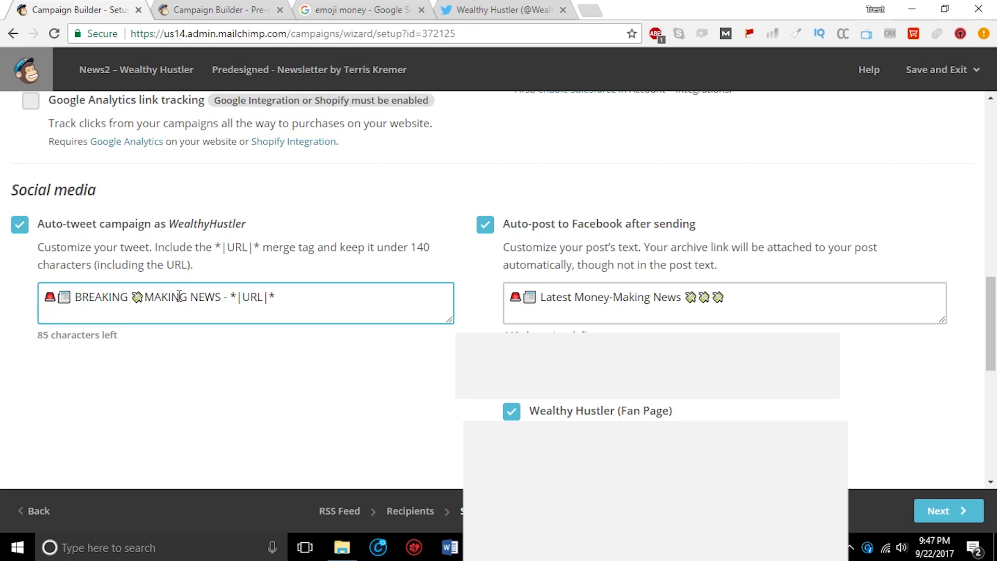
pyautogui.hotkey('ctrl', 'a')
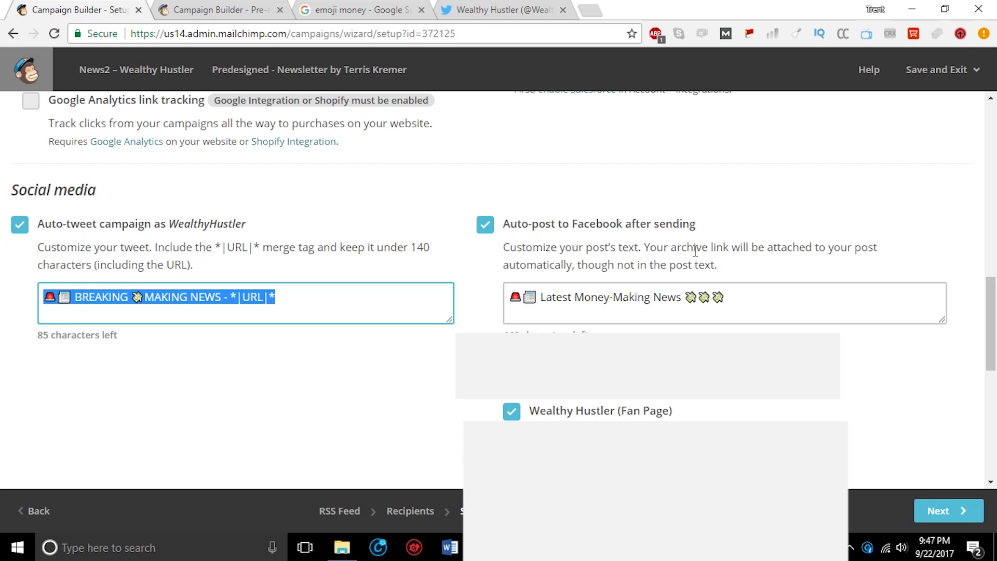
pyautogui.click(240, 298)
pyautogui.click(126, 336)
pyautogui.click(356, 307)
pyautogui.doubleClick(125, 309)
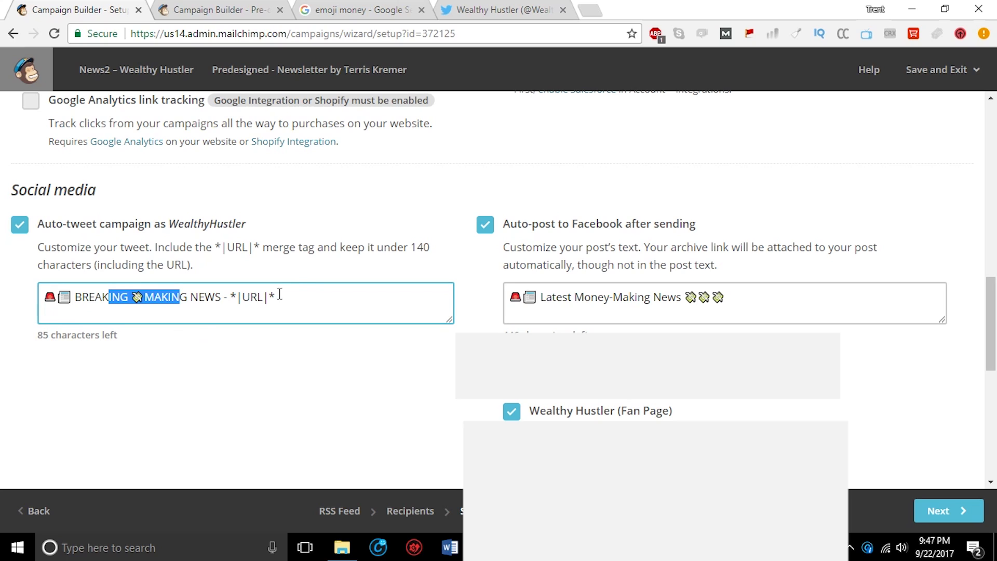
pyautogui.click(346, 285)
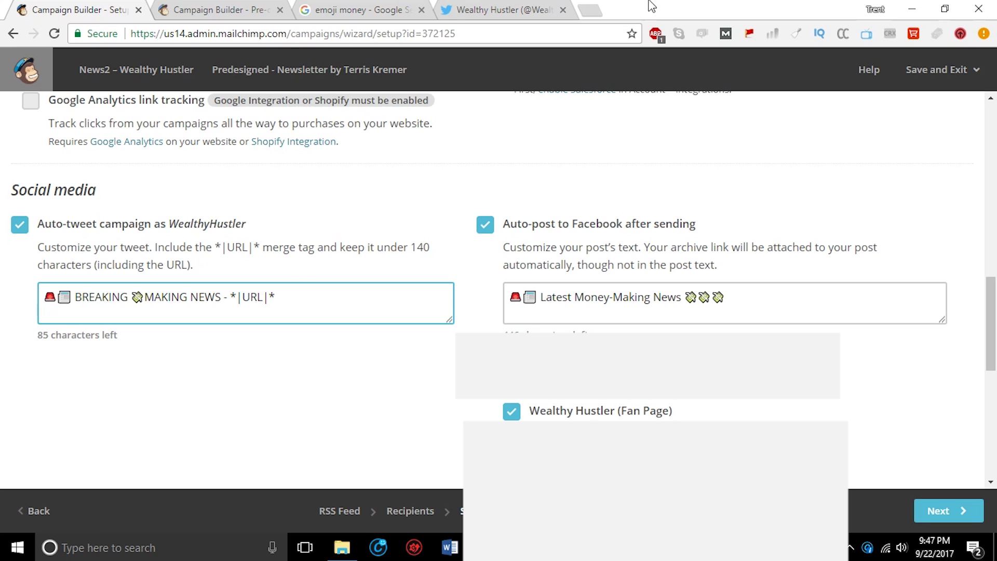
# Open wealthyhustler.com in a new tab and open the news article "BTC Turns Into Total Nightmare Within A Week".
pyautogui.click(590, 10)
pyautogui.write('wealthyhustler.com')
pyautogui.press('Return')
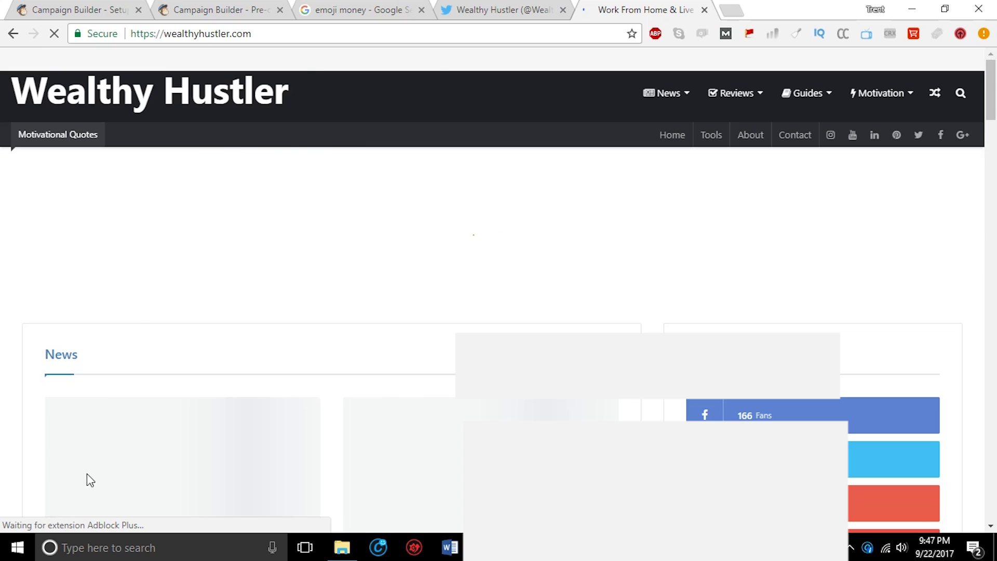
pyautogui.scroll(-3, 125, 418)
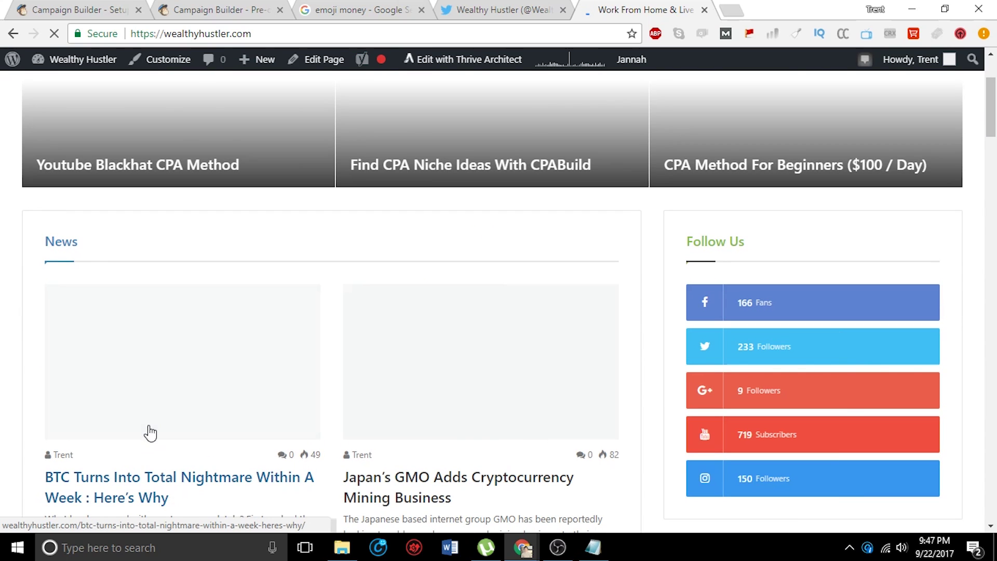
pyautogui.click(117, 483)
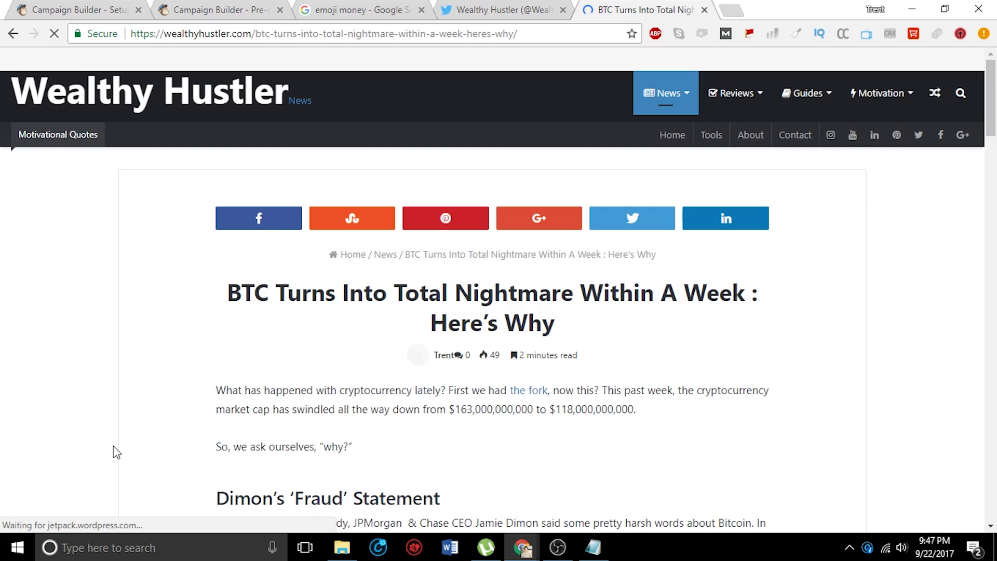
# View the article's page source and find the og:image meta tag with its image URL.
pyautogui.rightClick(71, 381)
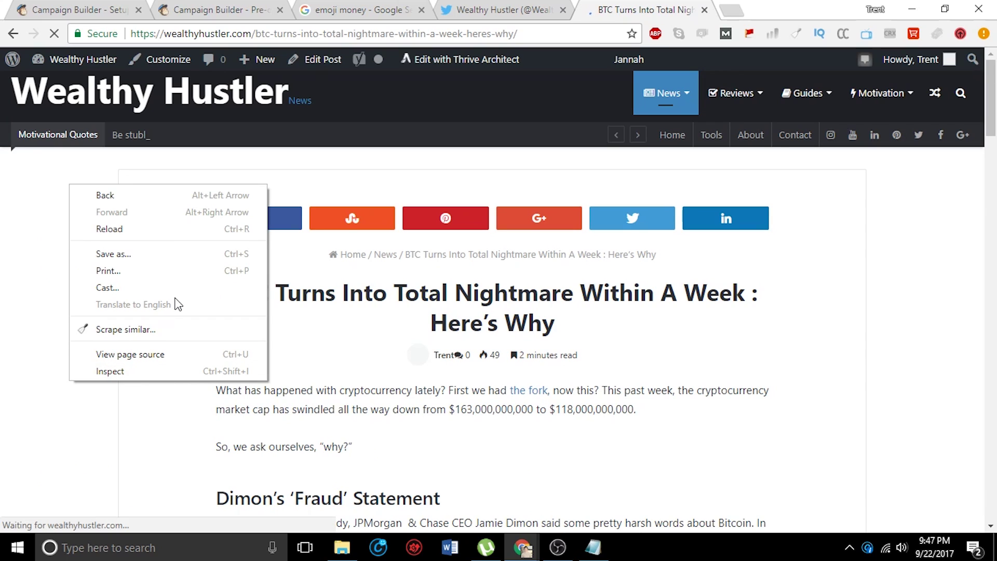
pyautogui.click(151, 357)
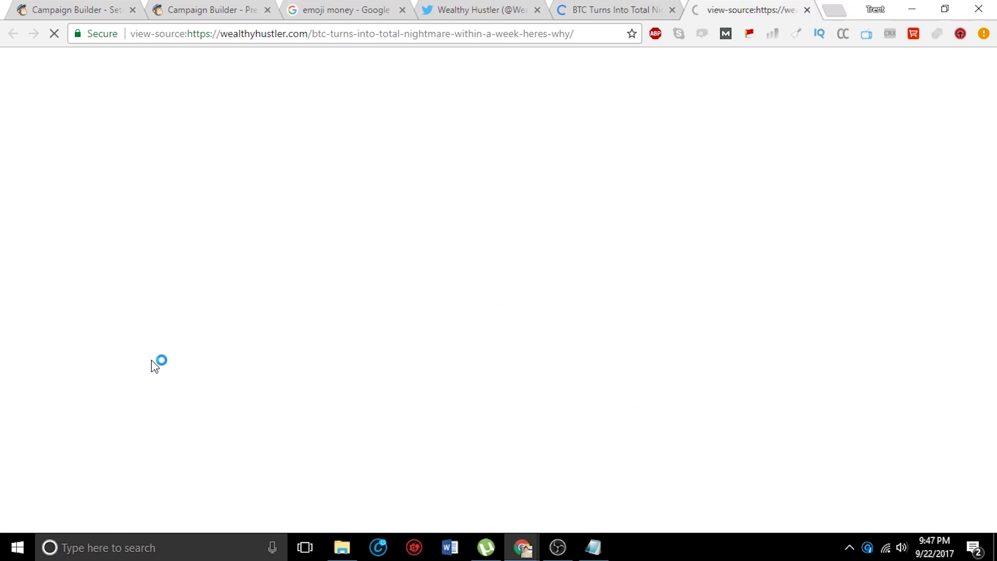
pyautogui.hotkey('ctrl', 'f')
pyautogui.write('OG:IMAGE')
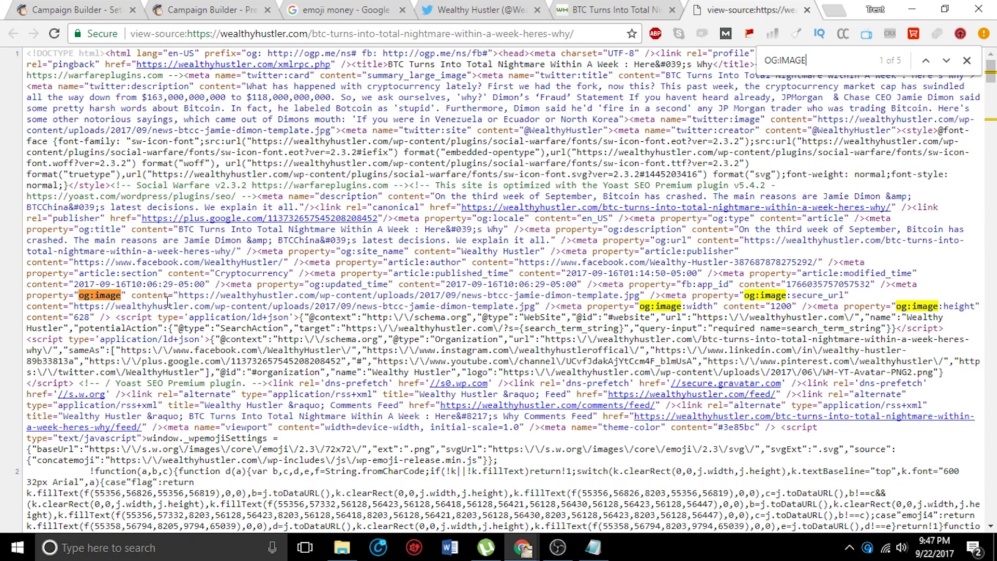
pyautogui.moveTo(177, 295); pyautogui.dragTo(643, 298)
# Examine the Wealthy Hustler Twitter timeline for an earlier breaking-news tweet with its image.
pyautogui.click(72, 9)
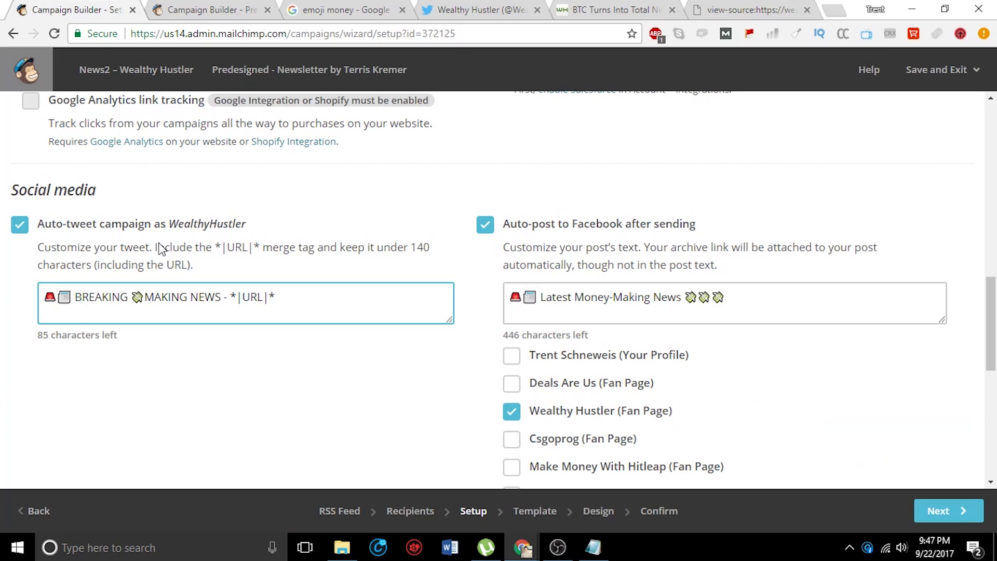
pyautogui.click(483, 10)
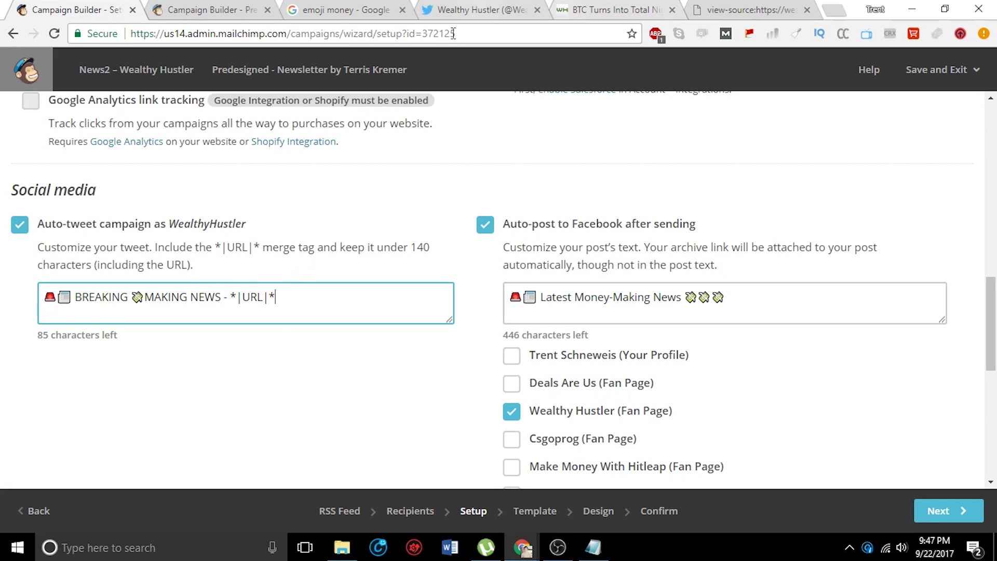
pyautogui.scroll(-20, 283, 388)
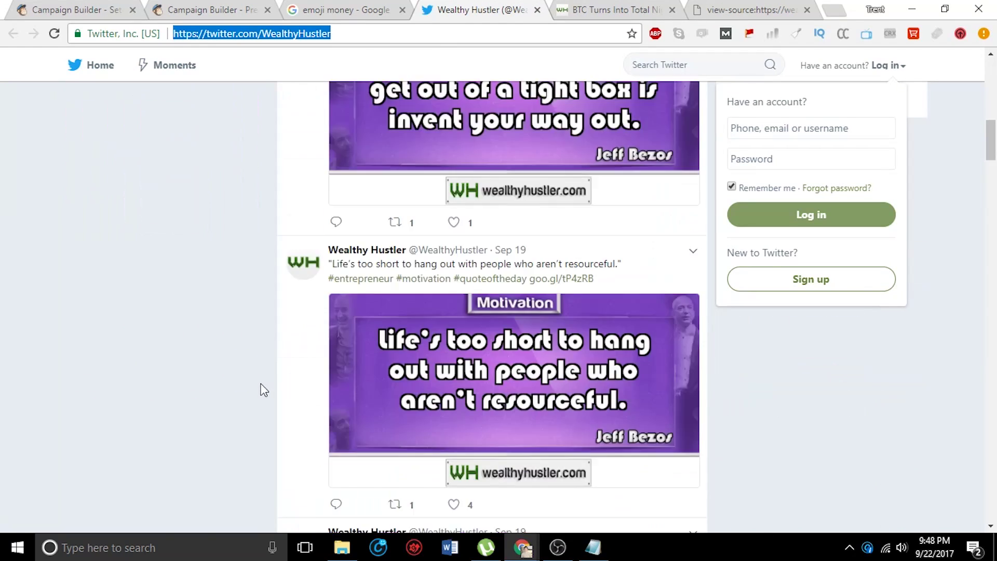
pyautogui.scroll(-8, 257, 385)
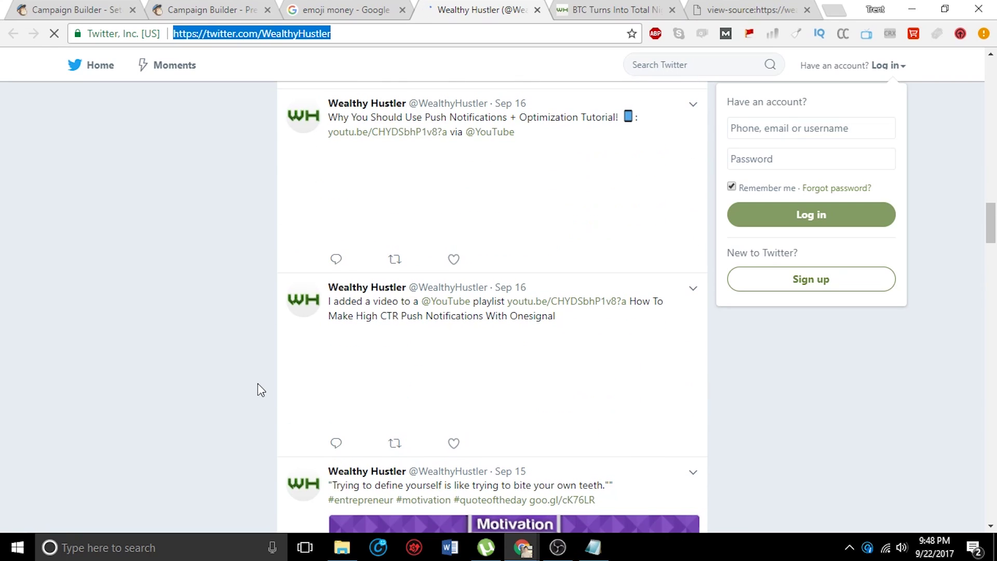
pyautogui.scroll(-15, 257, 394)
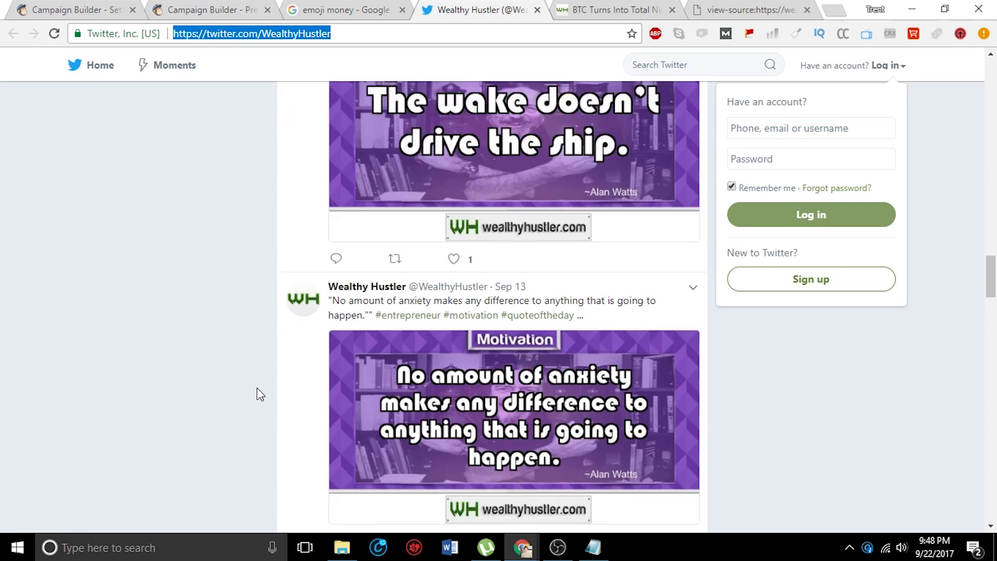
pyautogui.scroll(-10, 260, 394)
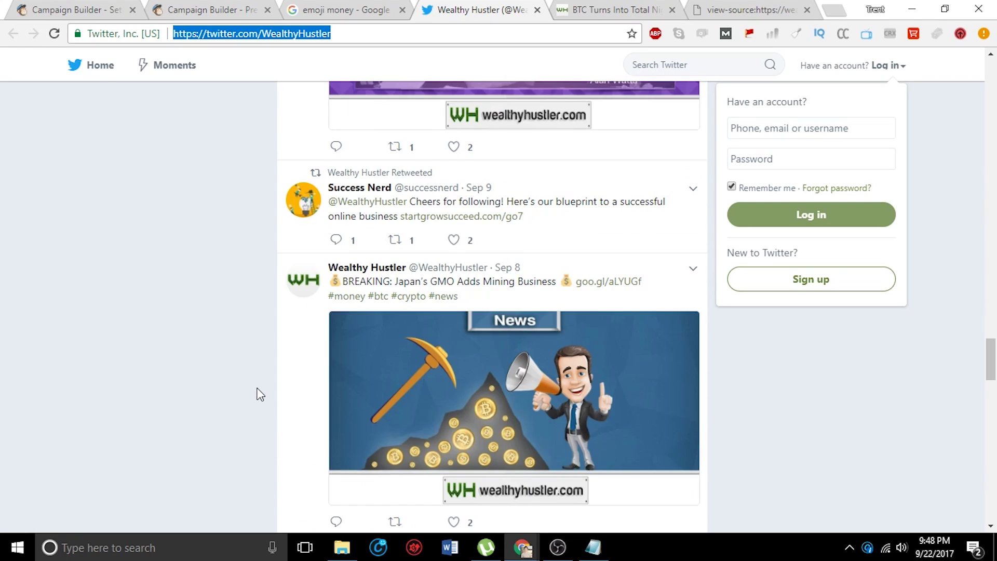
pyautogui.scroll(1, 668, 427)
pyautogui.scroll(-2, 470, 364)
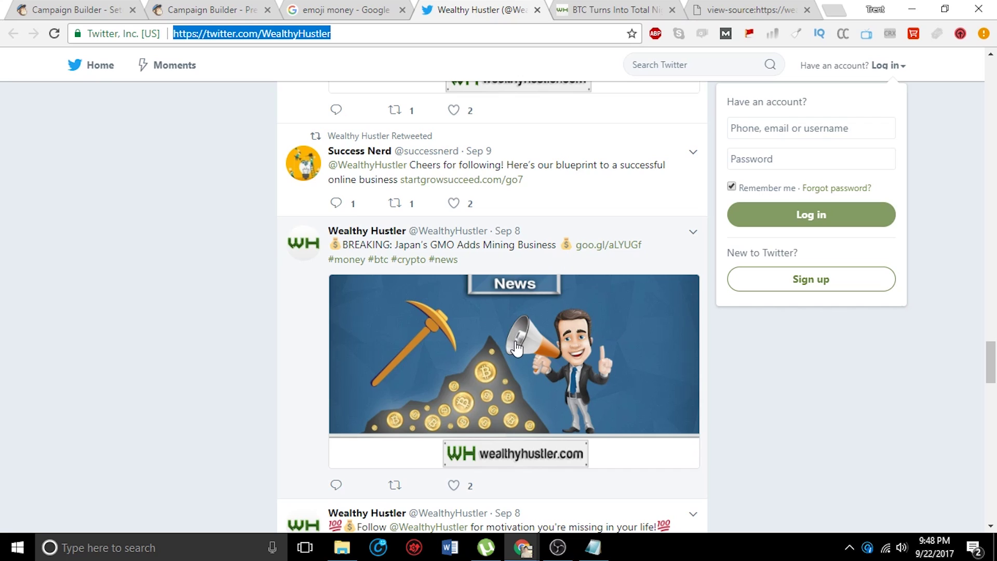
# Replace the campaign's Facebook auto-post text with a copy of the auto-tweet text.
pyautogui.click(54, 6)
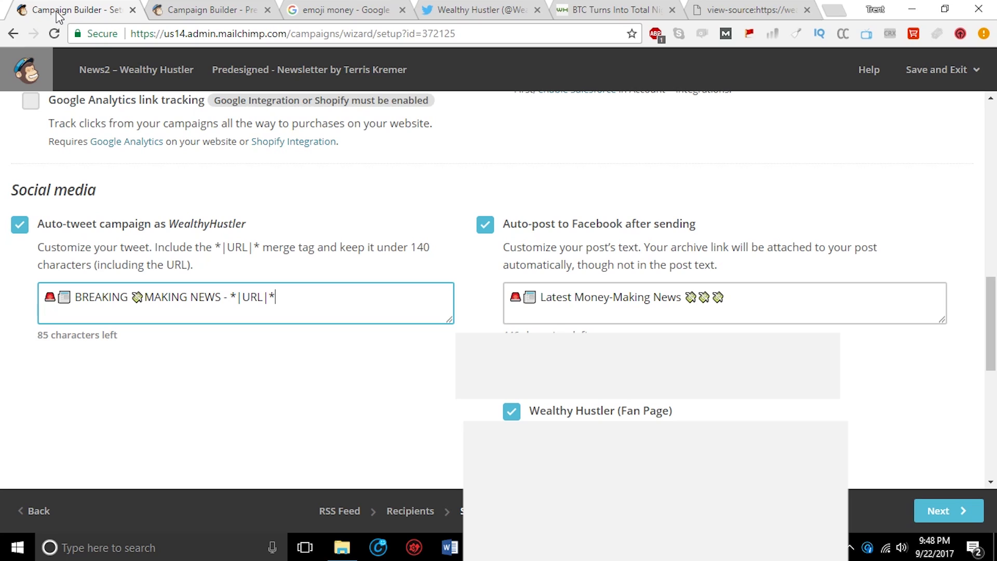
pyautogui.click(749, 300)
pyautogui.hotkey('ctrl', 'a')
pyautogui.click(344, 294)
pyautogui.hotkey('ctrl', 'a')
pyautogui.hotkey('ctrl', 'c')
pyautogui.click(880, 285)
pyautogui.hotkey('ctrl', 'a')
pyautogui.hotkey('ctrl', 'v')
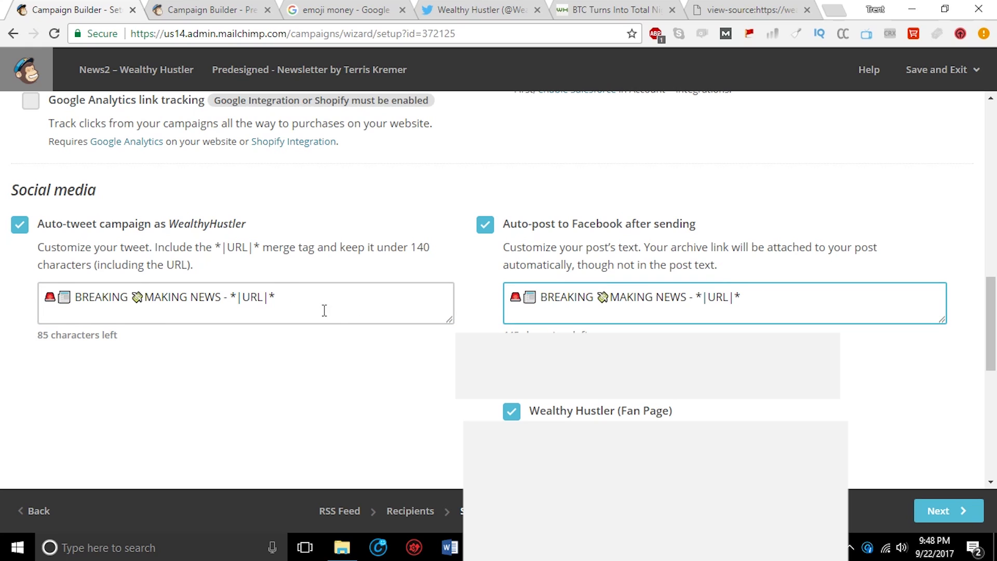
# Add blank lines below the Facebook auto-post text and enlarge its text box.
pyautogui.scroll(1, 493, 290)
pyautogui.scroll(-1, 493, 290)
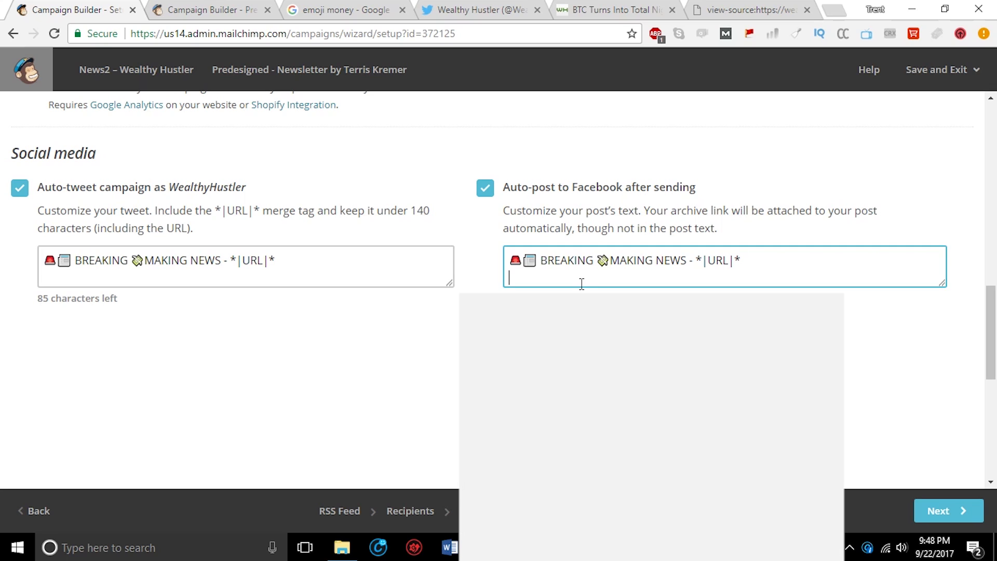
pyautogui.press('Return')
pyautogui.press('Return')
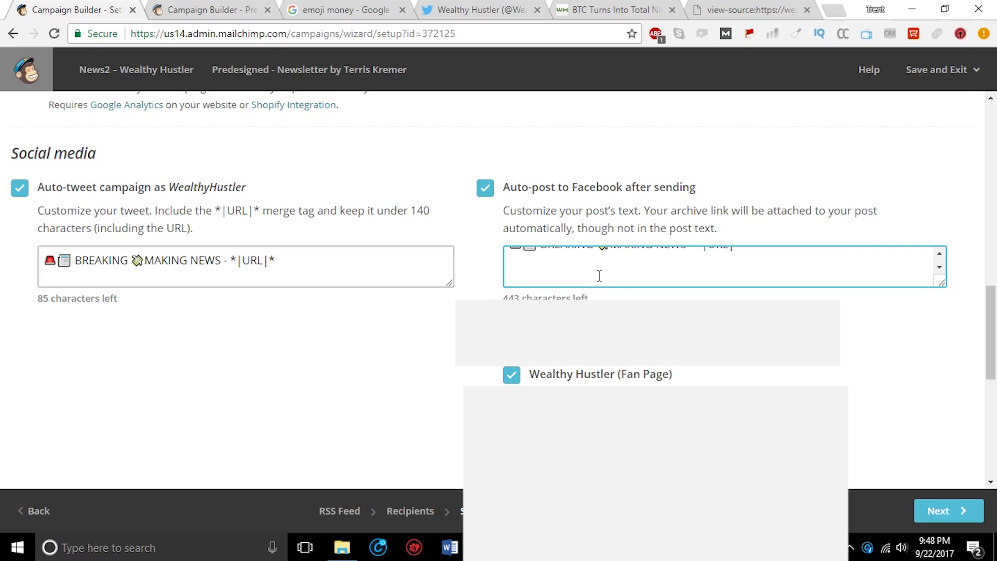
pyautogui.moveTo(942, 283); pyautogui.dragTo(955, 402)
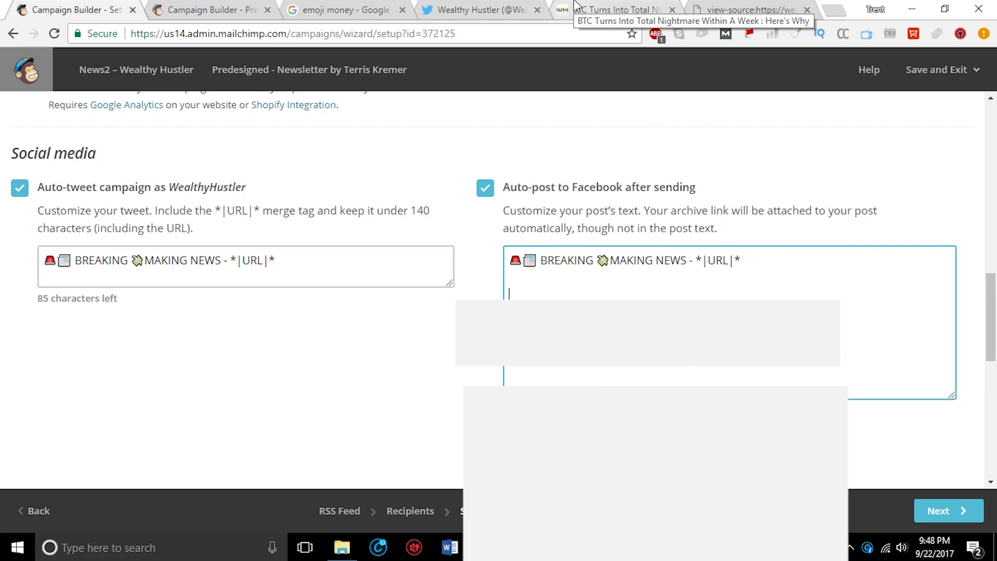
# Open the Wealthy Hustler Facebook page in the tab holding the emoji money search.
pyautogui.click(364, 10)
pyautogui.click(329, 34)
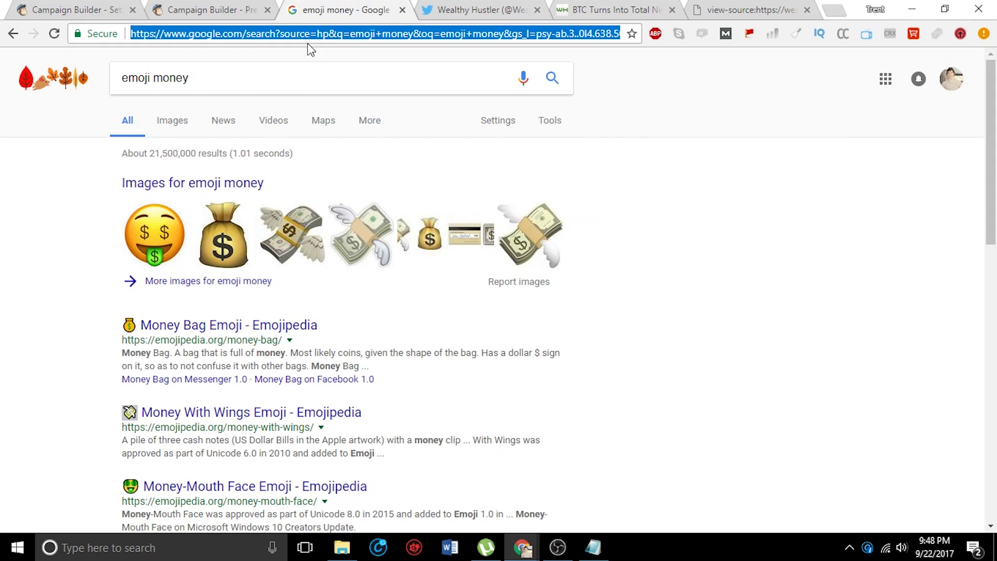
pyautogui.write('wea')
pyautogui.press('BackSpace')
pyautogui.press('BackSpace')
pyautogui.press('BackSpace')
pyautogui.press('BackSpace')
pyautogui.write('faceb')
pyautogui.press('Return')
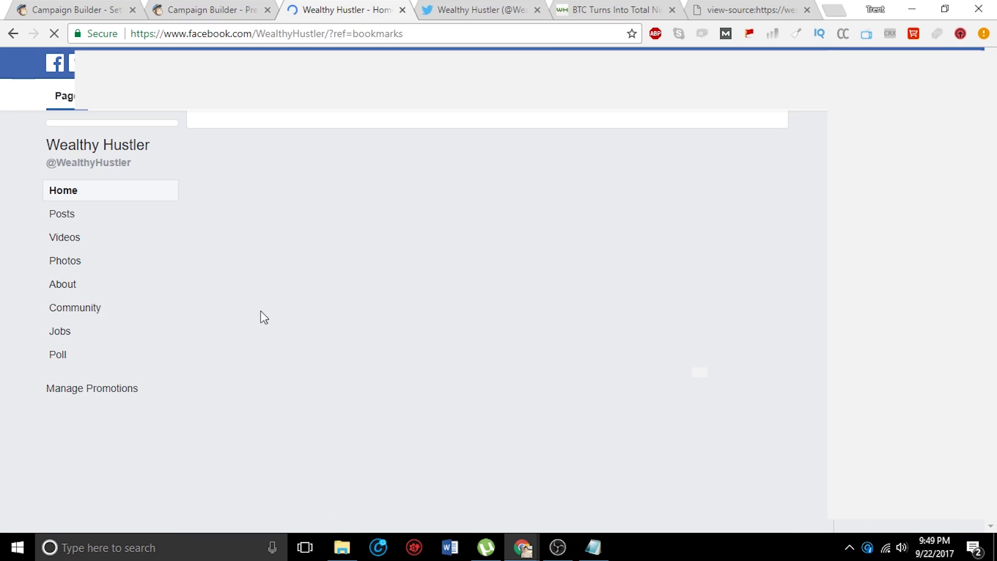
# Copy the closing promotional text from an earlier Facebook page post into the campaign's Facebook auto-post text and enlarge its box.
pyautogui.click(97, 349)
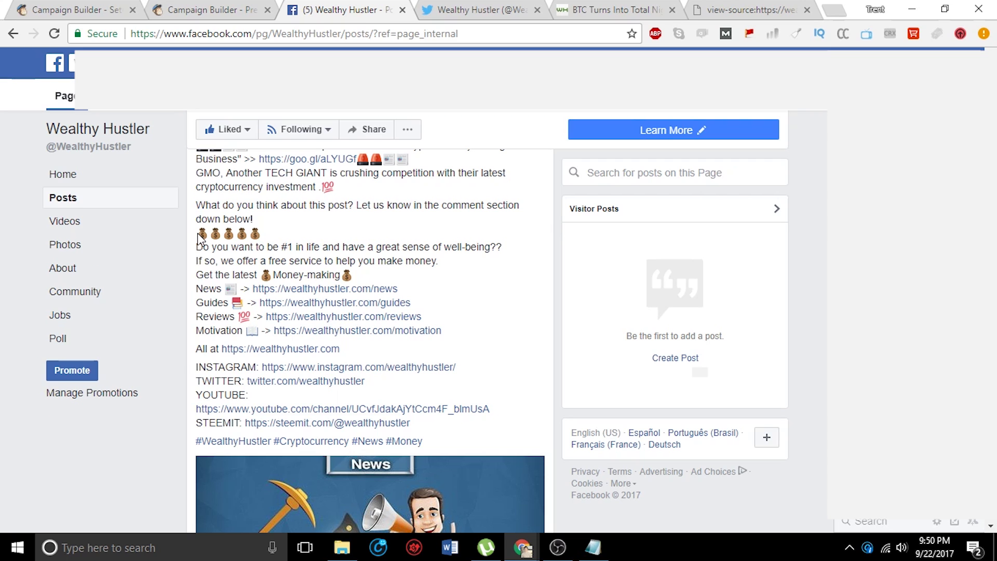
pyautogui.moveTo(426, 442); pyautogui.dragTo(195, 205)
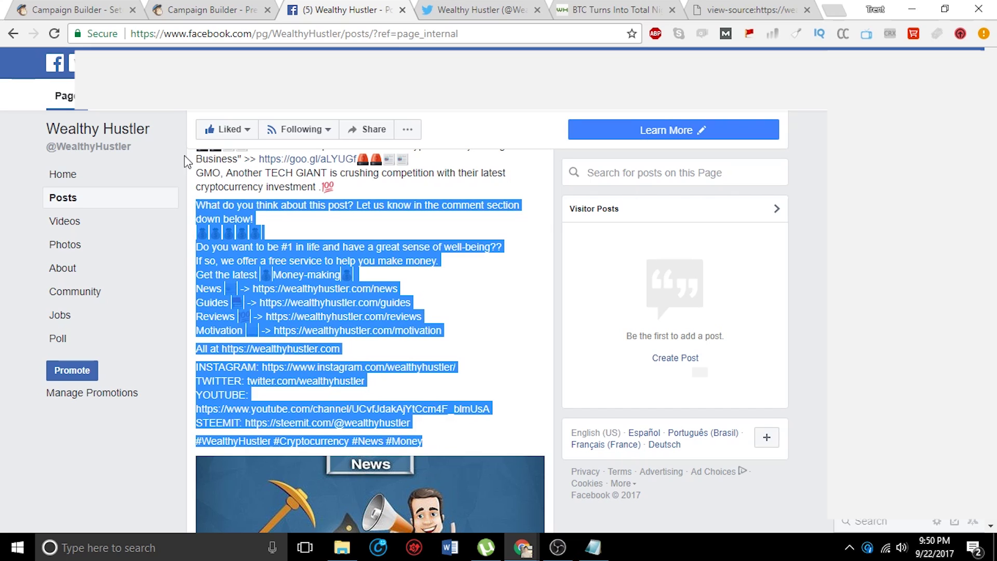
pyautogui.click(103, 8)
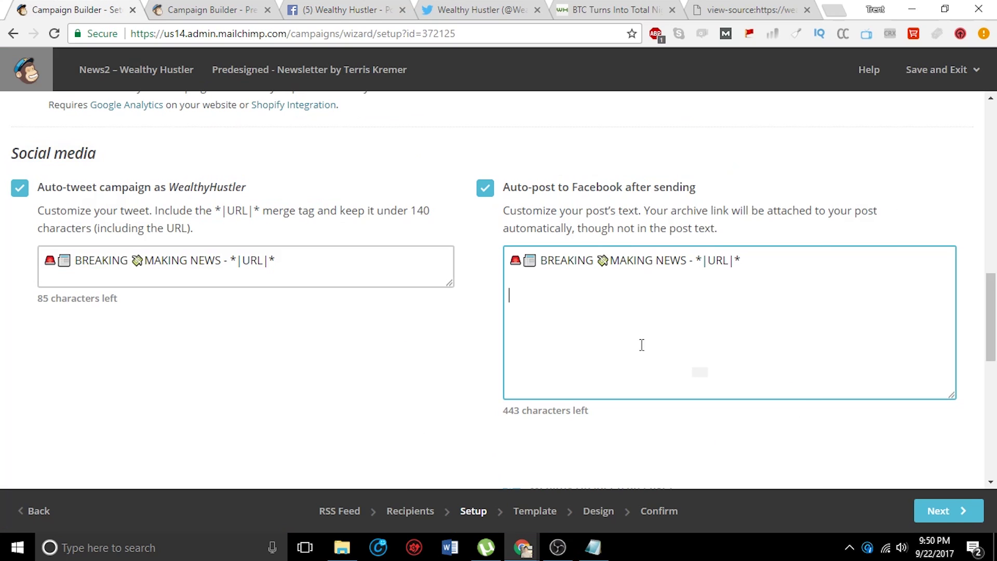
pyautogui.hotkey('ctrl', 'v')
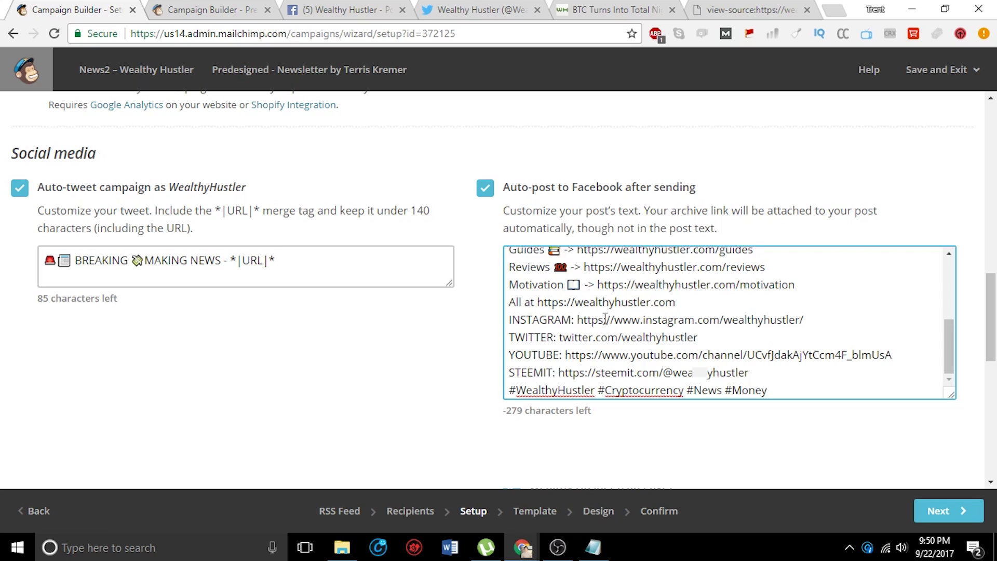
pyautogui.hotkey('ctrl', 'z')
pyautogui.hotkey('ctrl', 'y')
pyautogui.hotkey('ctrl', 'z')
pyautogui.hotkey('ctrl', 'y')
pyautogui.moveTo(954, 396); pyautogui.dragTo(962, 448)
# Delete the hashtag line at the end of the Facebook auto-post text.
pyautogui.moveTo(787, 424); pyautogui.dragTo(427, 359)
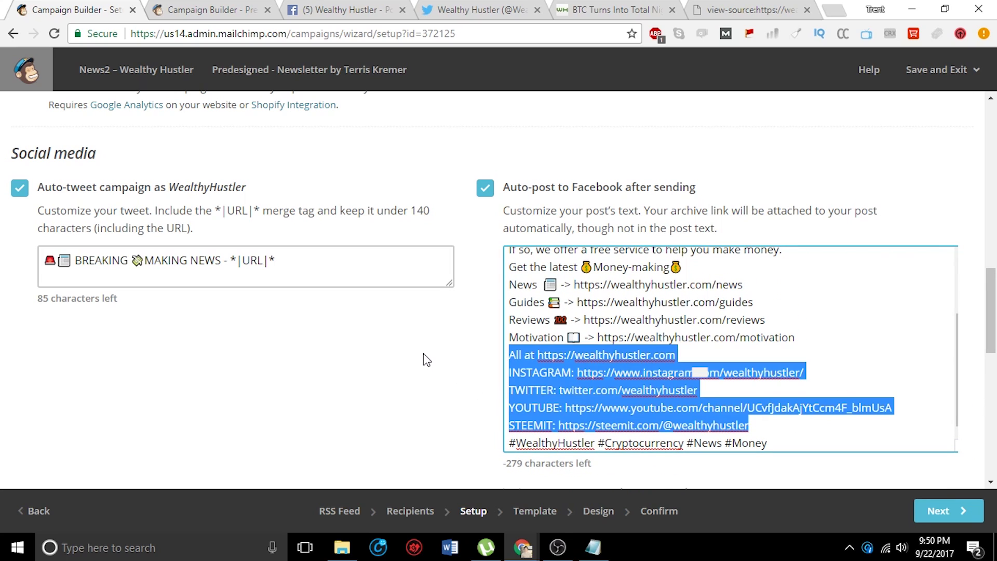
pyautogui.click(810, 441)
pyautogui.tripleClick(809, 437)
pyautogui.press('BackSpace')
pyautogui.press('BackSpace')
pyautogui.moveTo(804, 426); pyautogui.dragTo(758, 438)
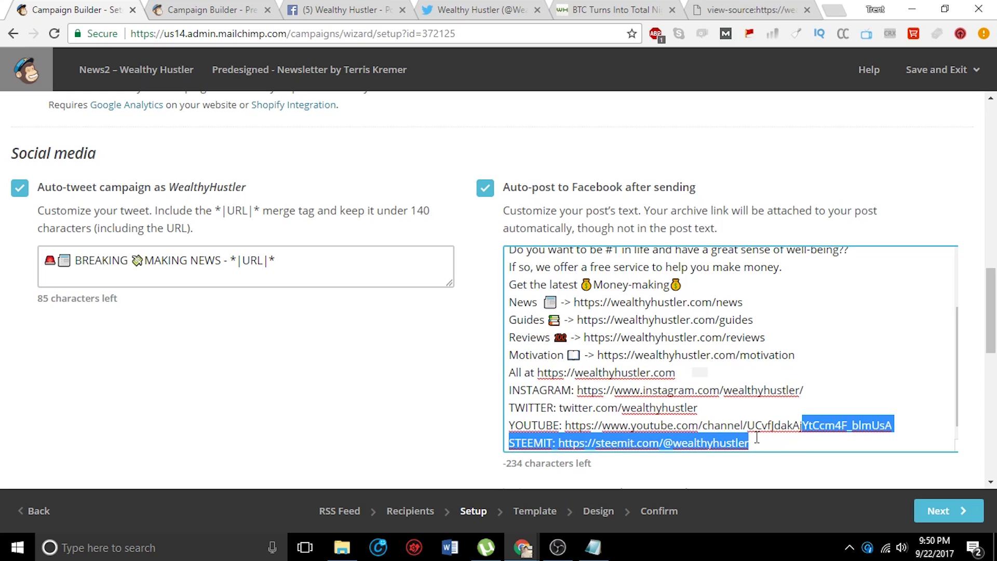
pyautogui.click(802, 446)
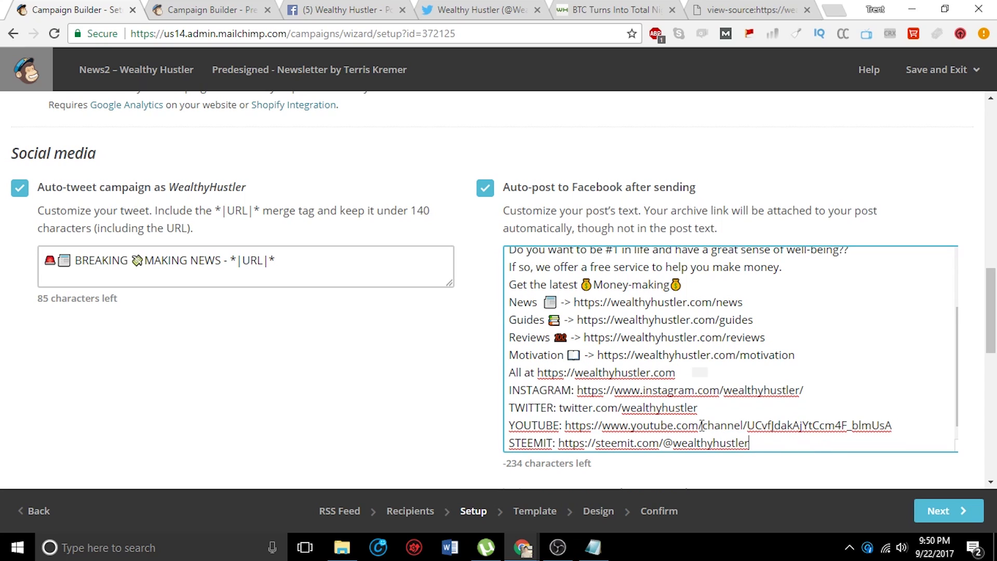
pyautogui.moveTo(595, 463); pyautogui.dragTo(504, 463)
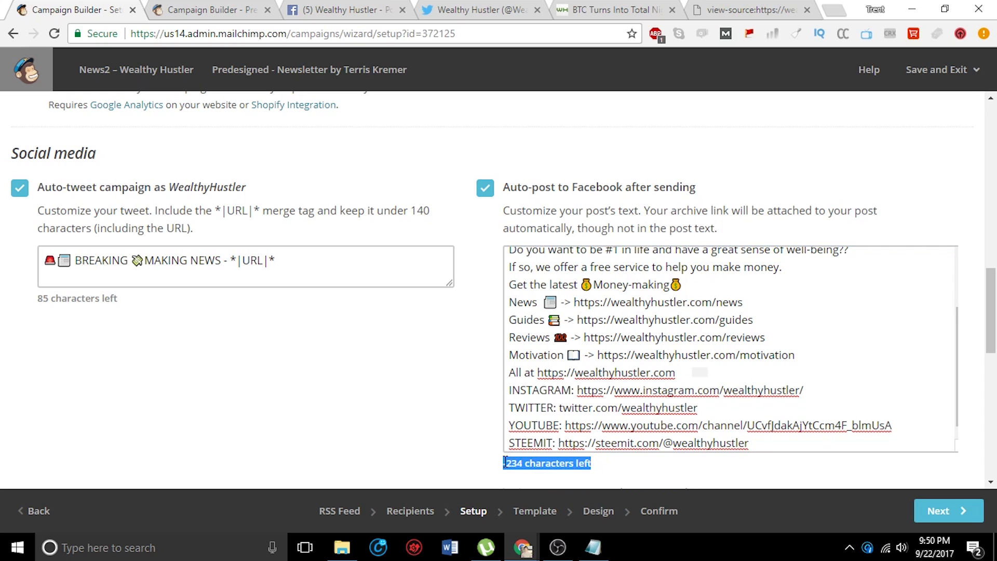
pyautogui.click(786, 436)
pyautogui.moveTo(785, 443); pyautogui.dragTo(487, 378)
pyautogui.press('BackSpace')
pyautogui.press('BackSpace')
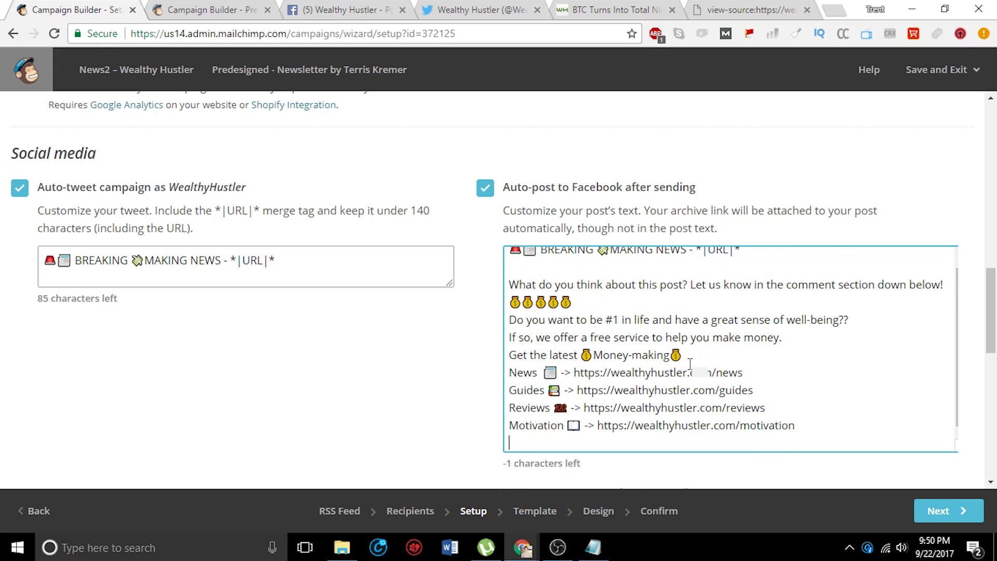
pyautogui.scroll(-1, 636, 328)
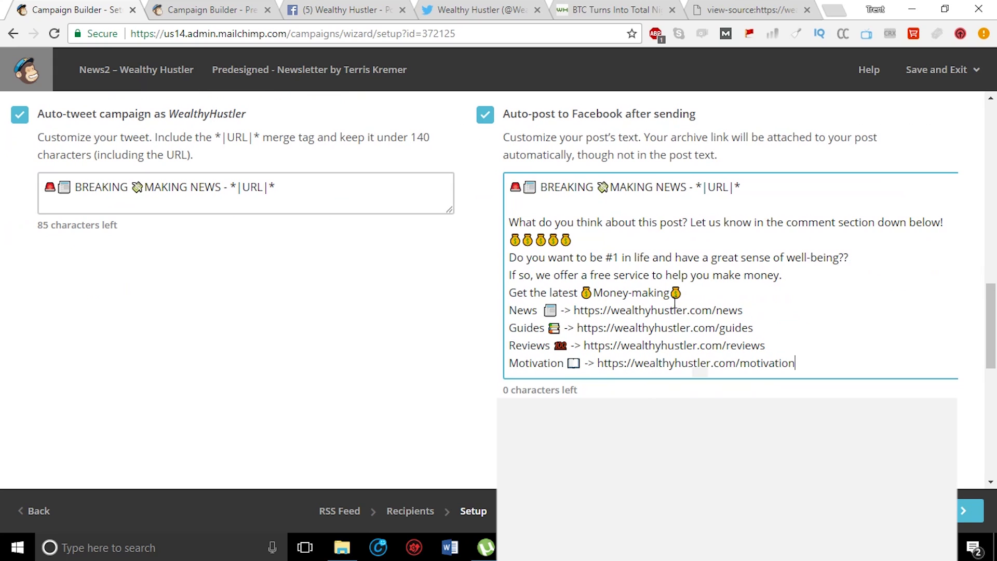
pyautogui.scroll(1, 674, 301)
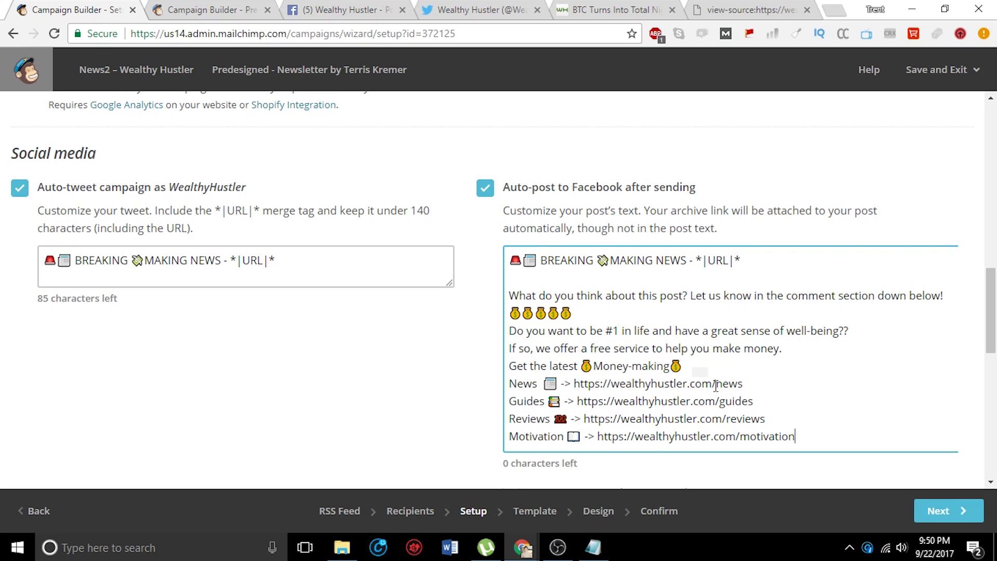
# Remove the line "If so, we offer a free service to help you make money." from the Facebook auto-post text.
pyautogui.moveTo(696, 258)
pyautogui.mouseDown()
pyautogui.moveTo(747, 260)
pyautogui.moveTo(702, 261)
pyautogui.mouseUp()
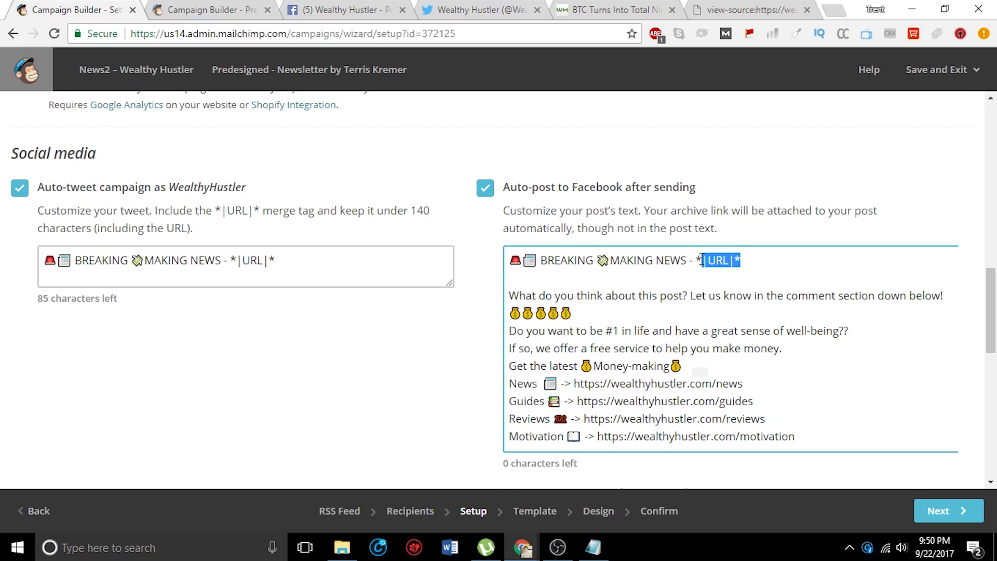
pyautogui.click(756, 262)
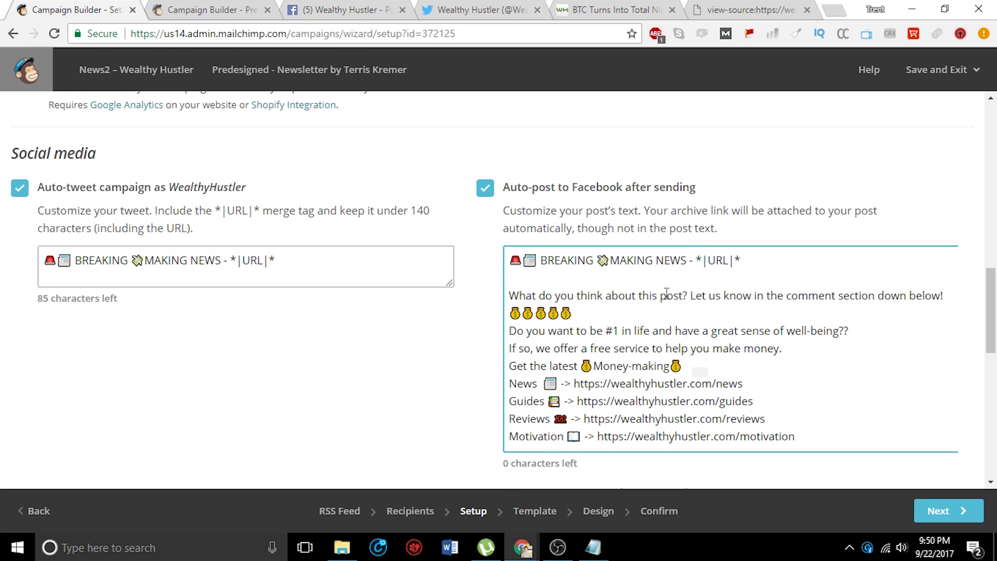
pyautogui.moveTo(785, 347); pyautogui.dragTo(486, 352)
pyautogui.press('BackSpace')
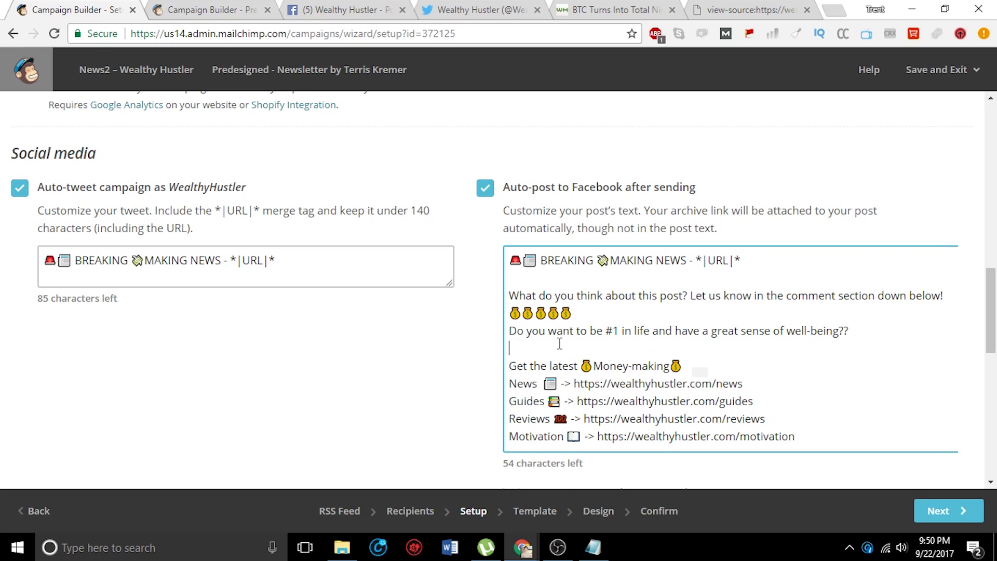
pyautogui.press('BackSpace')
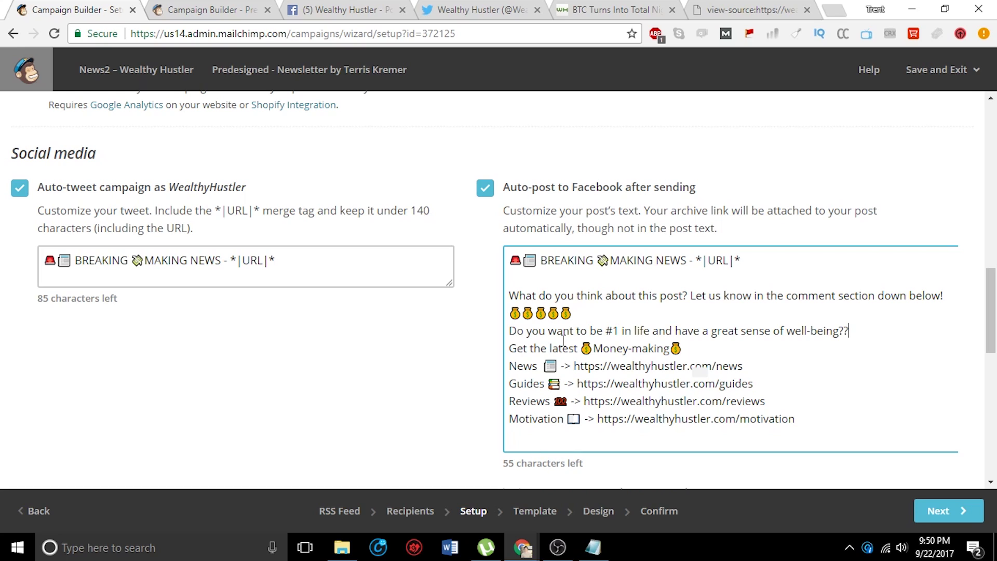
# Delete the row of money-bag emojis and the blank line below the headline in the Facebook auto-post text.
pyautogui.moveTo(589, 315); pyautogui.dragTo(505, 317)
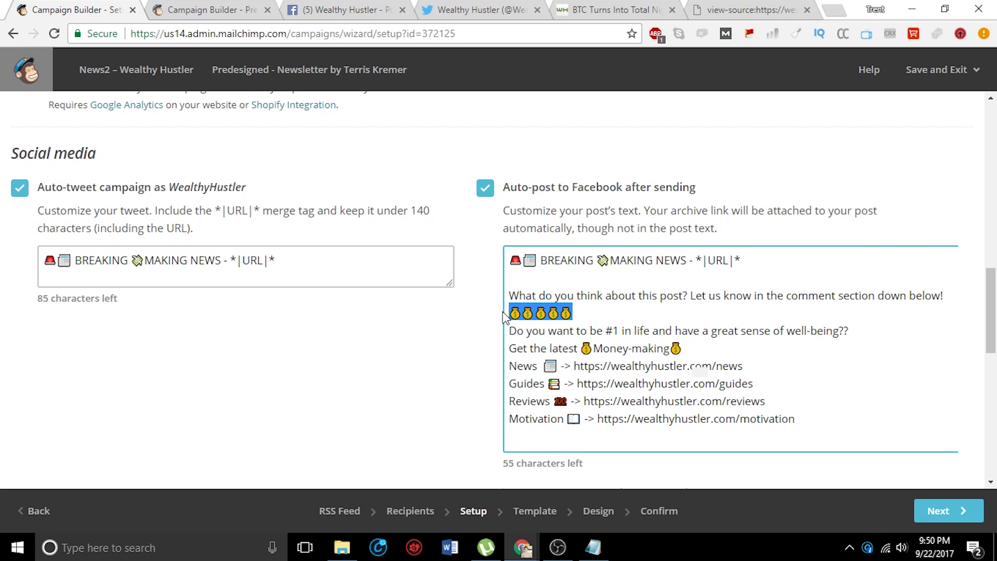
pyautogui.press('BackSpace')
pyautogui.press('BackSpace')
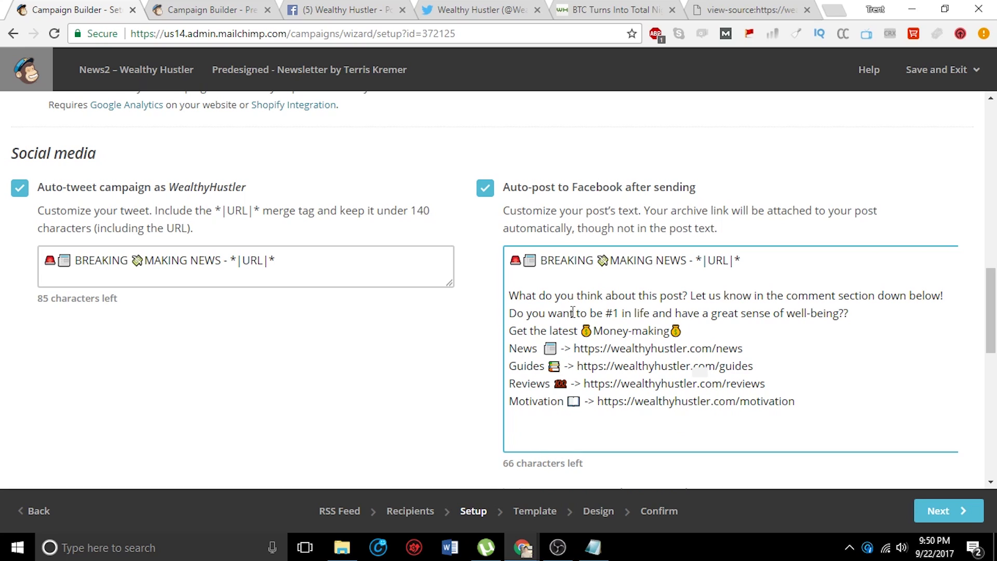
pyautogui.click(554, 277)
pyautogui.press('BackSpace')
pyautogui.click(675, 406)
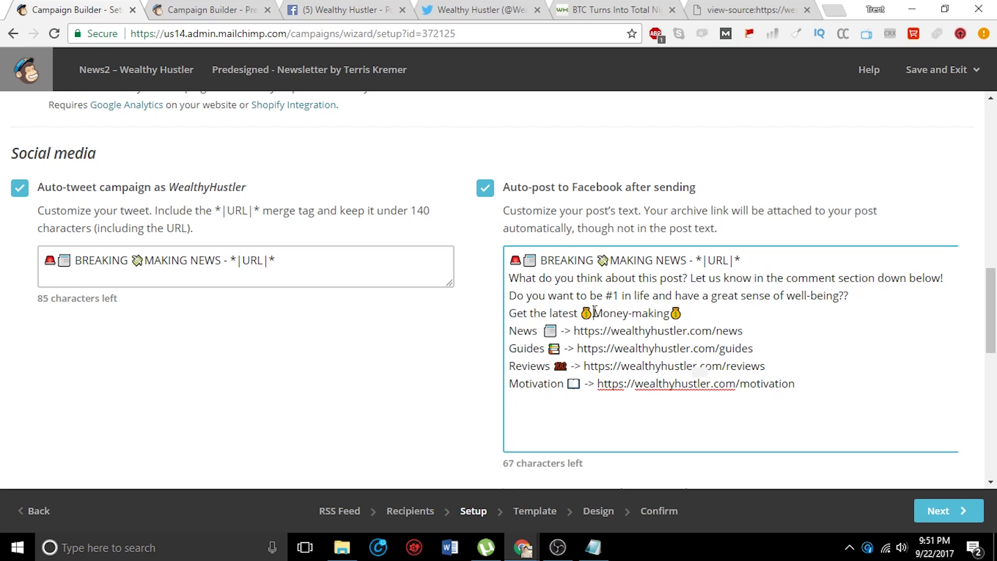
# Replace "and" with "&" in the well-being question and remove the money-bag emojis around "Money-making" in the Facebook text.
pyautogui.doubleClick(659, 296)
pyautogui.write('&')
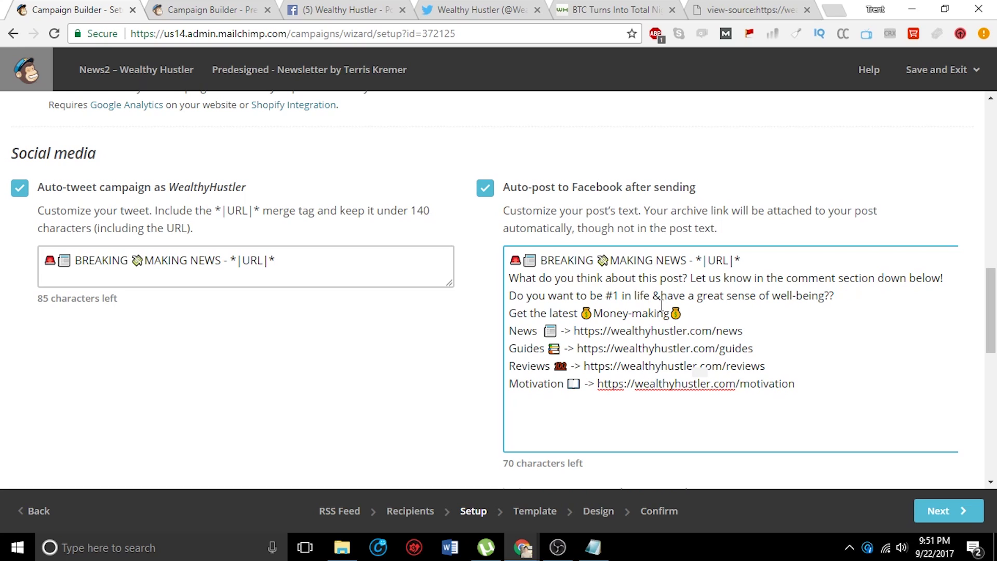
pyautogui.doubleClick(675, 314)
pyautogui.press('BackSpace')
pyautogui.doubleClick(586, 313)
pyautogui.press('BackSpace')
# End the "Get the latest Money-making" line with a colon and proceed to the campaign's template selection.
pyautogui.click(607, 259)
pyautogui.doubleClick(604, 259)
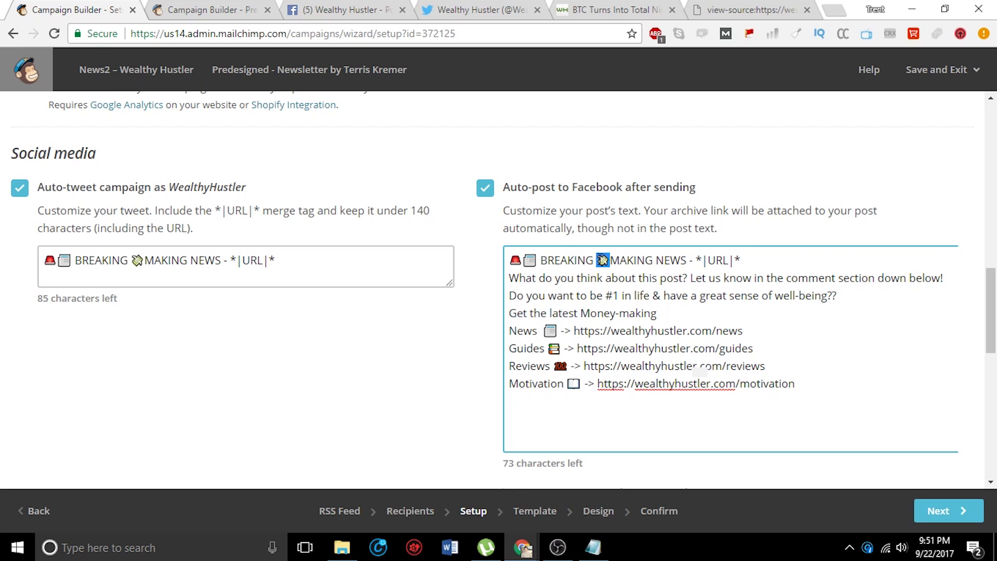
pyautogui.click(693, 327)
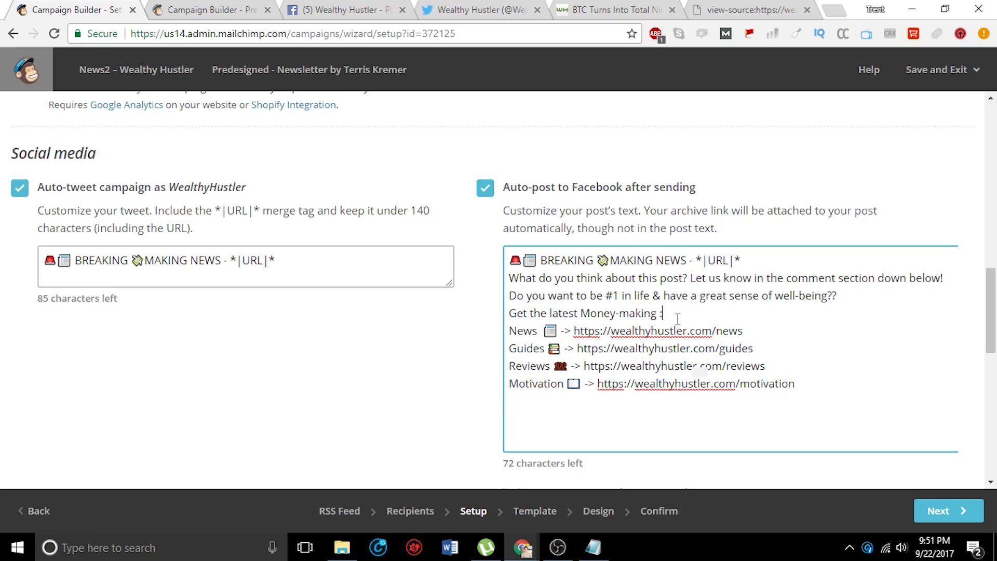
pyautogui.scroll(-3, 691, 307)
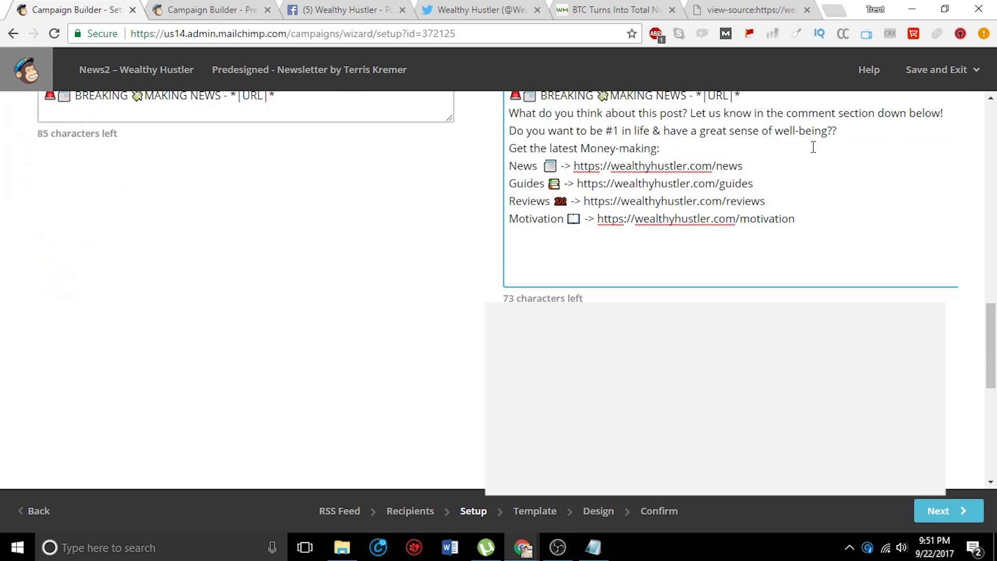
pyautogui.scroll(1, 715, 294)
pyautogui.moveTo(763, 168); pyautogui.dragTo(505, 166)
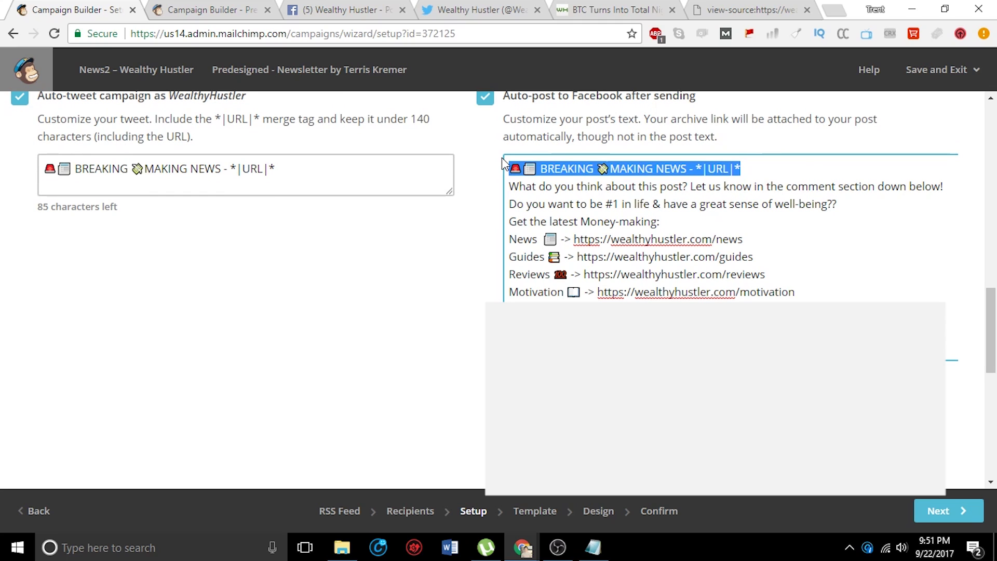
pyautogui.click(935, 512)
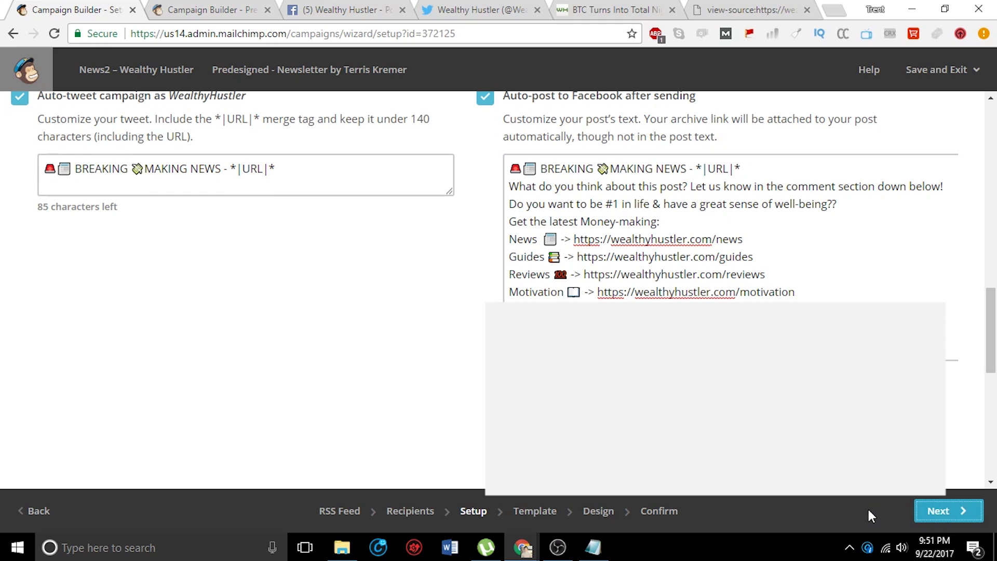
pyautogui.click(938, 510)
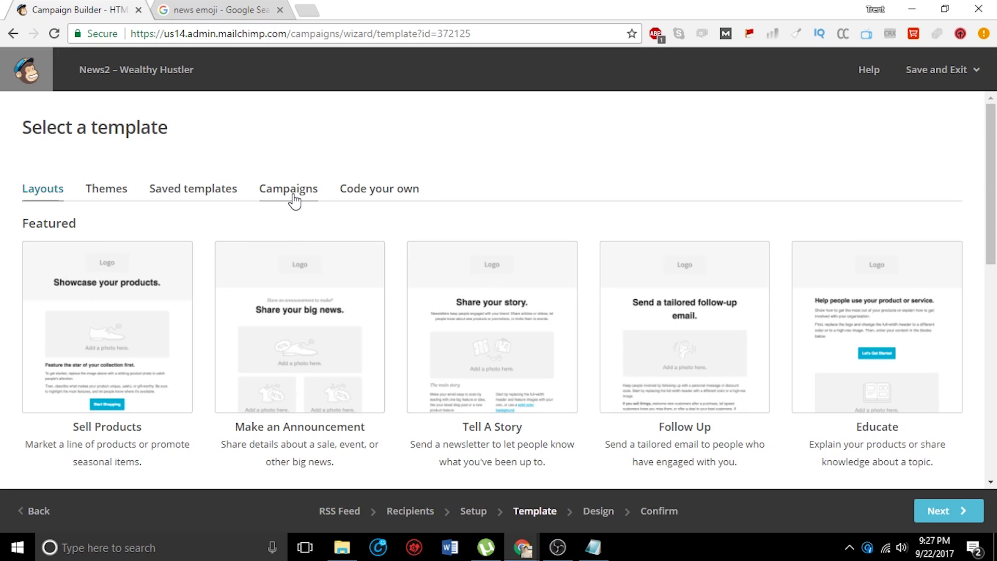
# Search the saved templates for "news".
pyautogui.click(217, 193)
pyautogui.click(376, 226)
pyautogui.write('news')
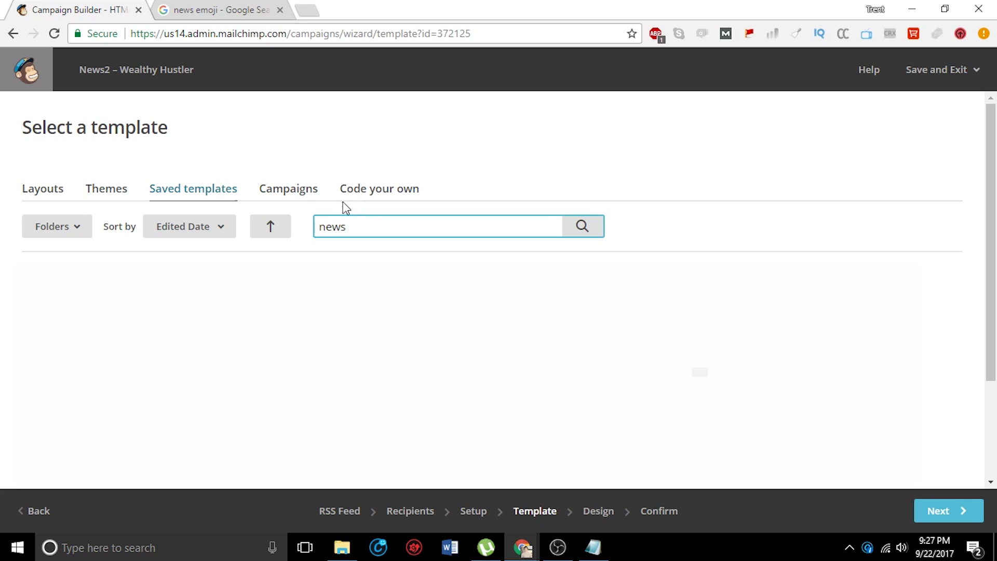
pyautogui.click(288, 188)
# Search the template themes for "news" and choose the Newsletter theme for the campaign.
pyautogui.click(106, 188)
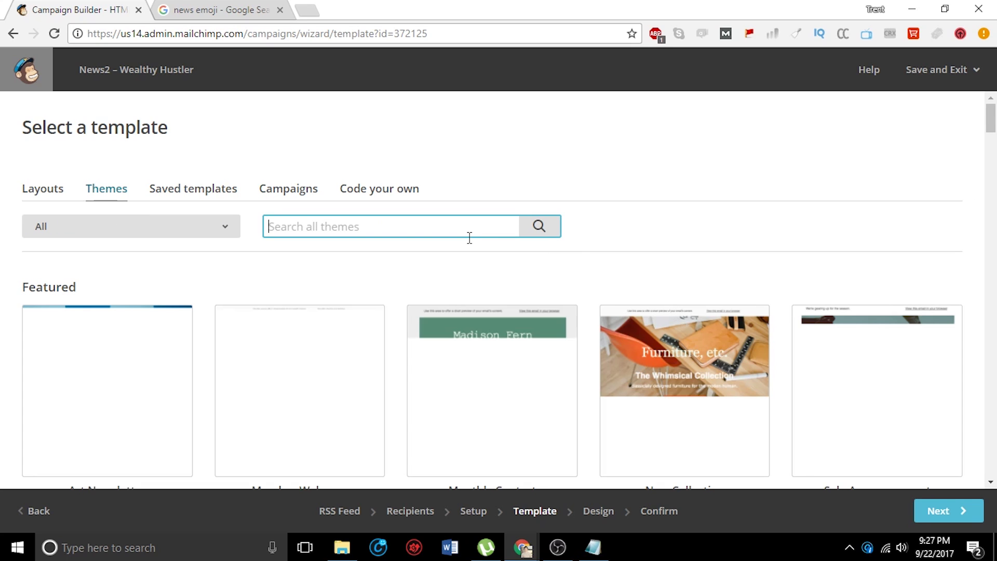
pyautogui.write('news')
pyautogui.press('Return')
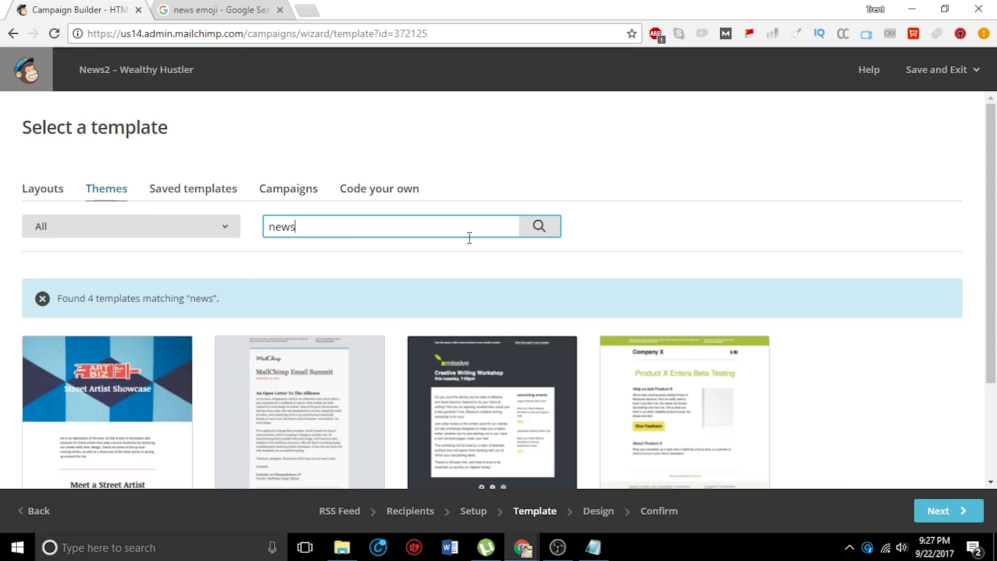
pyautogui.scroll(-3, 363, 305)
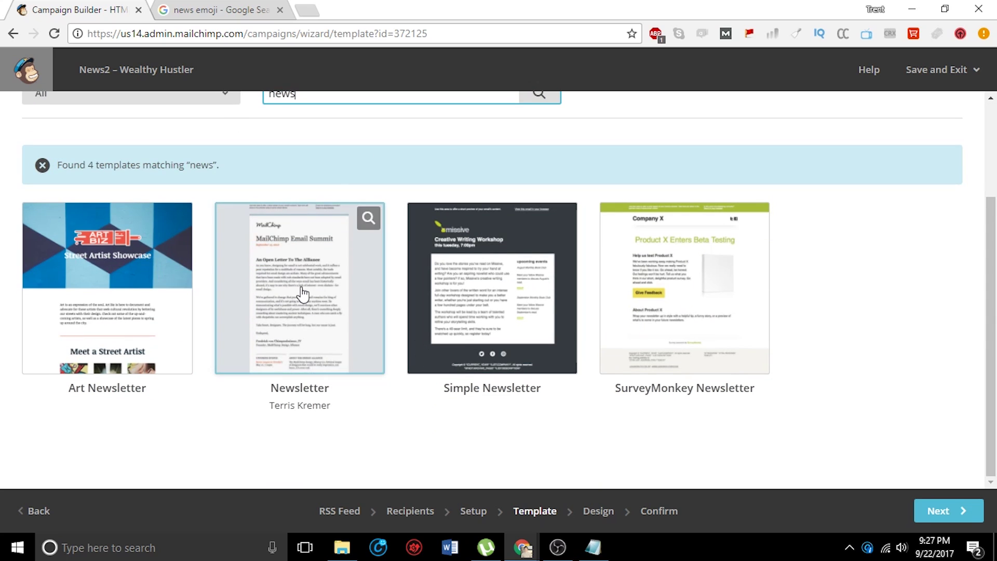
pyautogui.click(341, 311)
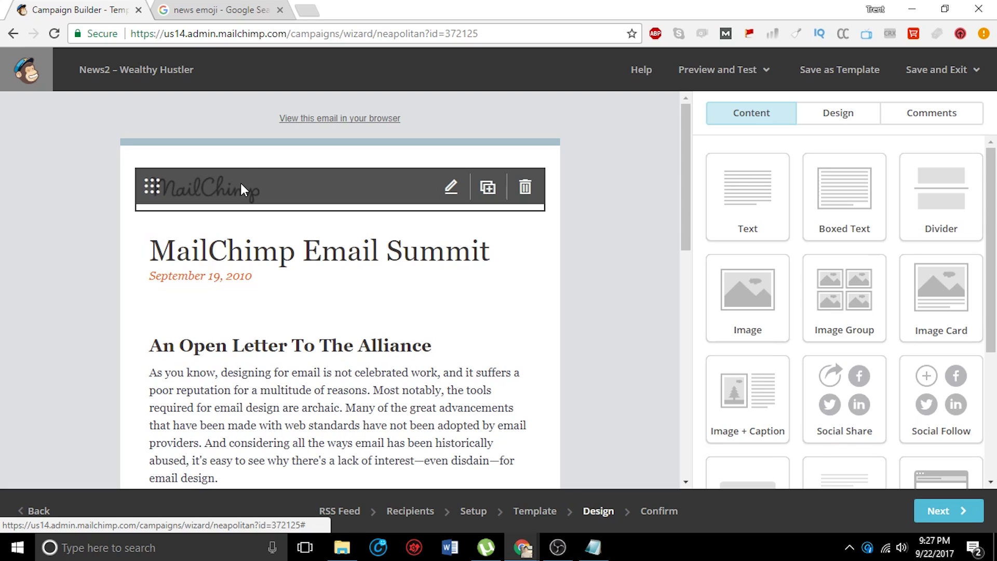
# Replace the MailChimp logo in the email header with the WH logo image WH YT Avatar PNG2.png.
pyautogui.click(451, 197)
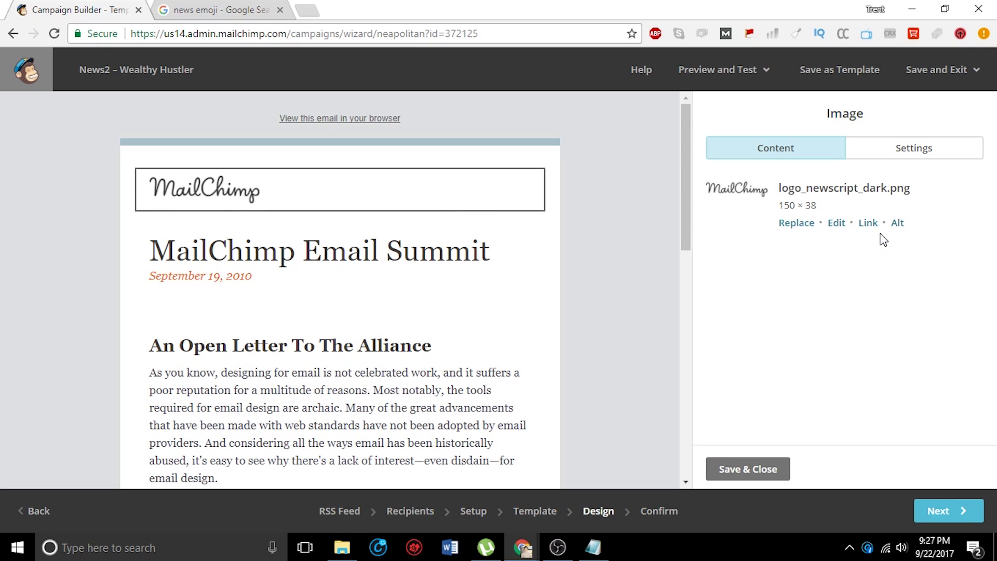
pyautogui.click(806, 228)
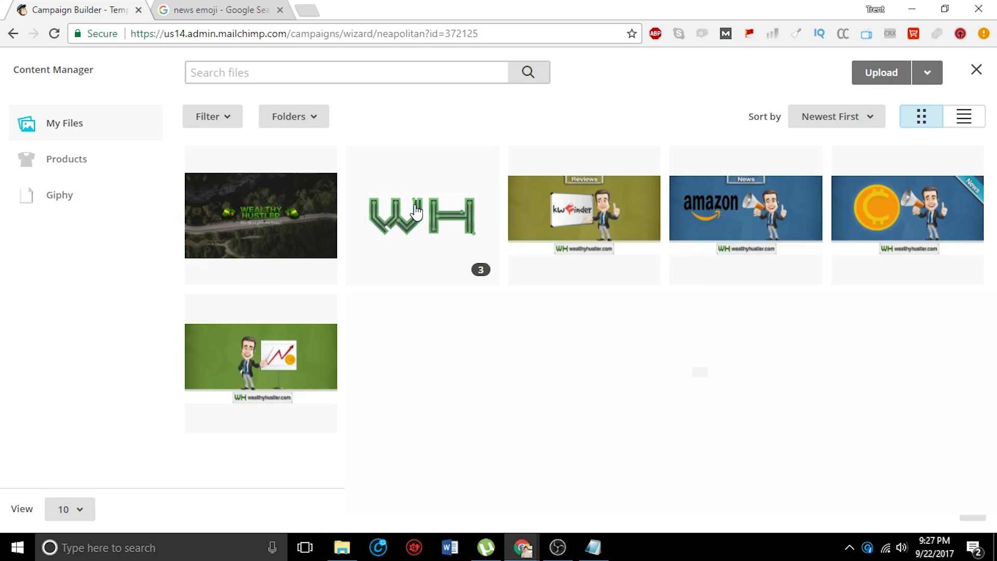
pyautogui.click(416, 211)
pyautogui.click(917, 75)
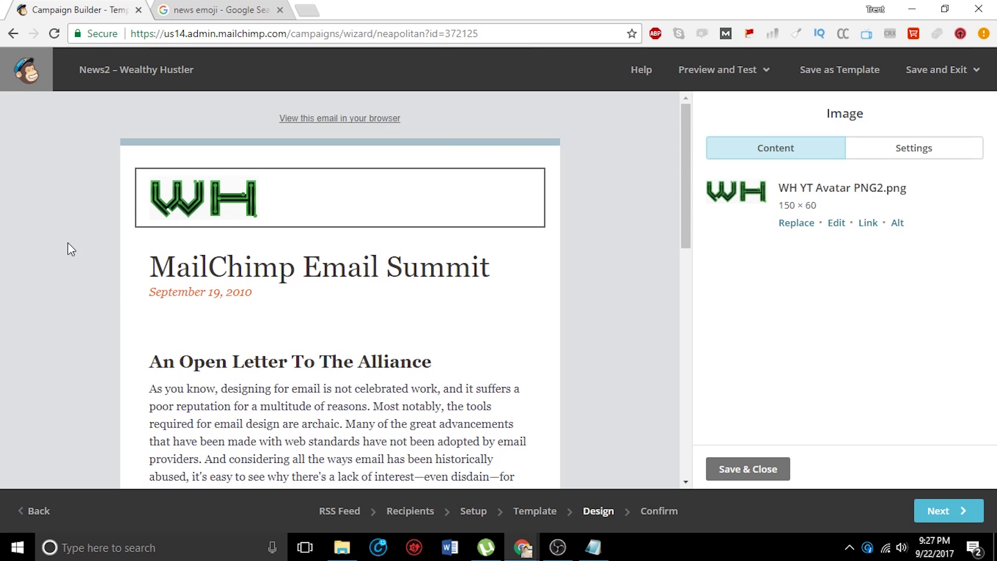
pyautogui.moveTo(247, 223)
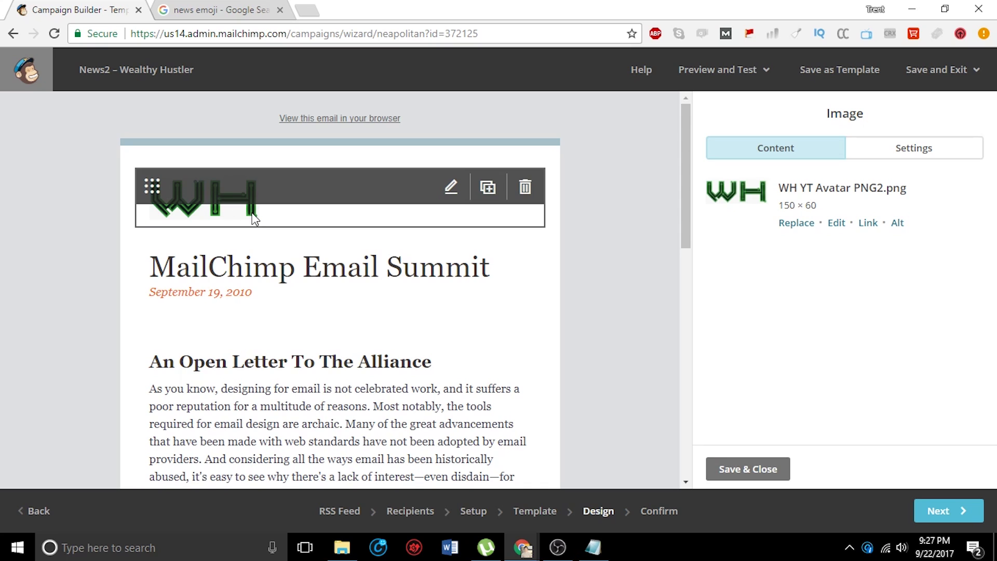
pyautogui.scroll(-1, 253, 219)
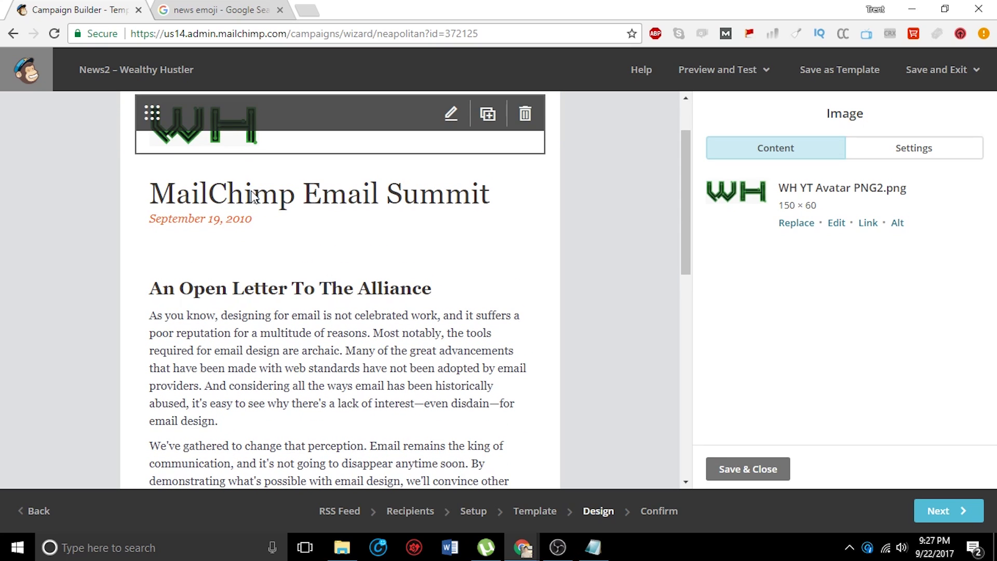
# Retitle the heading block below the logo "In This Weeks News.." and delete its September 19, 2010 date line.
pyautogui.moveTo(253, 200)
pyautogui.click(450, 188)
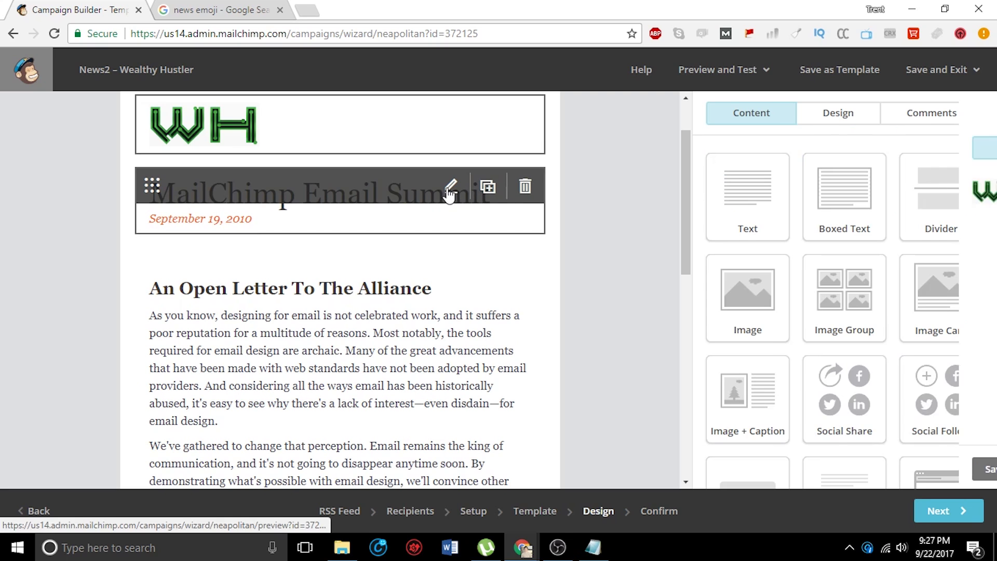
pyautogui.scroll(1, 584, 307)
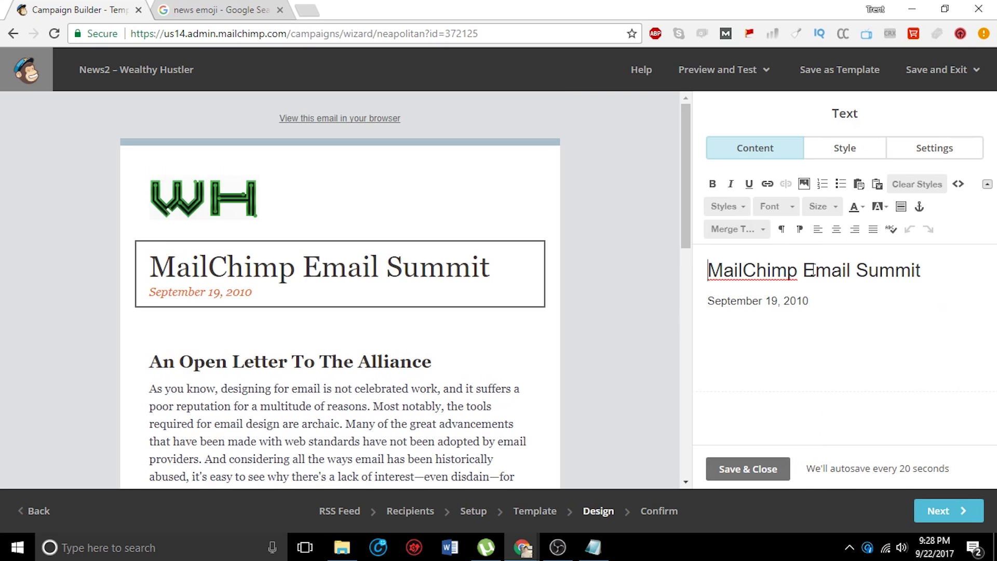
pyautogui.moveTo(935, 270); pyautogui.dragTo(535, 270)
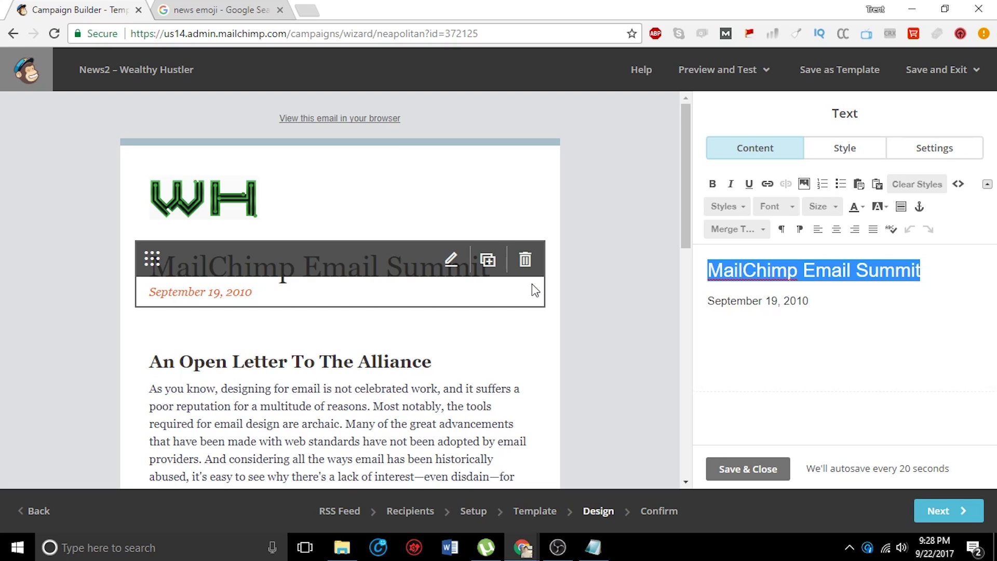
pyautogui.press('BackSpace')
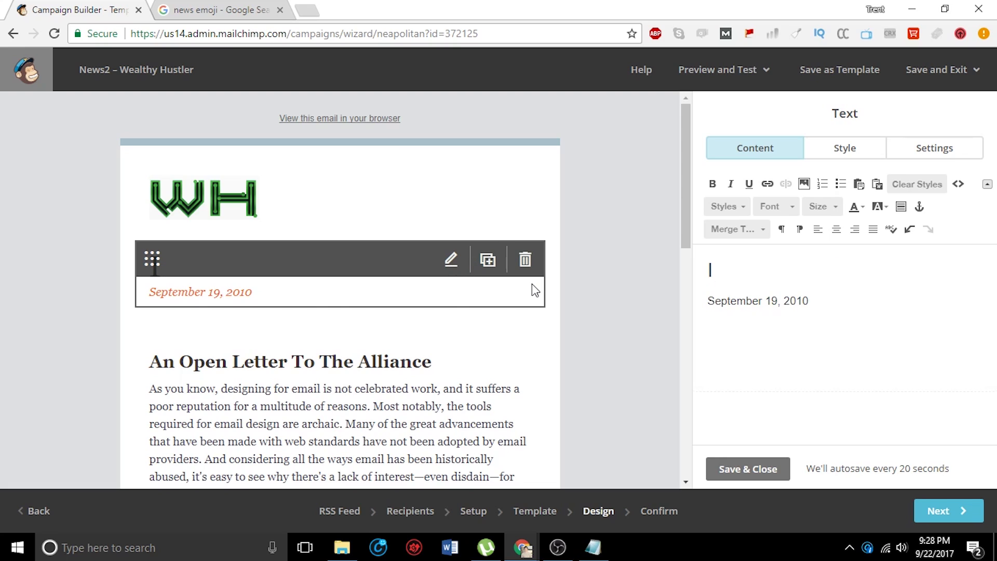
pyautogui.write('In Today')
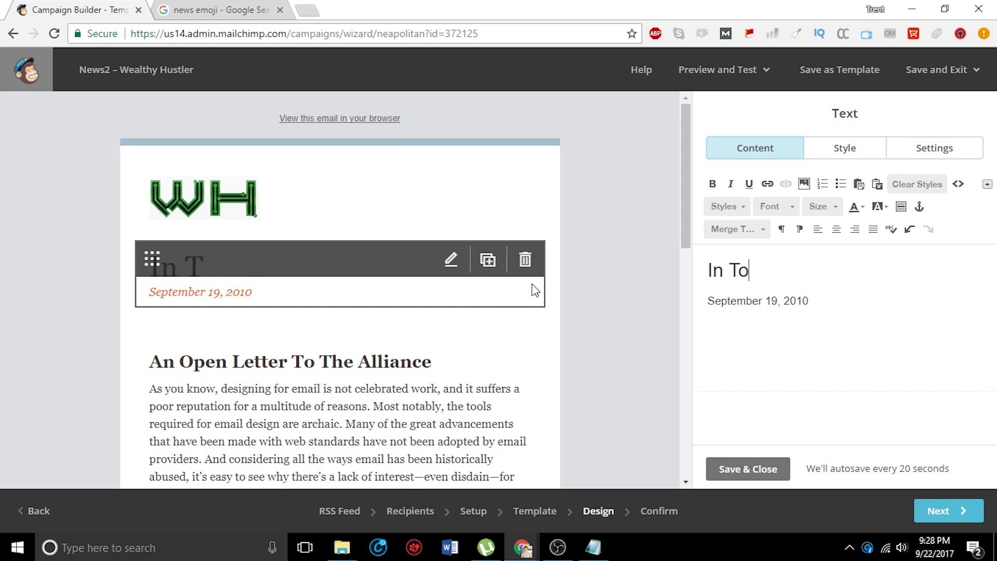
pyautogui.press('BackSpace')
pyautogui.press('BackSpace')
pyautogui.press('BackSpace')
pyautogui.press('BackSpace')
pyautogui.press('BackSpace')
pyautogui.write('This Weeks News..')
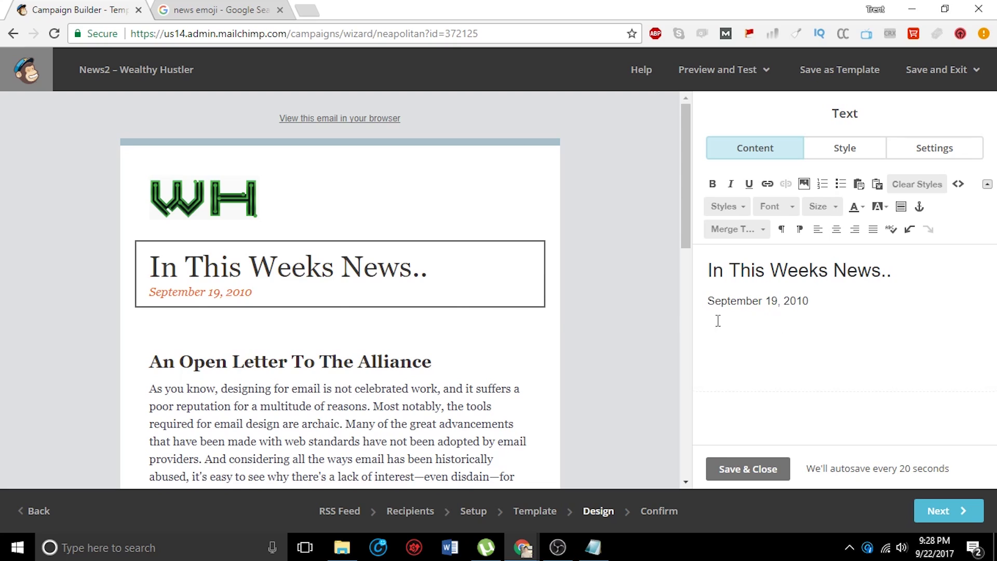
pyautogui.tripleClick(802, 302)
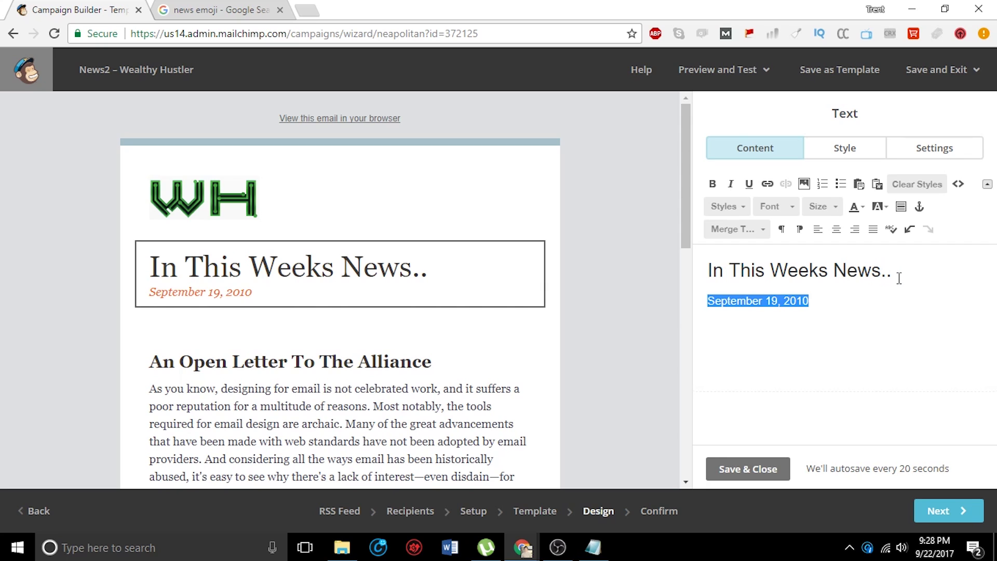
pyautogui.press('BackSpace')
# Delete the "An Open Letter To The Alliance" text block from the newsletter body.
pyautogui.scroll(-3, 625, 370)
pyautogui.scroll(2, 623, 372)
pyautogui.scroll(1, 622, 372)
pyautogui.moveTo(456, 314)
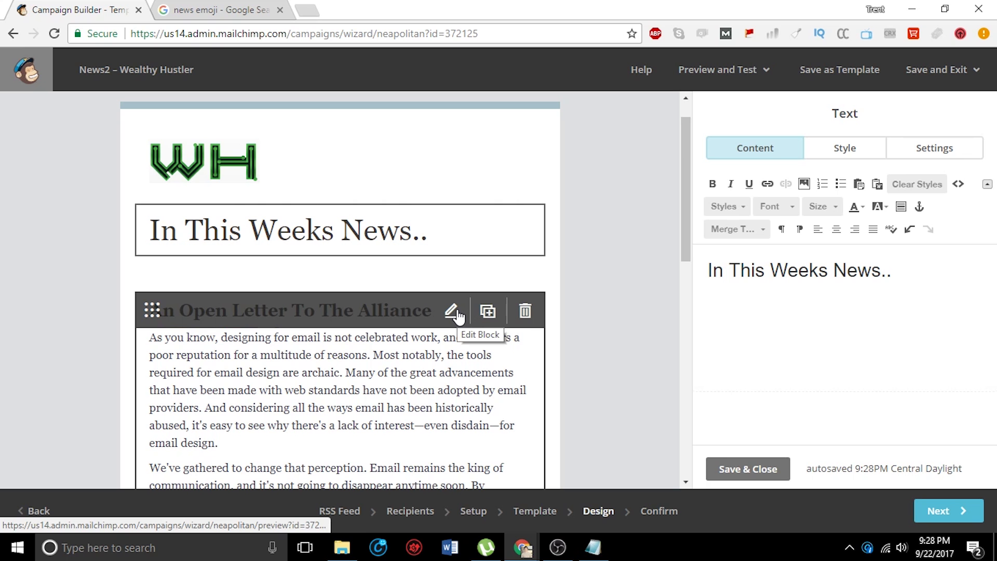
pyautogui.click(457, 313)
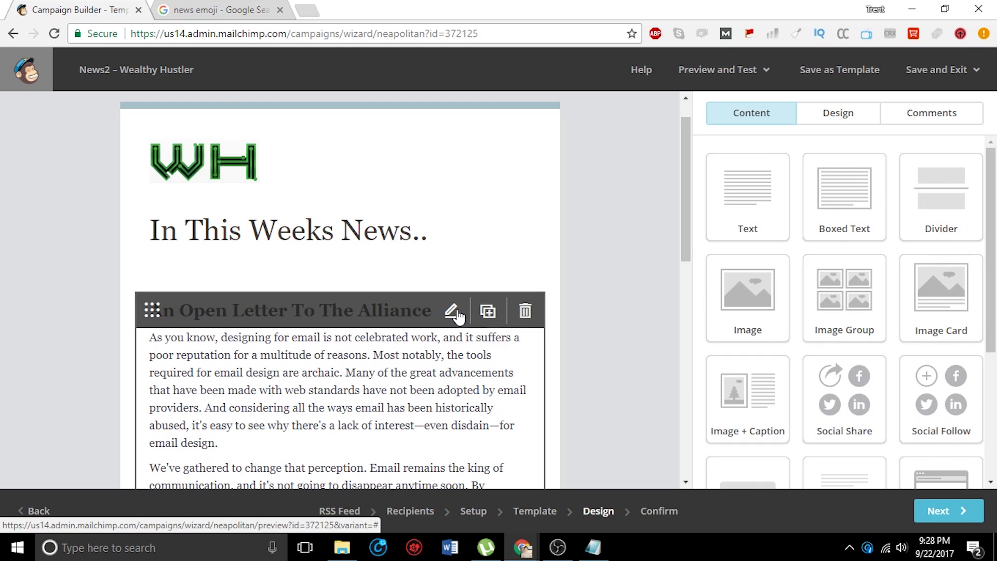
pyautogui.scroll(-3, 372, 318)
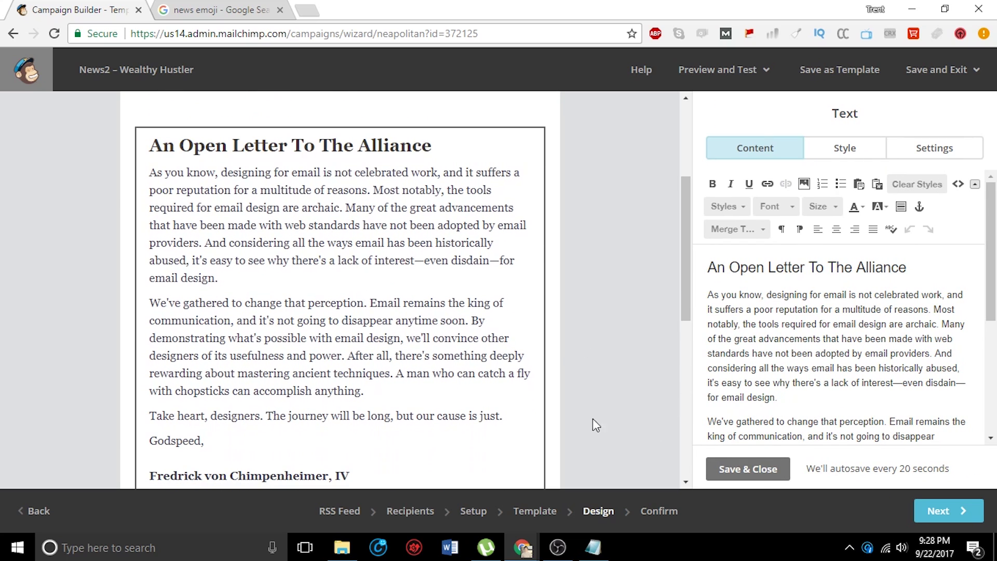
pyautogui.scroll(-3, 519, 398)
pyautogui.scroll(3, 519, 402)
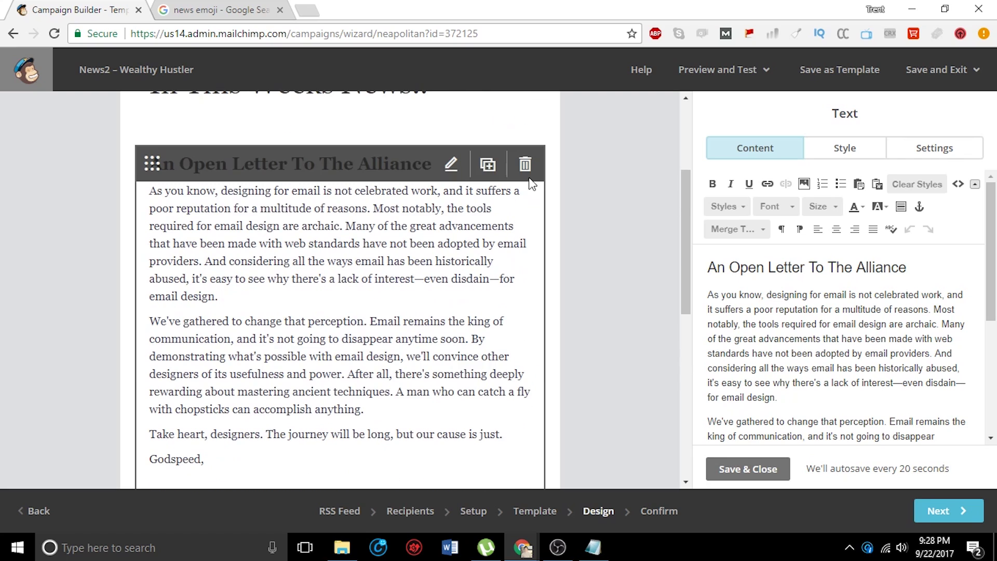
pyautogui.click(526, 174)
pyautogui.click(340, 354)
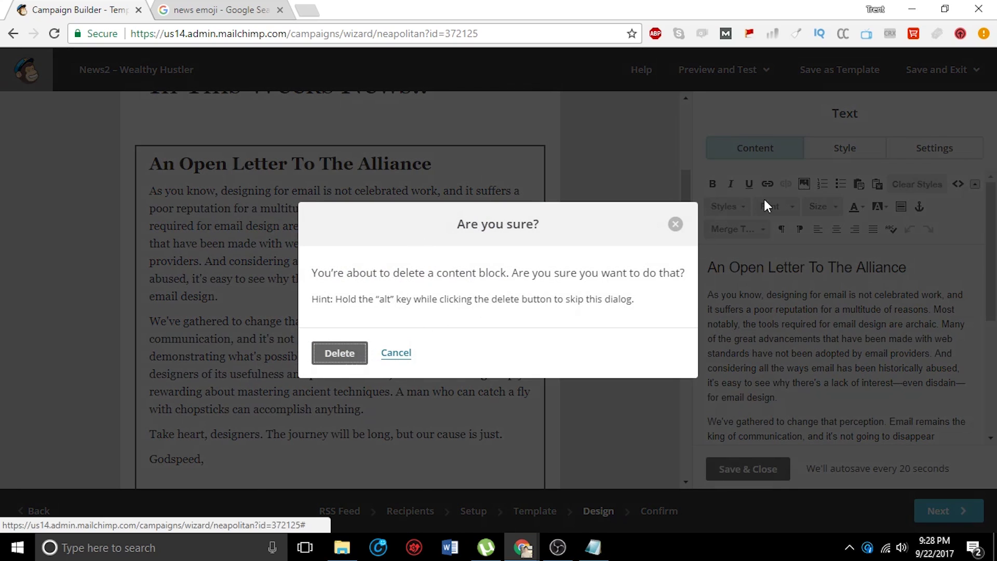
# Insert an RSS Items block into the empty content area below the "In This Weeks News.." heading.
pyautogui.scroll(-5, 761, 376)
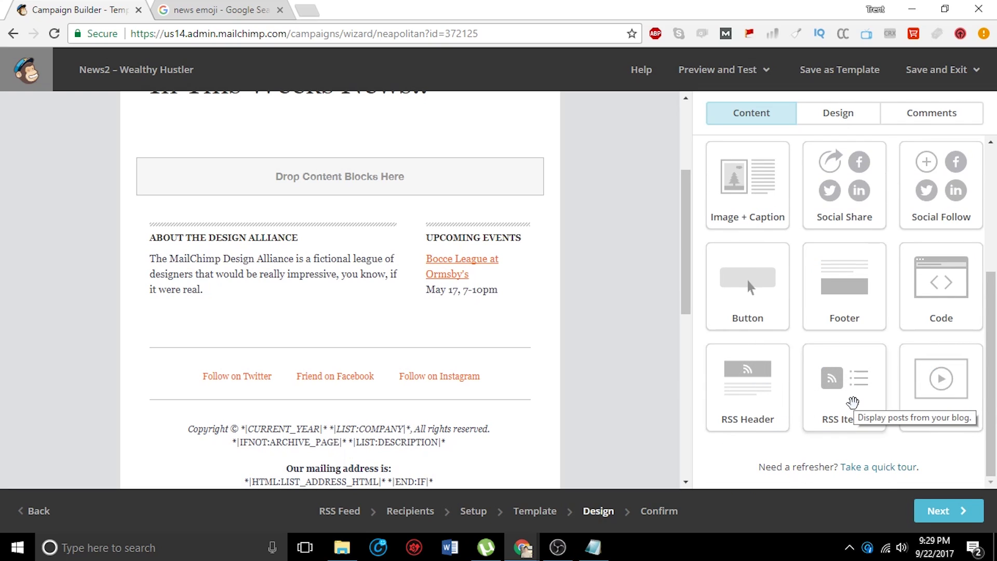
pyautogui.moveTo(852, 402); pyautogui.dragTo(319, 171)
pyautogui.scroll(2, 269, 223)
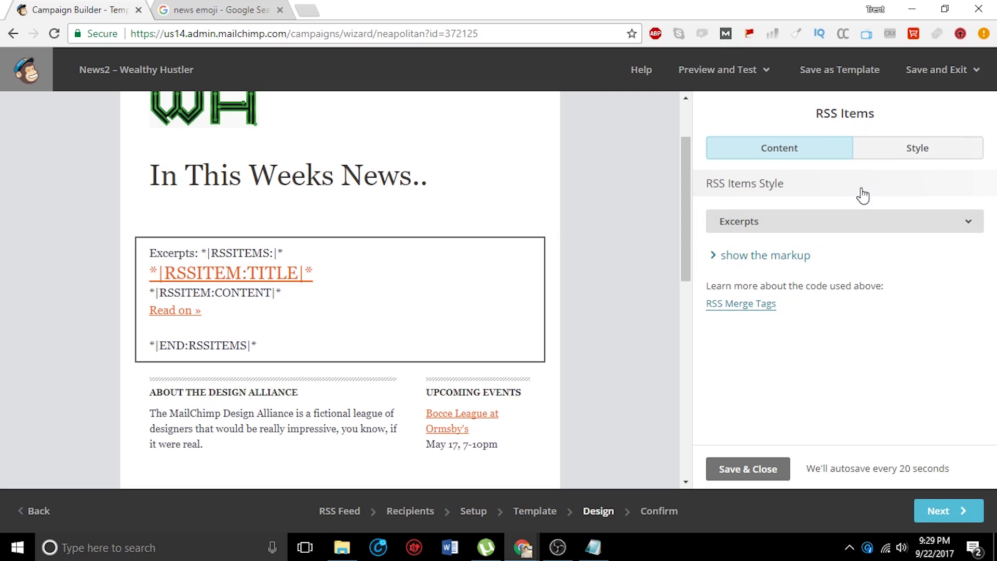
# Examine the RSS Items style choices and markup, keeping the Excerpts style selected.
pyautogui.click(966, 228)
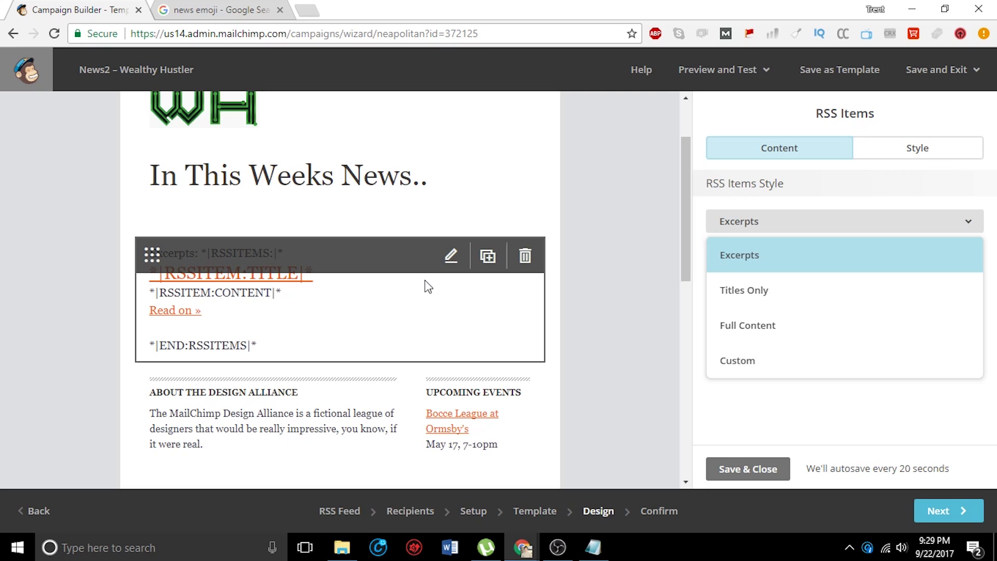
pyautogui.click(454, 260)
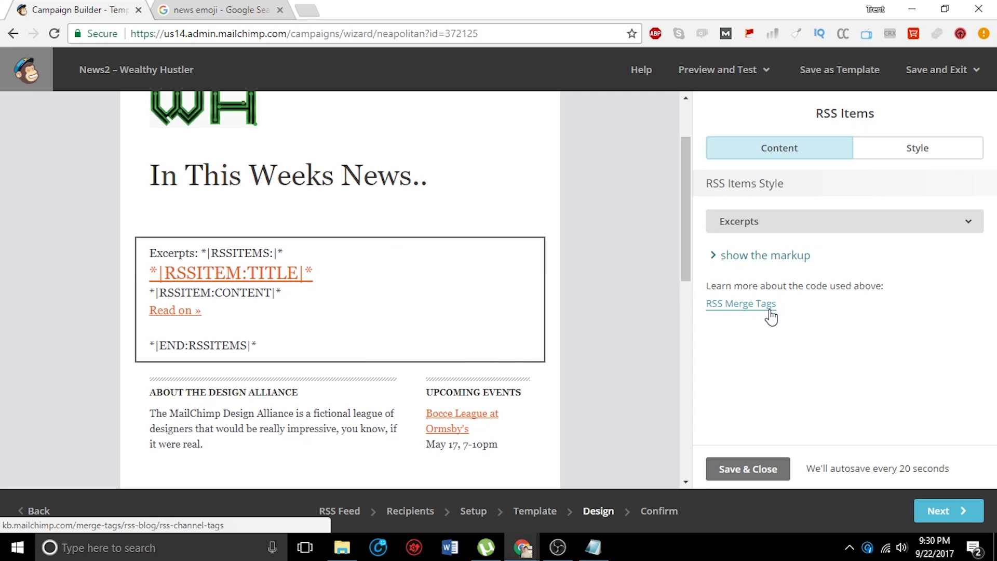
pyautogui.click(719, 263)
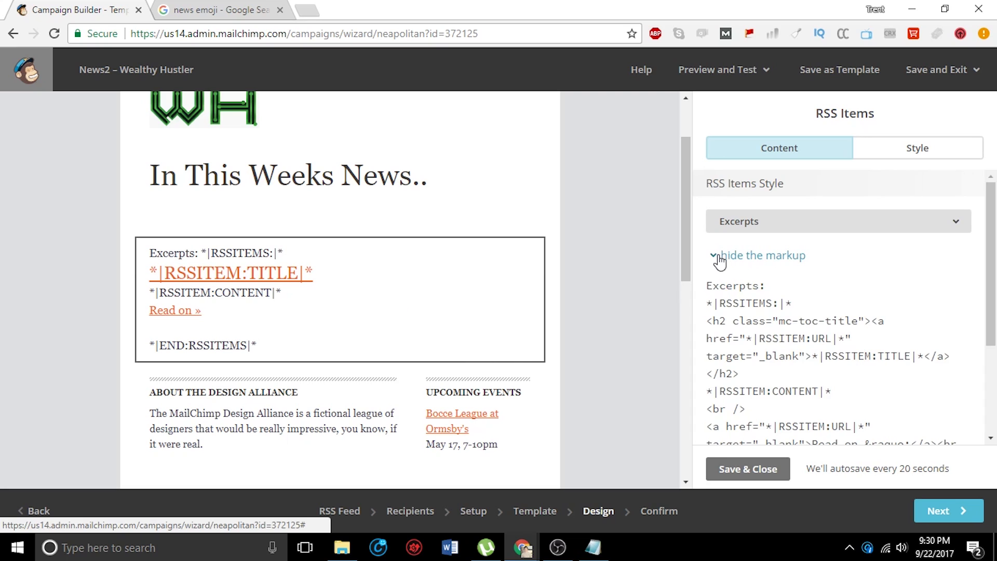
pyautogui.click(748, 259)
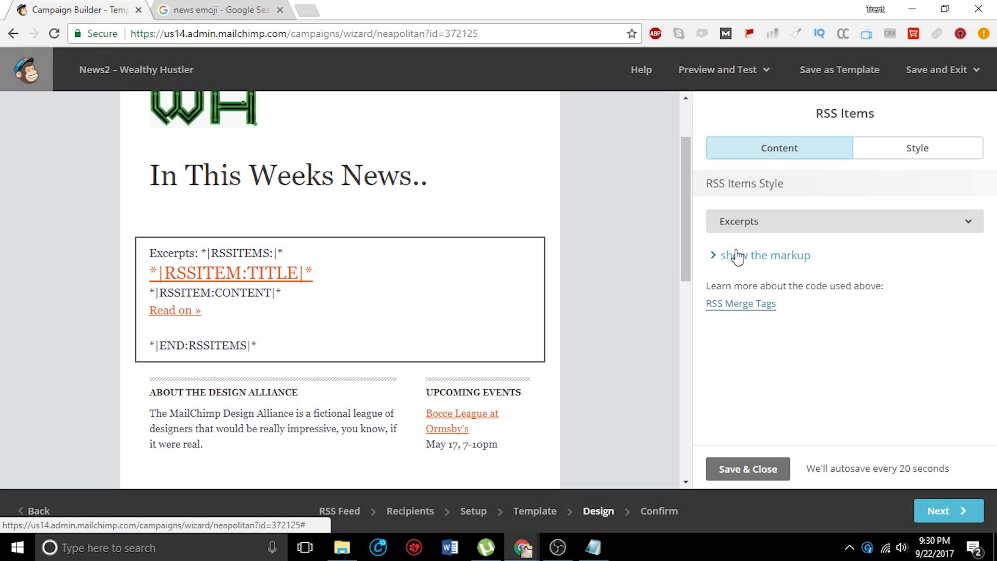
pyautogui.click(770, 229)
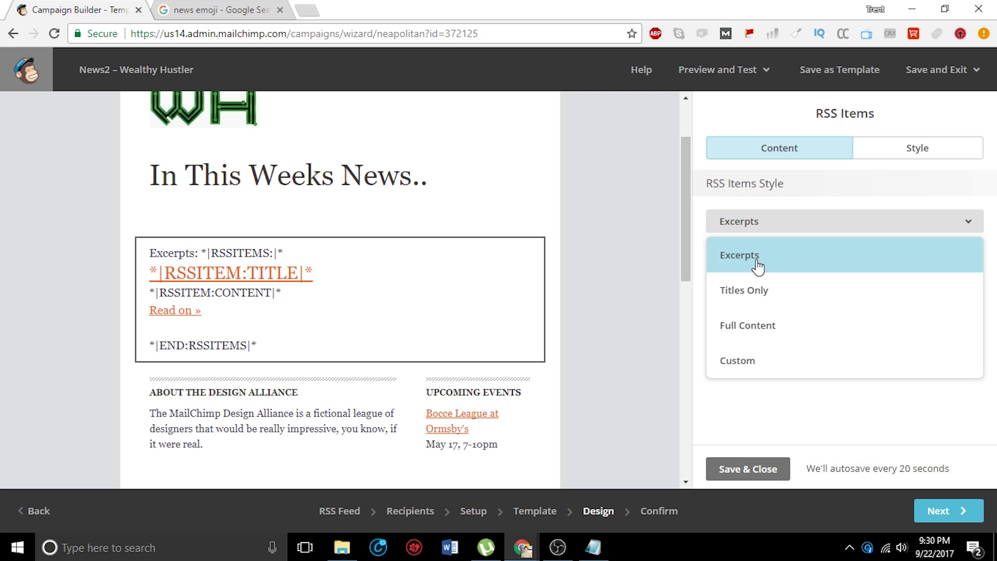
pyautogui.click(824, 264)
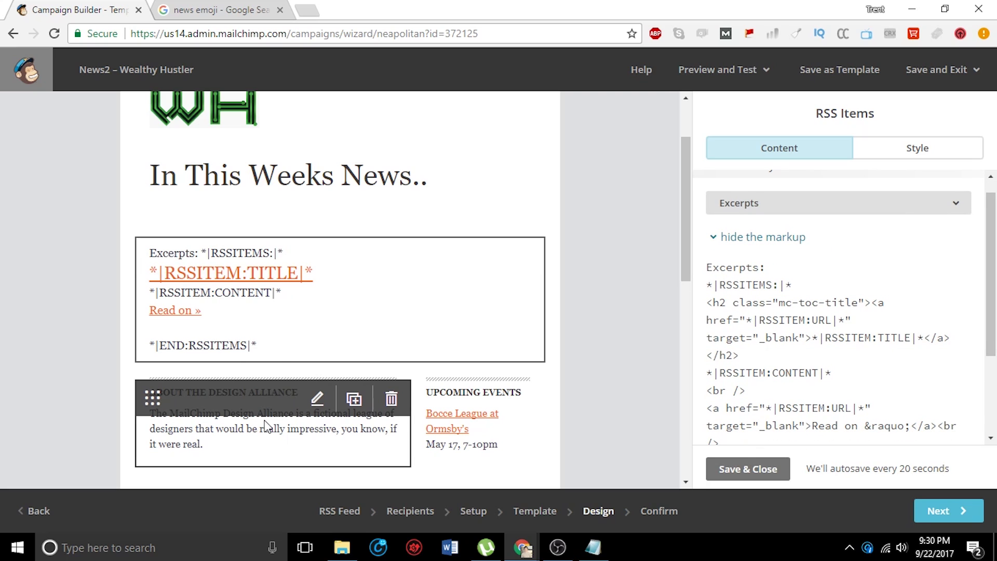
# Delete the "About the Design Alliance" text block, and save and close the RSS Items settings.
pyautogui.scroll(-2, 266, 427)
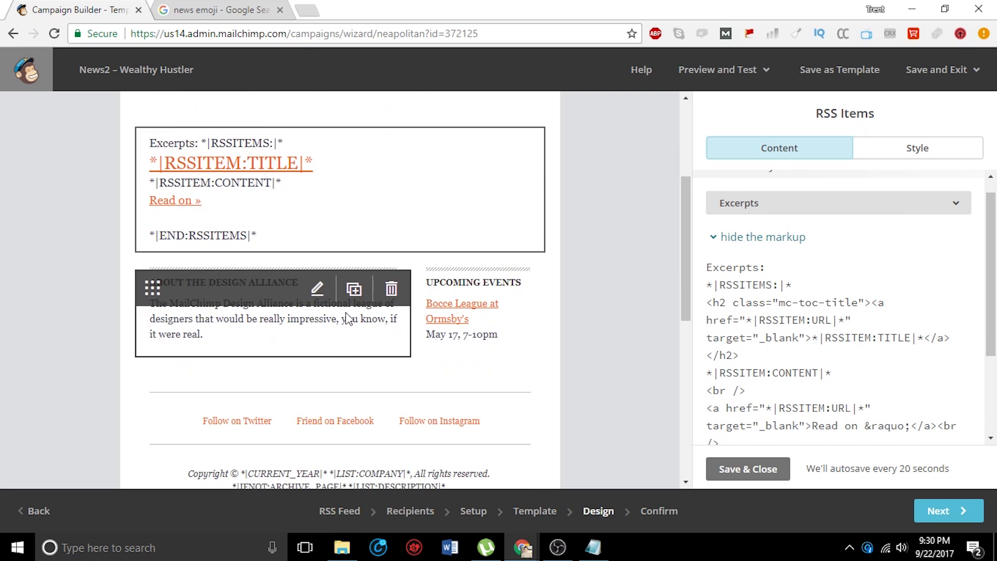
pyautogui.click(401, 289)
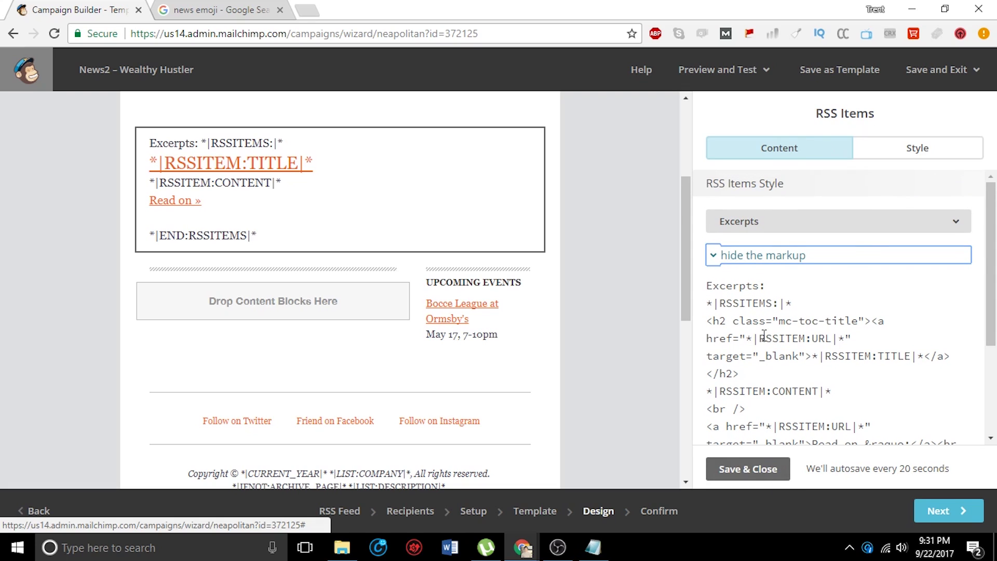
pyautogui.click(969, 121)
pyautogui.click(767, 470)
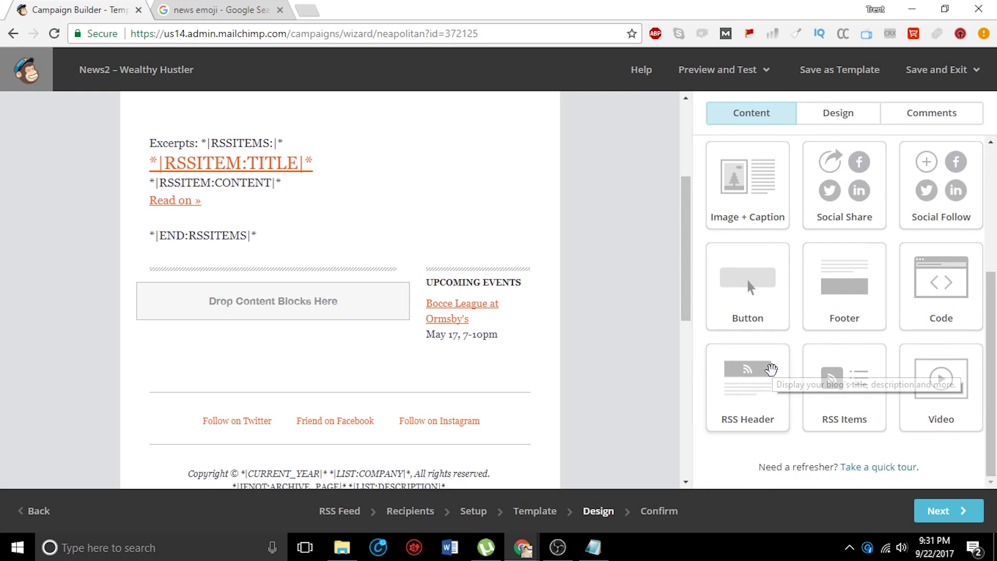
# Add a Social Follow block to the empty area beside Upcoming Events and select its Facebook URL.
pyautogui.scroll(1, 831, 332)
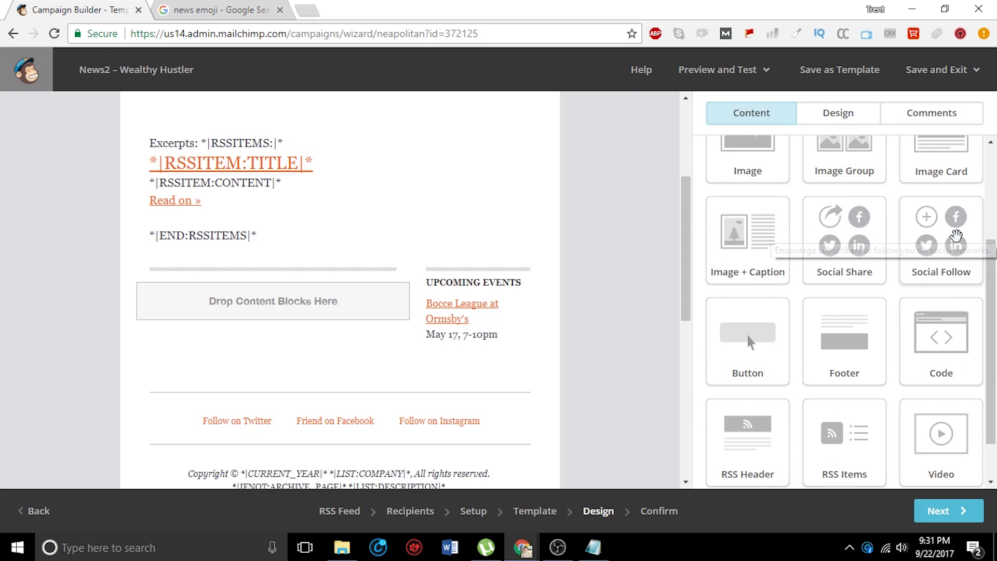
pyautogui.moveTo(956, 246); pyautogui.dragTo(322, 312)
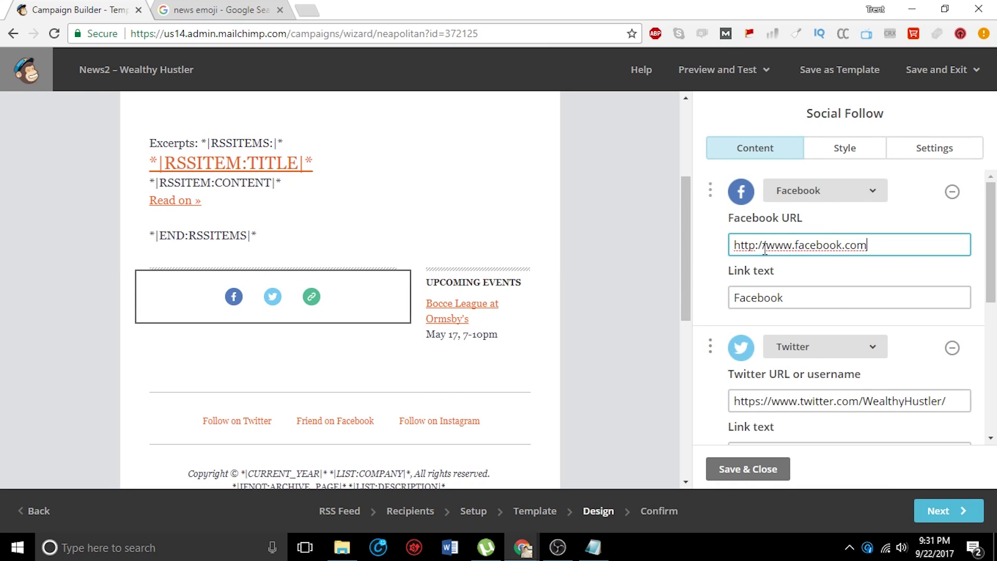
pyautogui.tripleClick(864, 245)
# Load wealthyhustler.com in the second browser tab and return to the campaign's Social Follow block.
pyautogui.click(268, 5)
pyautogui.click(210, 33)
pyautogui.write('wealthyhustler.com')
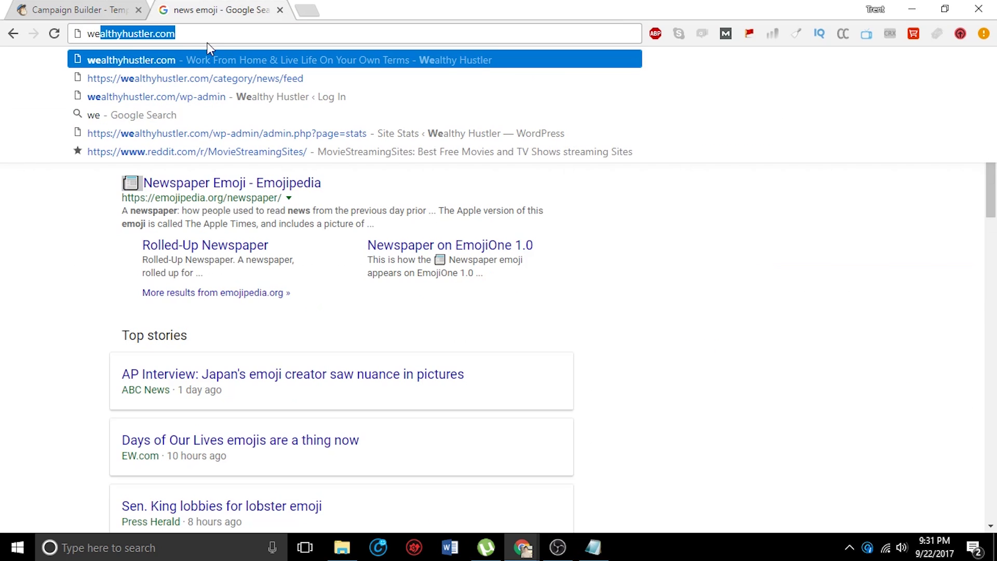
pyautogui.press('Return')
pyautogui.click(78, 9)
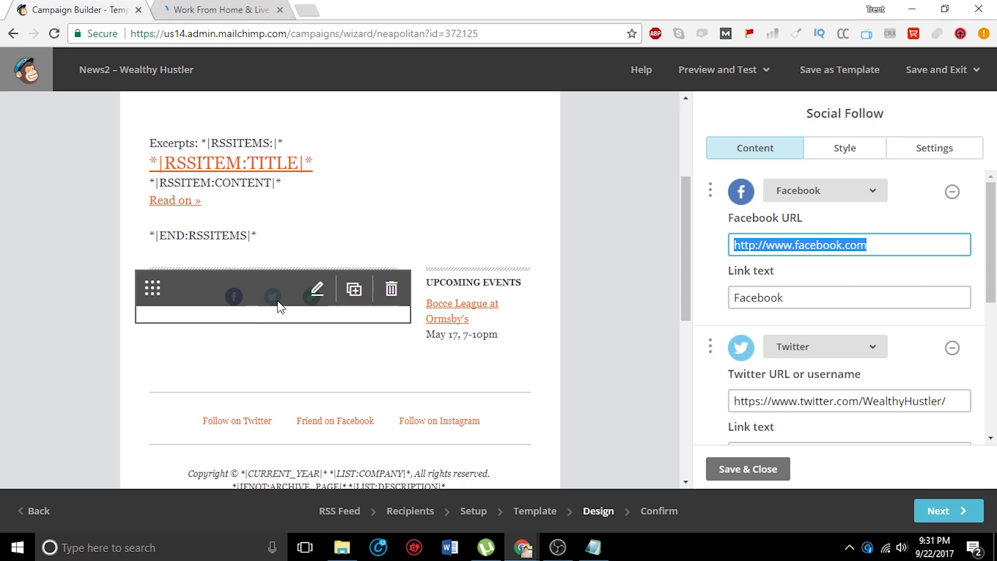
pyautogui.click(325, 289)
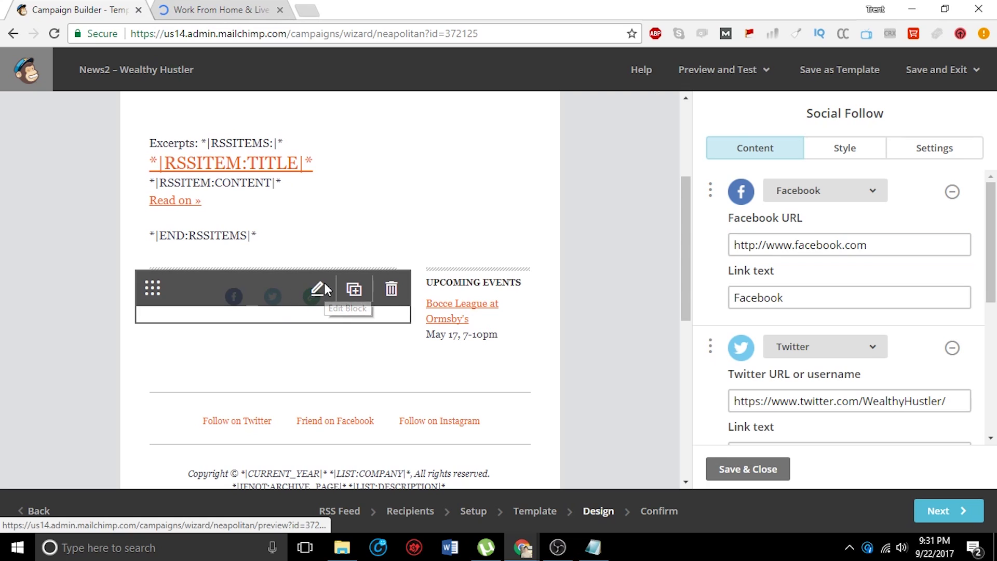
# Copy the link address of the Instagram icon in the Wealthy Hustler website's header.
pyautogui.click(208, 10)
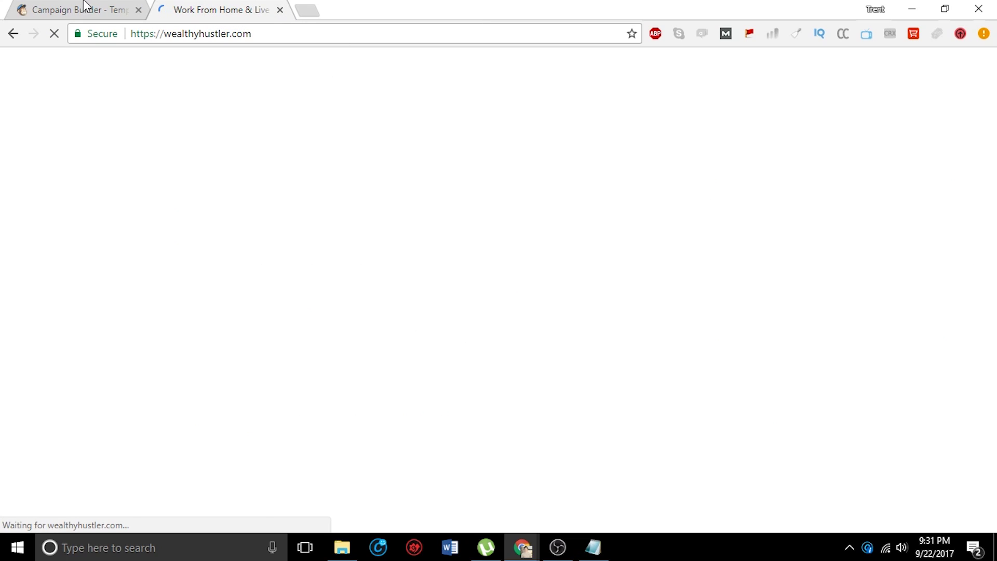
pyautogui.click(55, 6)
pyautogui.click(213, 9)
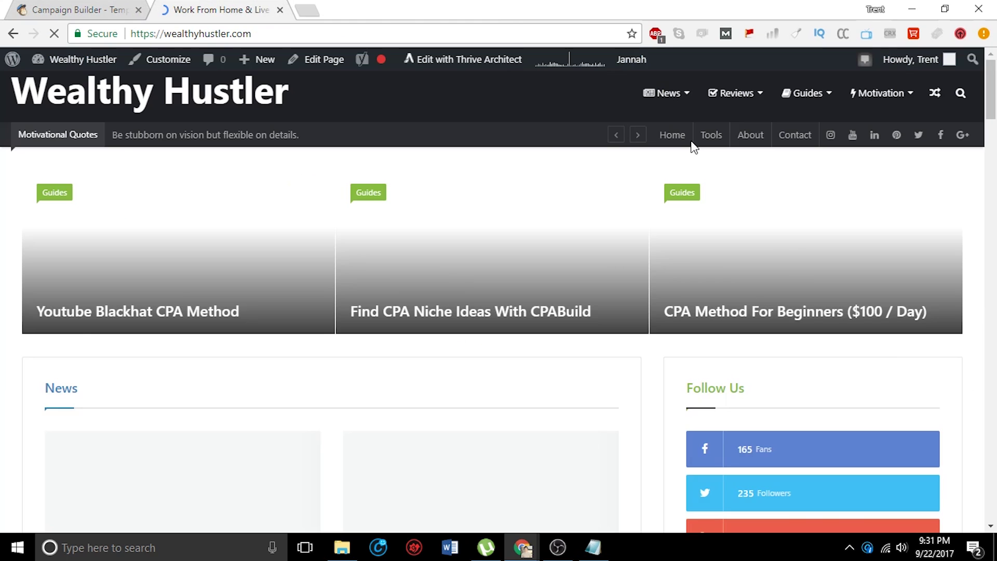
pyautogui.rightClick(830, 137)
pyautogui.click(850, 222)
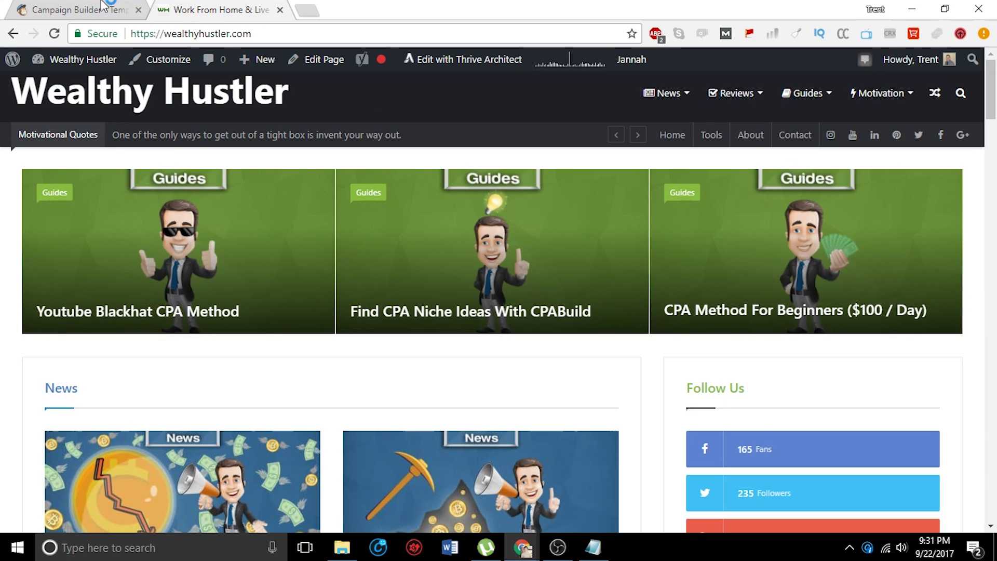
# Return to the campaign's Social Follow block, add another service and set its type to YouTube.
pyautogui.click(83, 10)
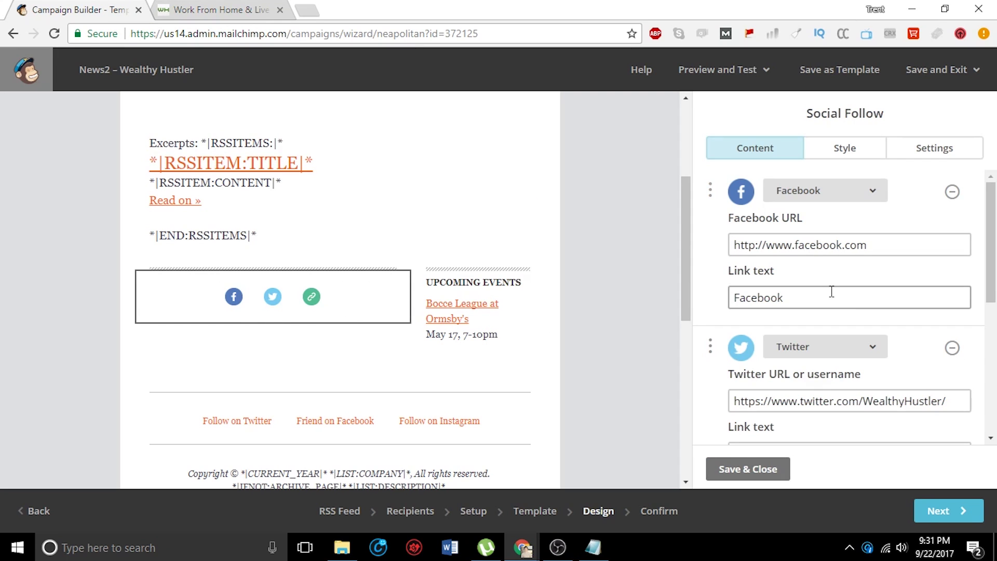
pyautogui.scroll(-3, 807, 363)
pyautogui.scroll(-3, 802, 388)
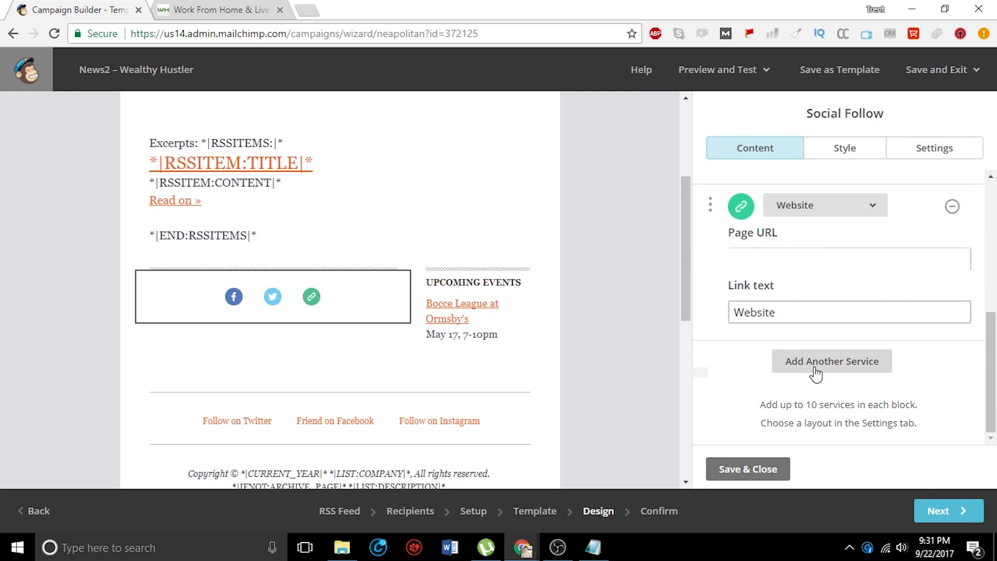
pyautogui.click(817, 364)
pyautogui.click(804, 363)
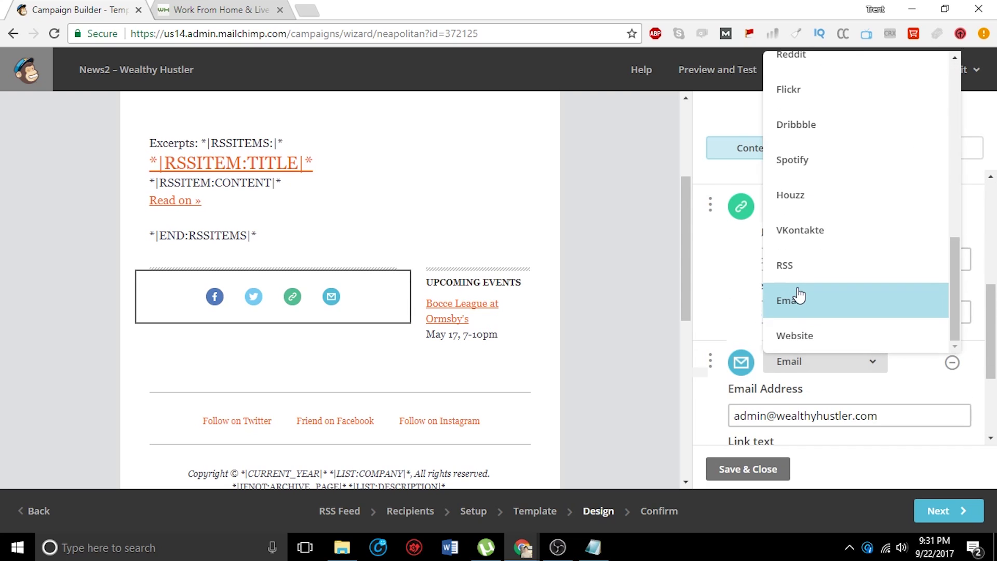
pyautogui.scroll(3, 810, 291)
pyautogui.scroll(5, 812, 267)
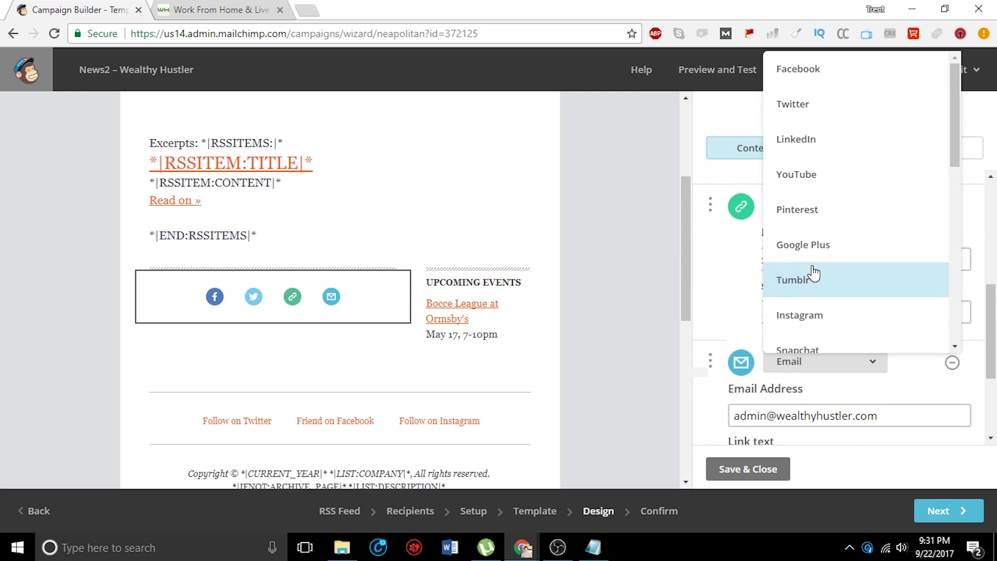
pyautogui.click(797, 185)
# Copy the channel address from the YouTube link in the Wealthy Hustler website's header and enter it as the YouTube channel URL.
pyautogui.moveTo(881, 409); pyautogui.dragTo(673, 396)
pyautogui.hotkey('ctrl', 'v')
pyautogui.hotkey('ctrl', 'z')
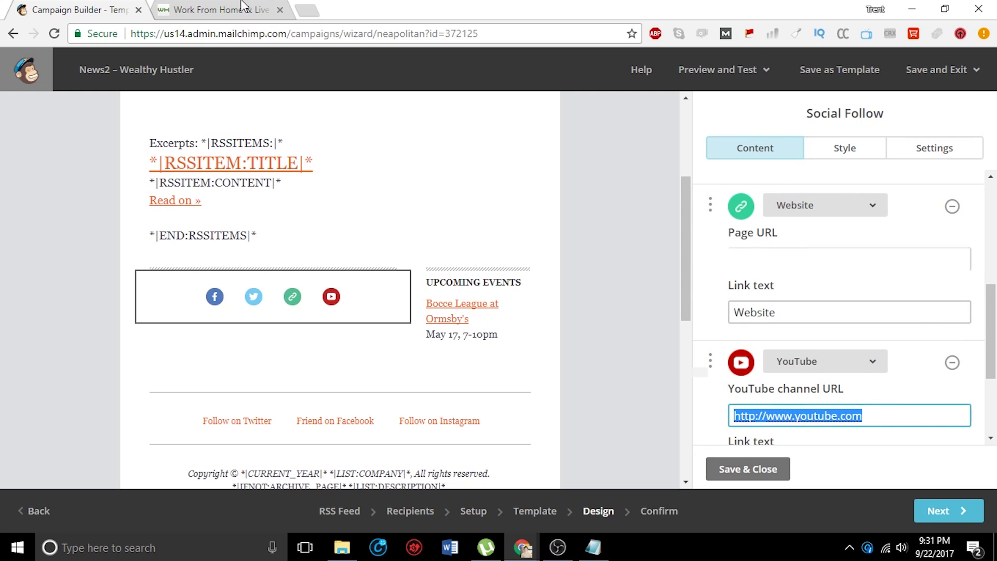
pyautogui.click(221, 9)
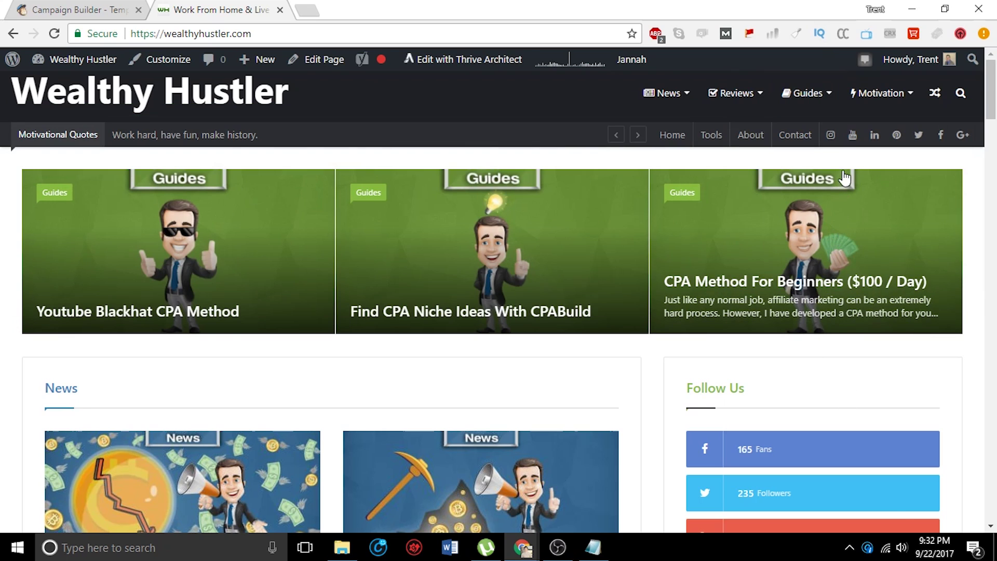
pyautogui.click(853, 136)
pyautogui.click(221, 38)
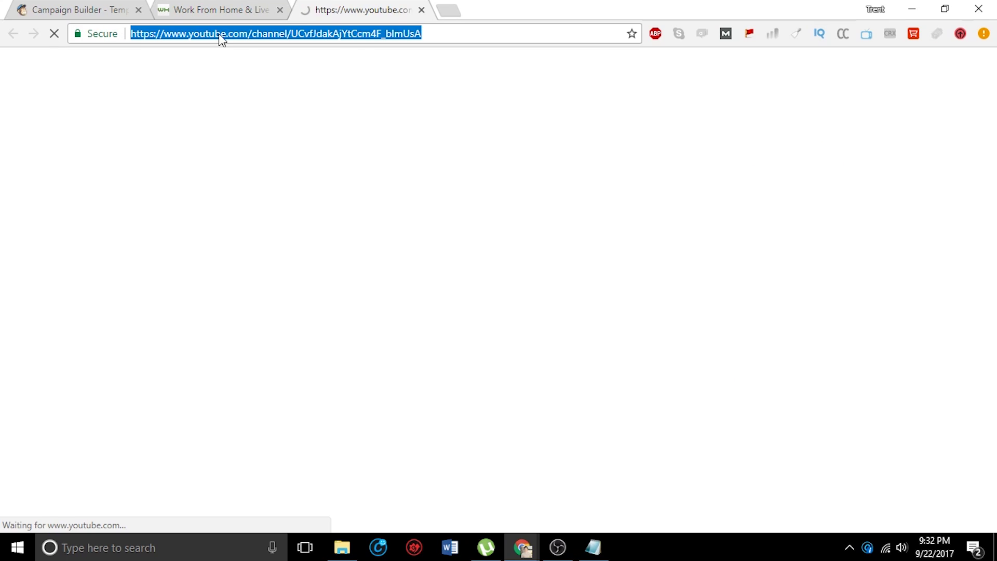
pyautogui.click(78, 10)
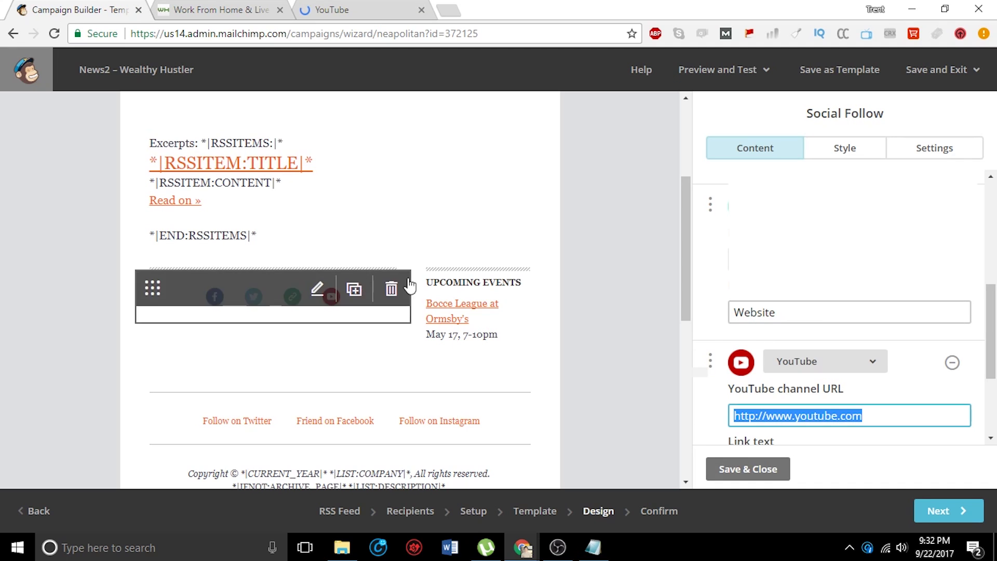
pyautogui.hotkey('ctrl', 'v')
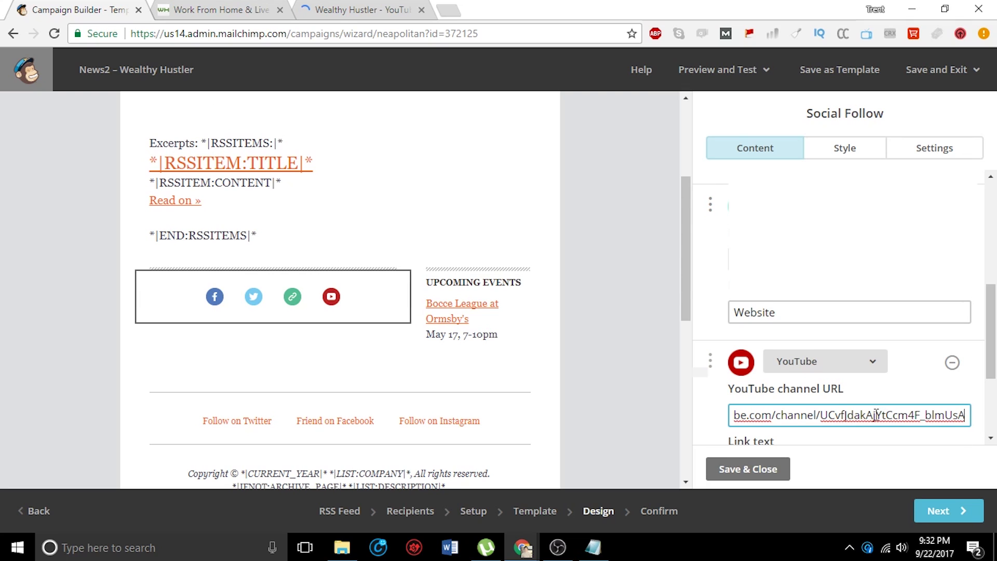
pyautogui.scroll(-3, 862, 395)
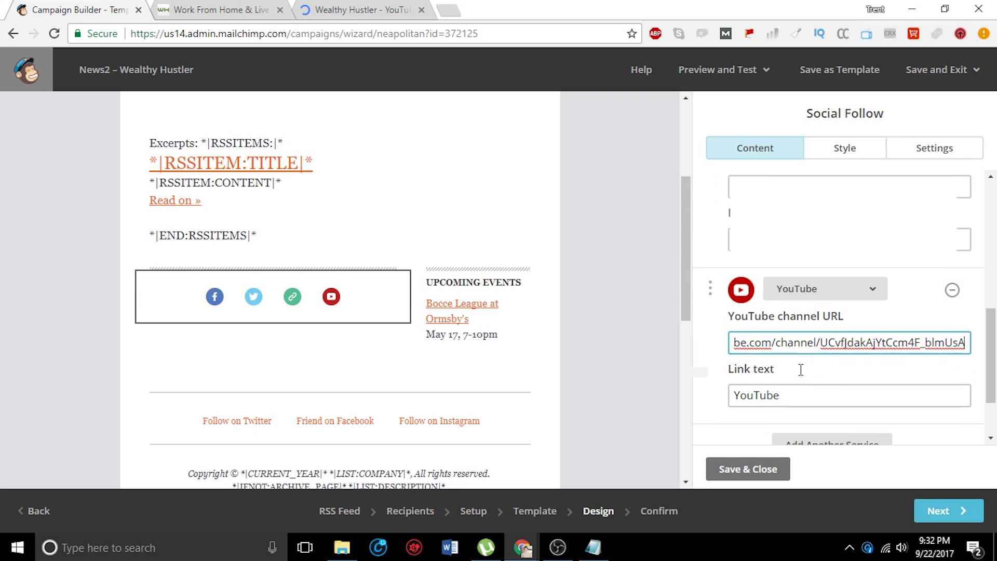
pyautogui.scroll(5, 831, 372)
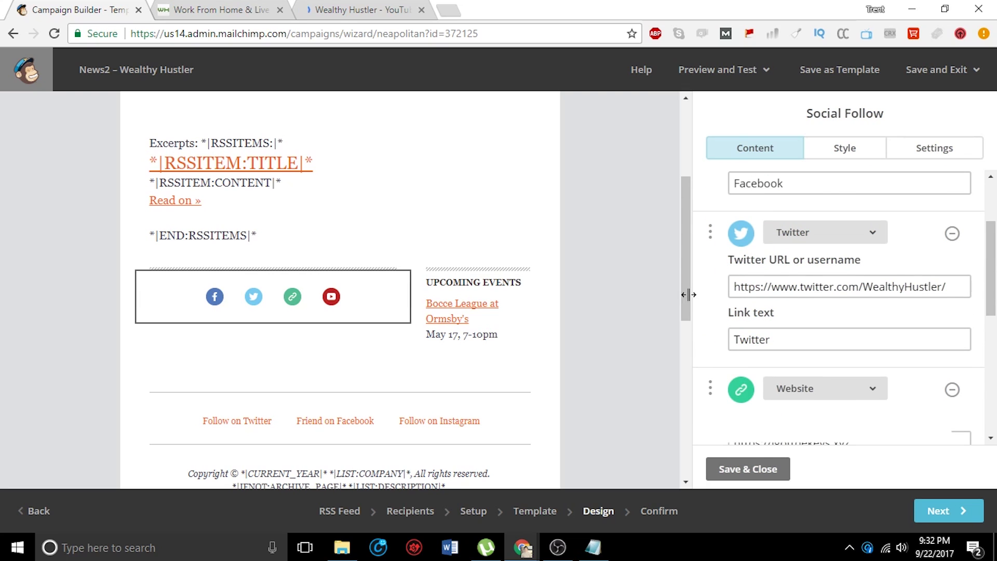
pyautogui.click(353, 9)
pyautogui.click(210, 10)
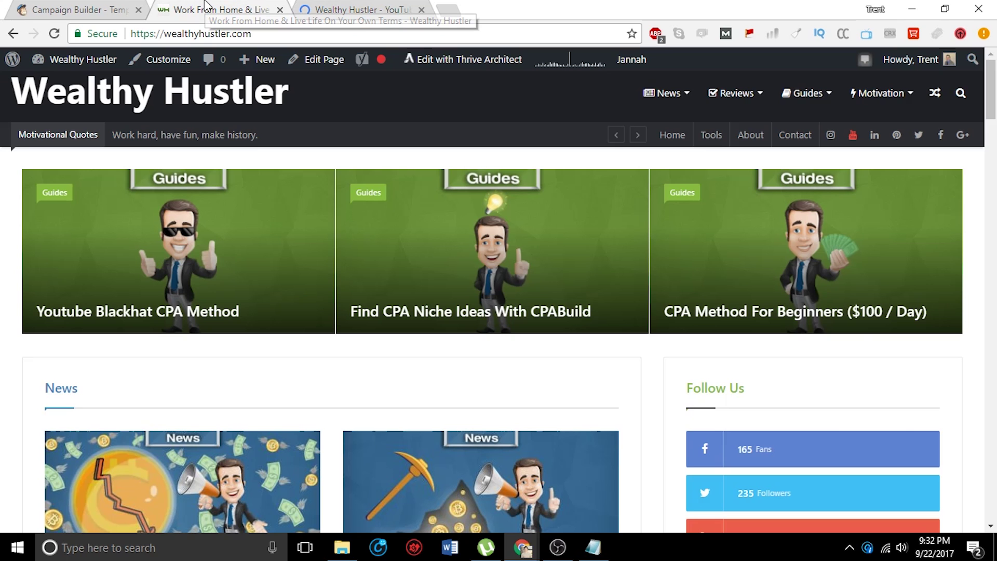
pyautogui.click(339, 6)
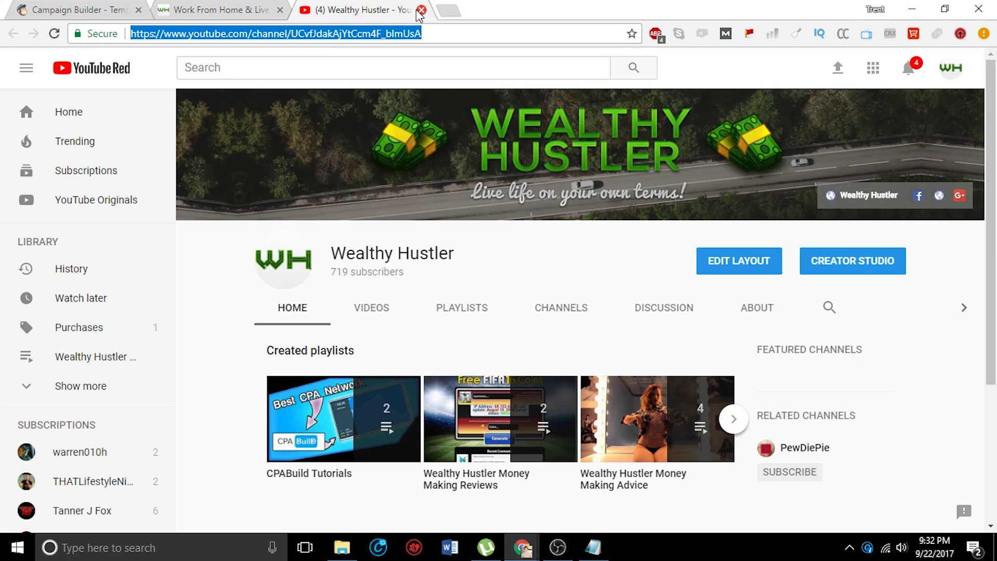
pyautogui.click(421, 9)
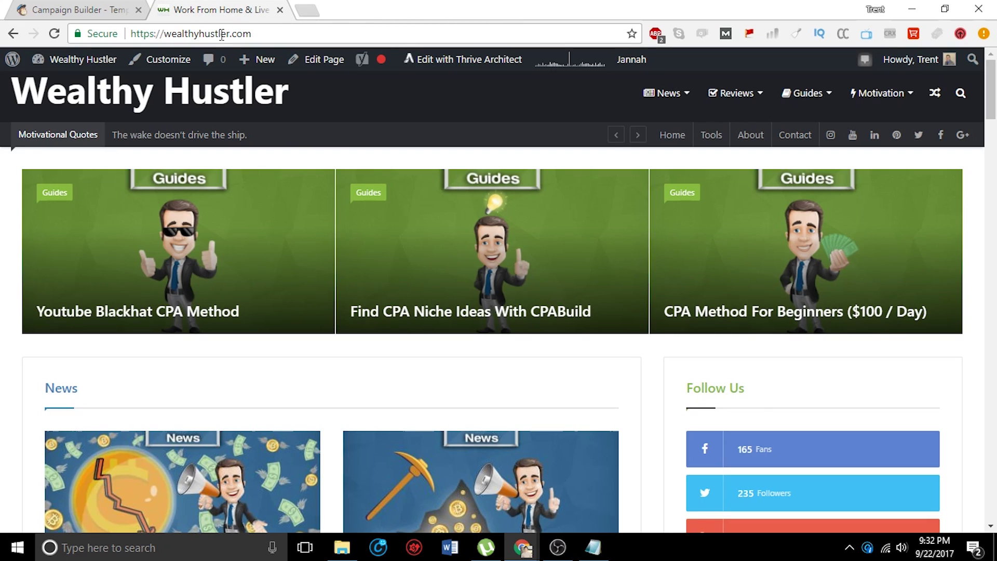
pyautogui.click(111, 8)
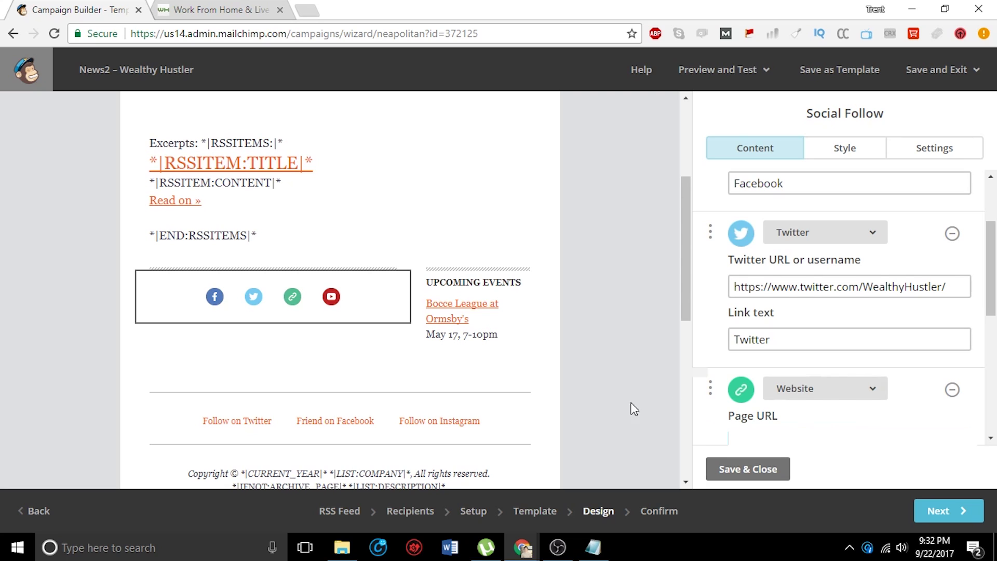
pyautogui.click(899, 403)
pyautogui.hotkey('ctrl', 'v')
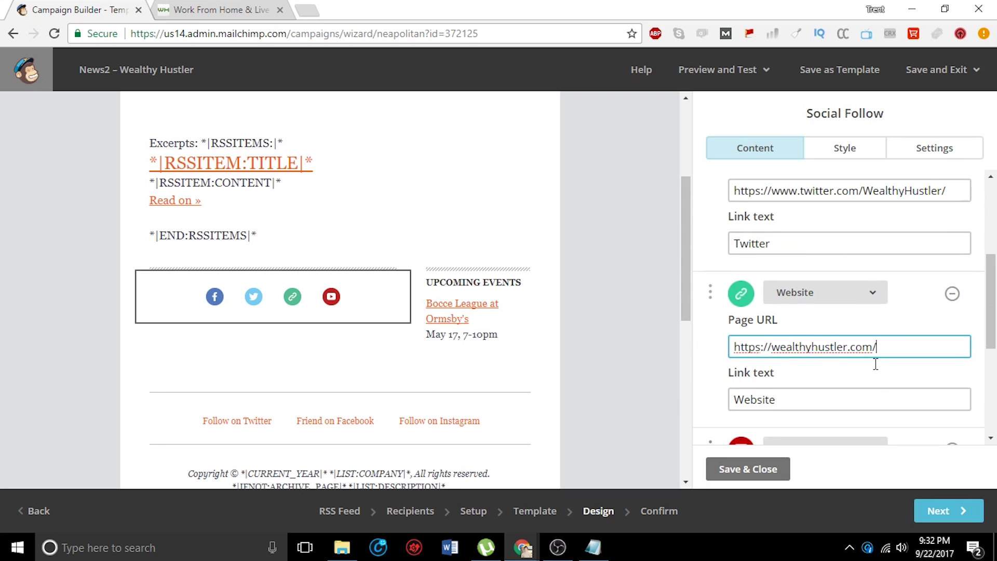
pyautogui.scroll(2, 876, 364)
pyautogui.click(233, 9)
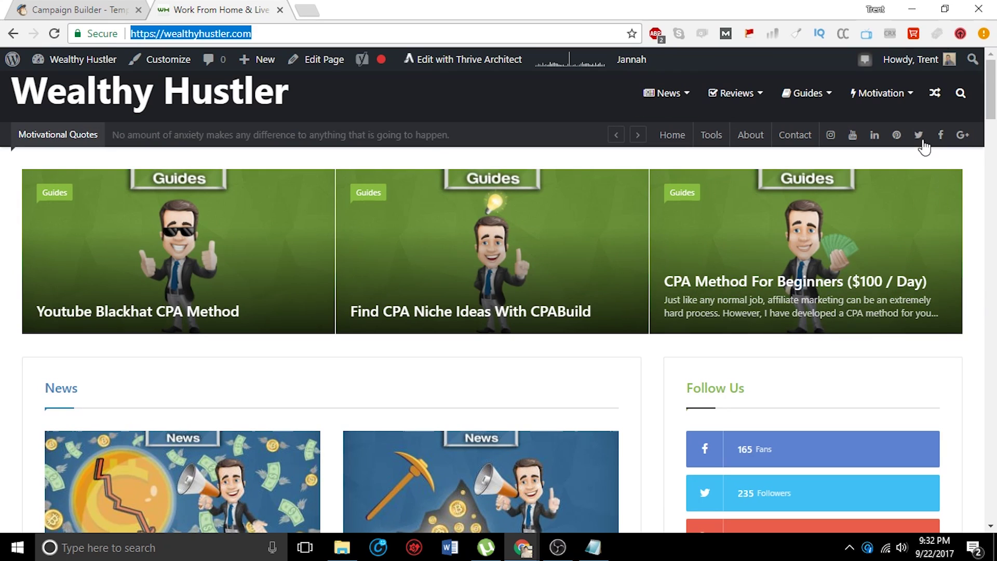
pyautogui.click(919, 136)
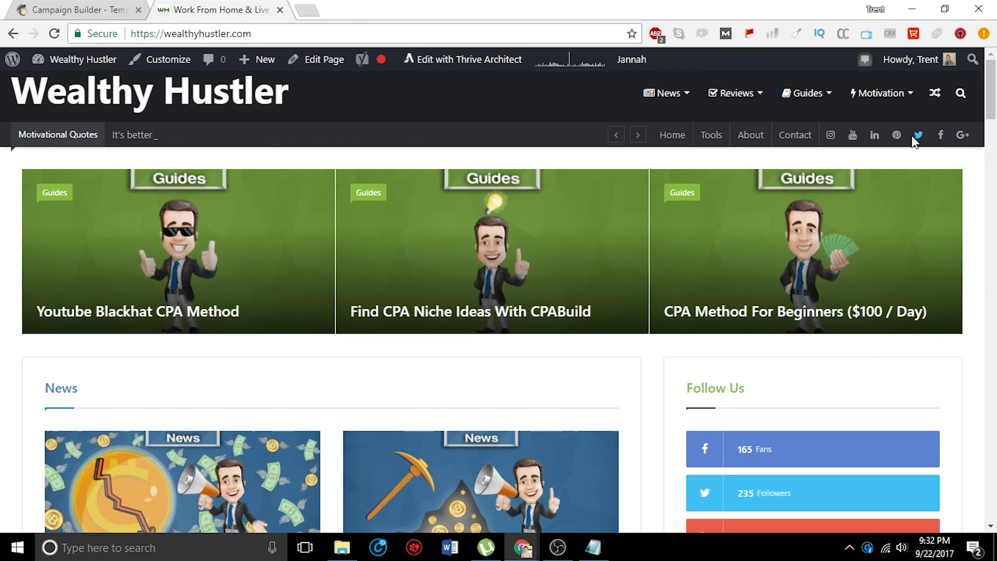
pyautogui.click(78, 8)
pyautogui.click(854, 282)
pyautogui.hotkey('ctrl', 'a')
pyautogui.write('https://twitter.com/WealthyHustler')
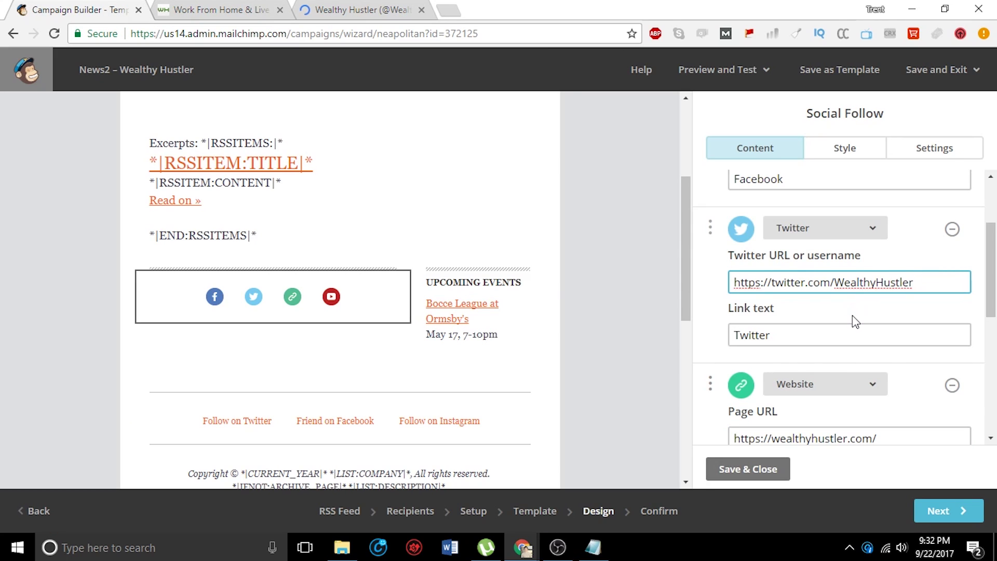
pyautogui.scroll(3, 852, 316)
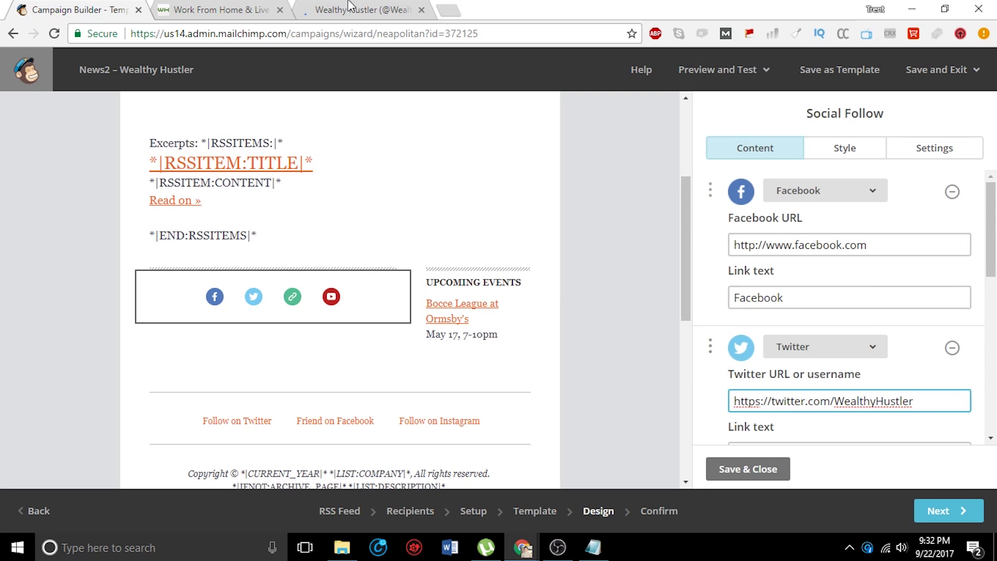
# Copy the page address from the Facebook link in the website's header and enter it as the Facebook URL.
pyautogui.click(346, 7)
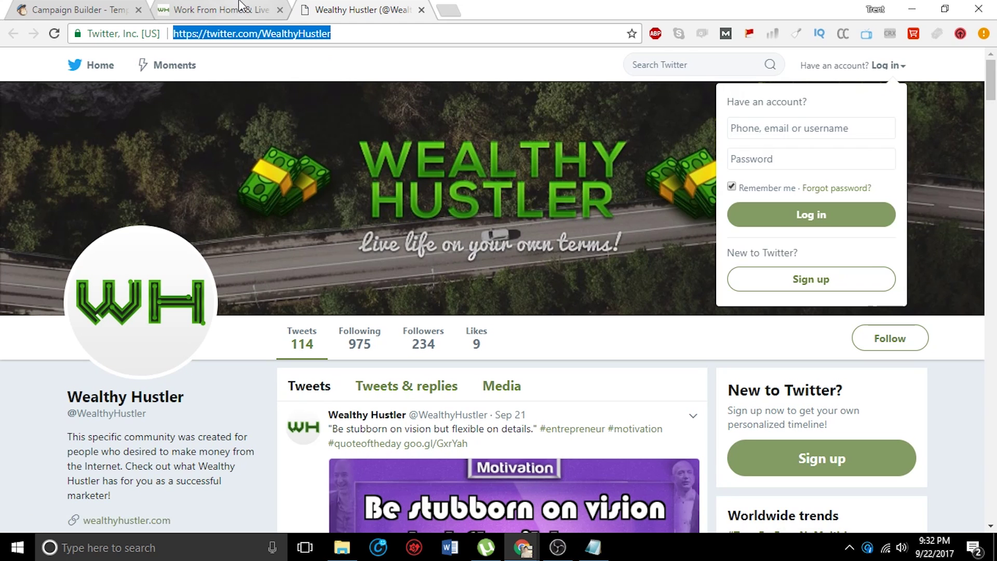
pyautogui.click(241, 6)
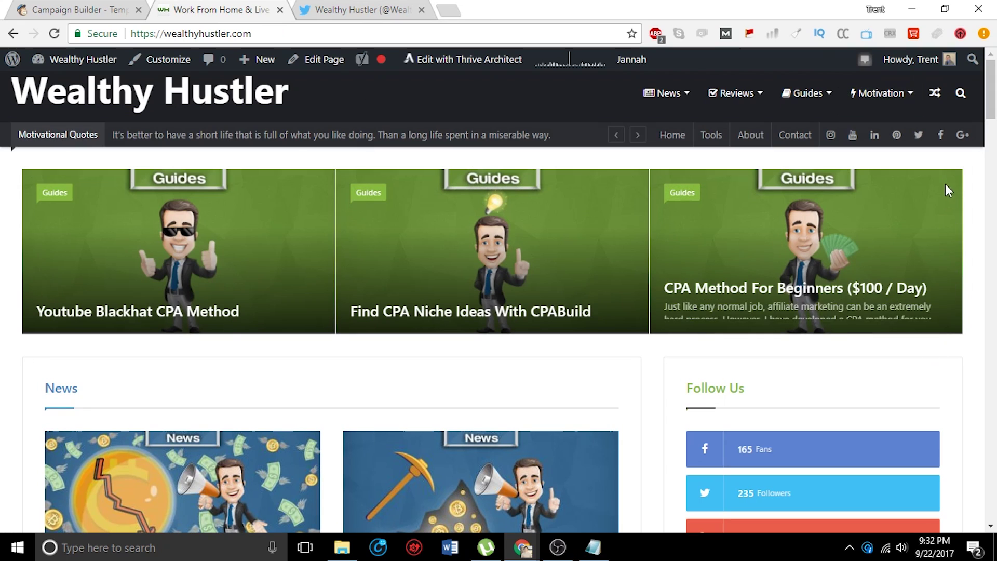
pyautogui.click(940, 135)
pyautogui.click(342, 33)
pyautogui.click(78, 9)
pyautogui.click(909, 253)
pyautogui.hotkey('ctrl', 'a')
pyautogui.hotkey('ctrl', 'v')
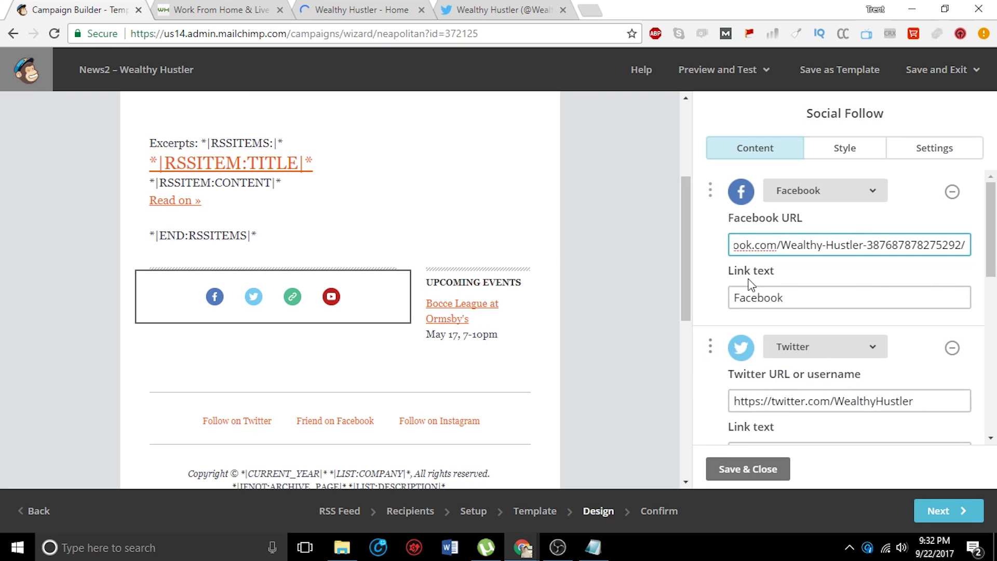
pyautogui.scroll(-5, 734, 318)
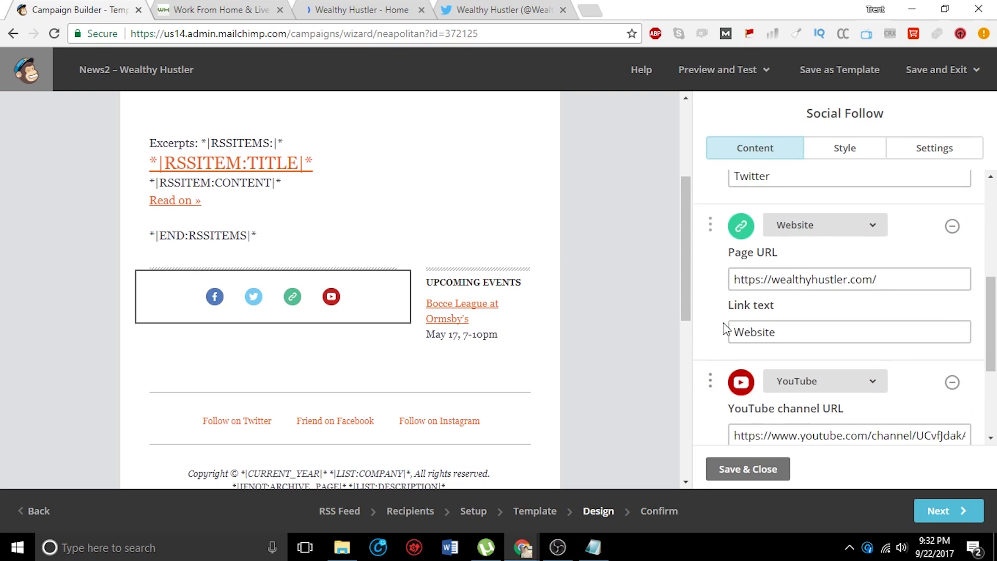
pyautogui.scroll(-3, 726, 328)
pyautogui.scroll(4, 727, 338)
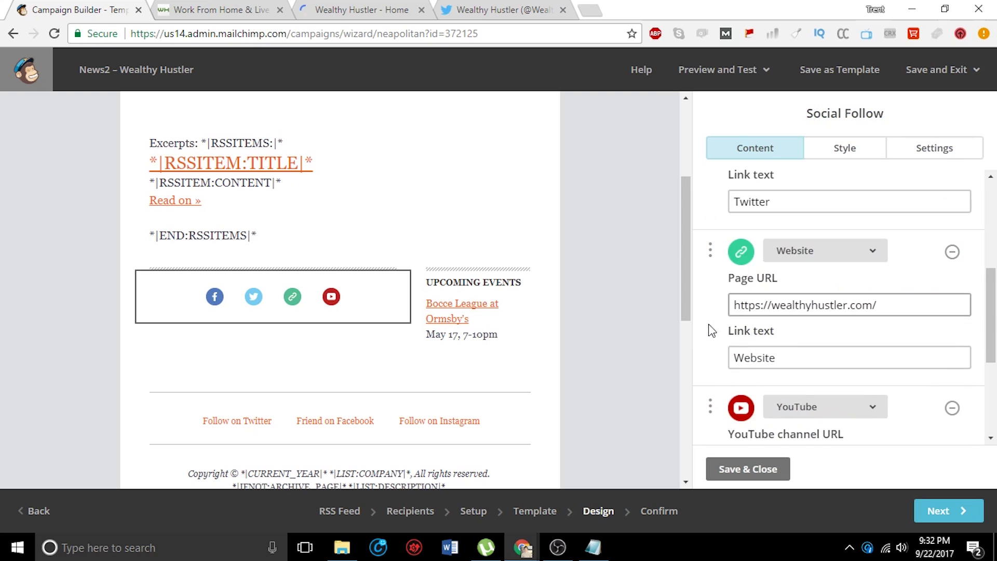
pyautogui.scroll(-4, 748, 378)
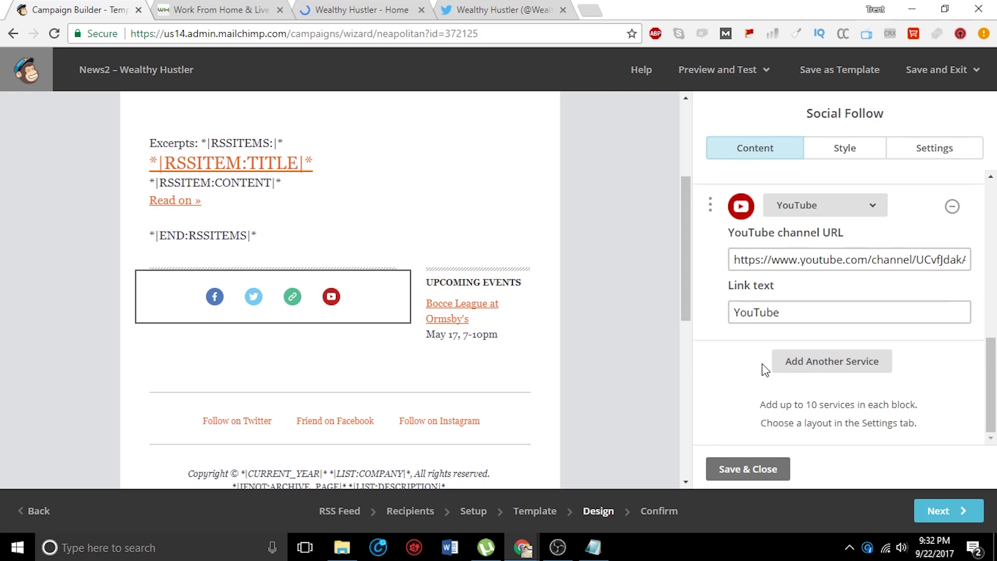
pyautogui.click(827, 368)
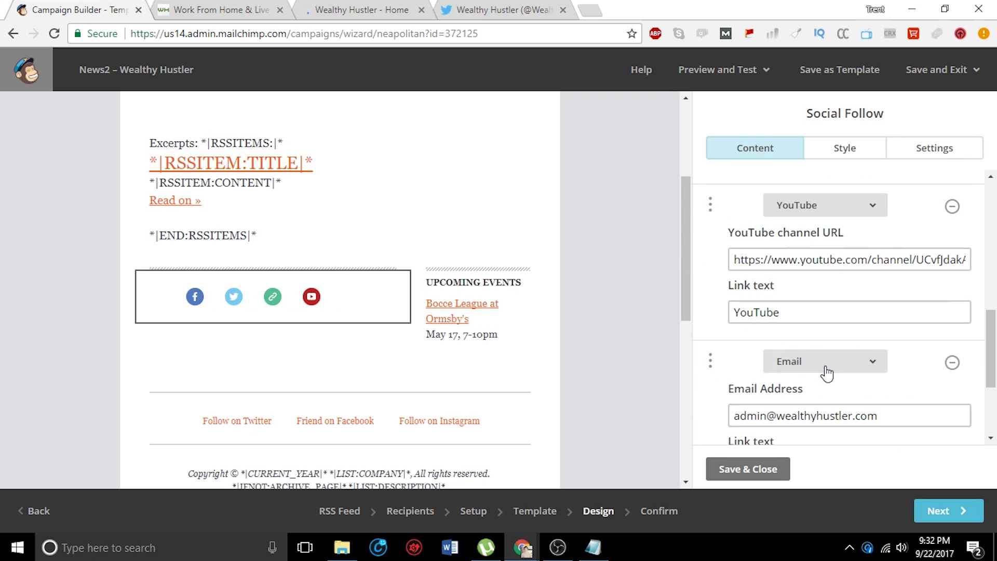
pyautogui.click(798, 366)
pyautogui.scroll(10, 809, 229)
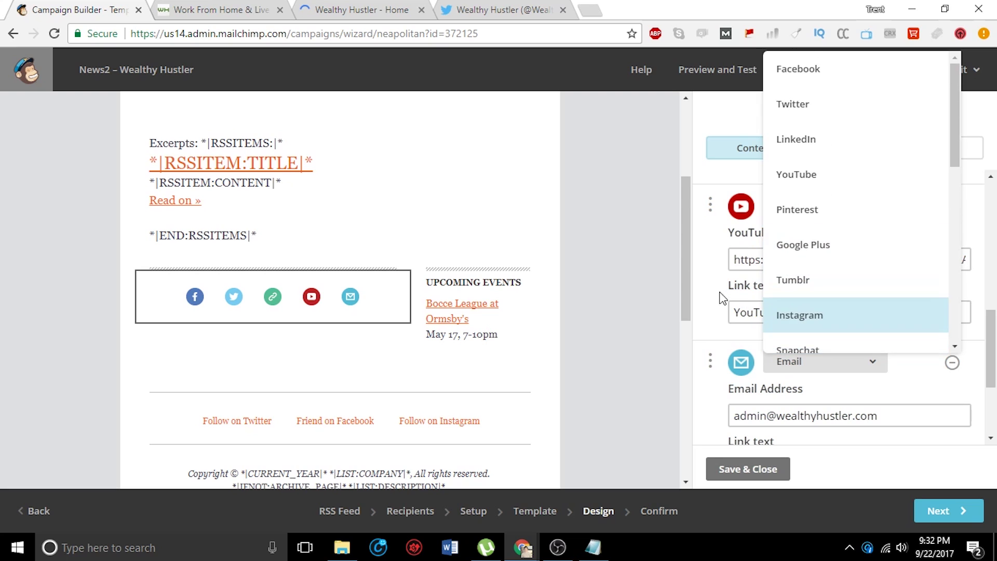
pyautogui.click(953, 363)
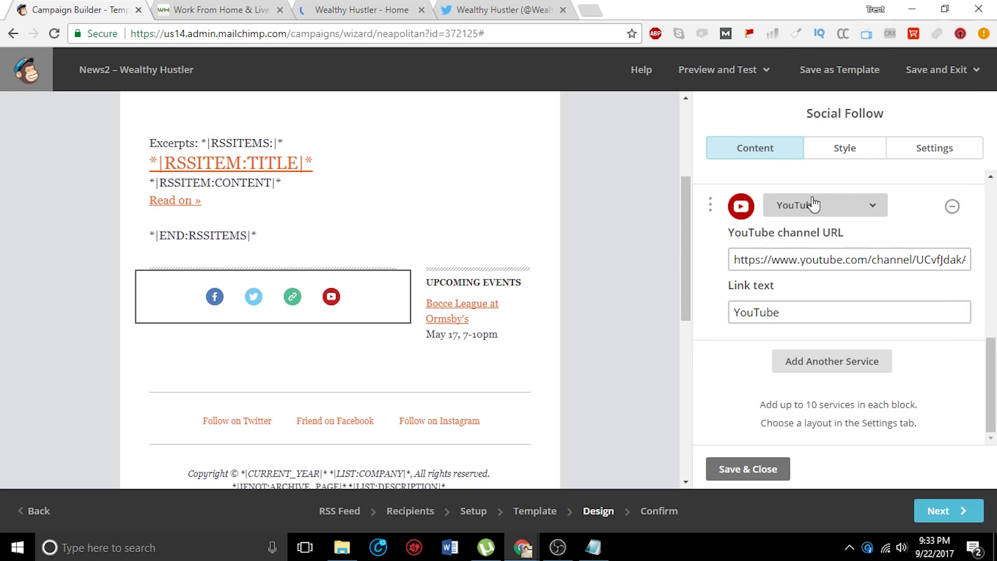
# Set the Social Follow block's alignment to Left and choose the horizontal layout with large icons.
pyautogui.moveTo(284, 302)
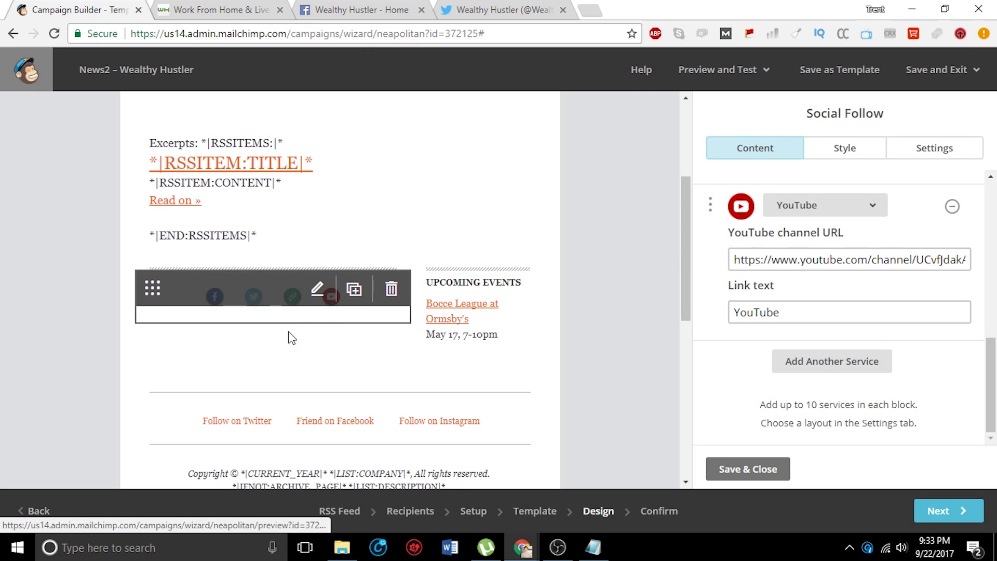
pyautogui.click(866, 152)
pyautogui.click(913, 151)
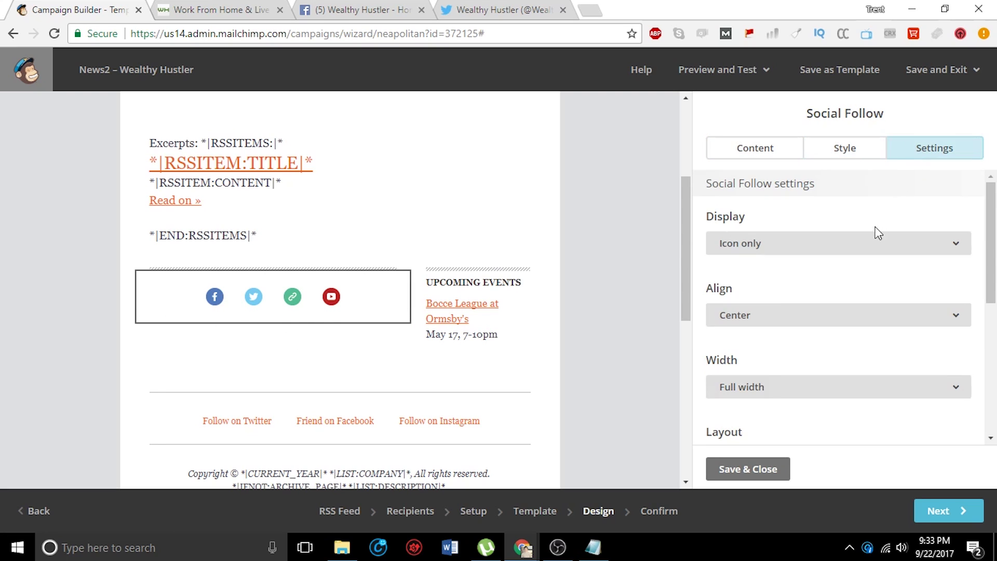
pyautogui.click(847, 251)
pyautogui.click(848, 252)
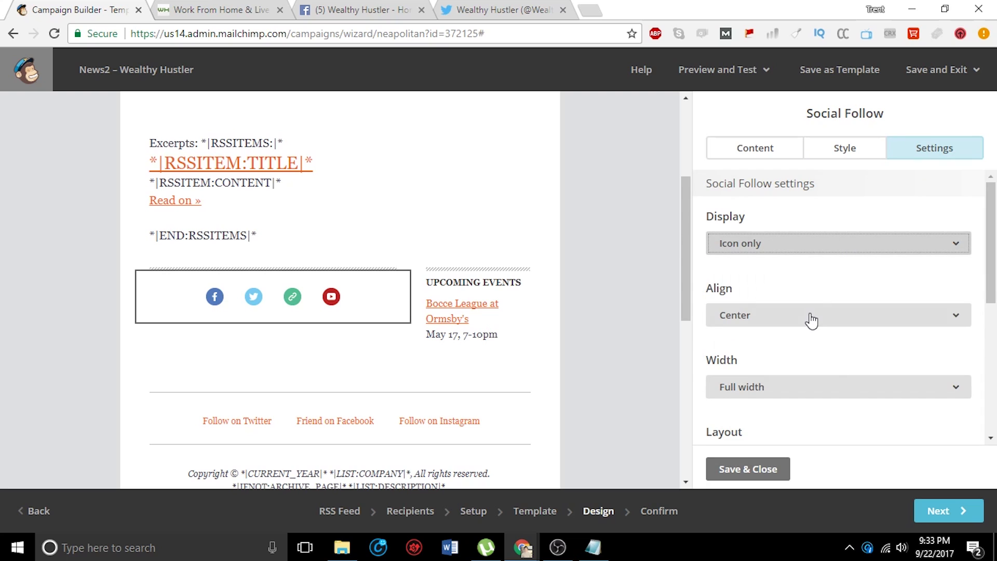
pyautogui.click(811, 317)
pyautogui.click(799, 347)
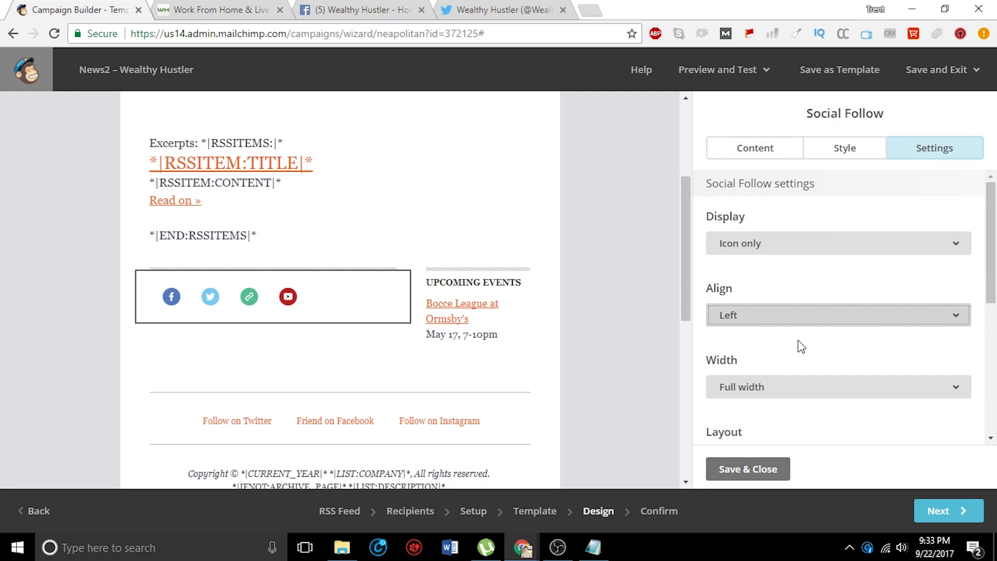
pyautogui.scroll(-5, 799, 354)
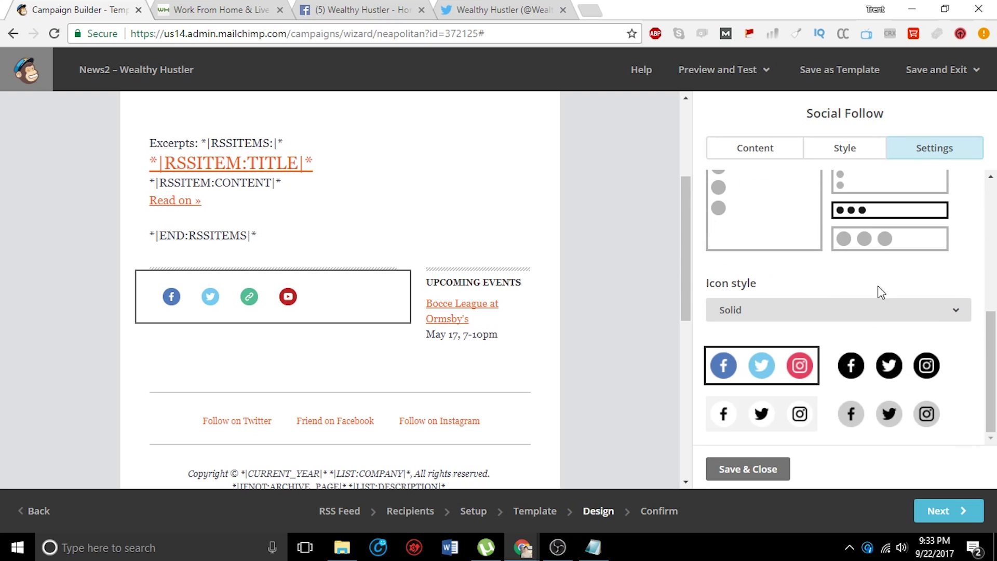
pyautogui.click(877, 250)
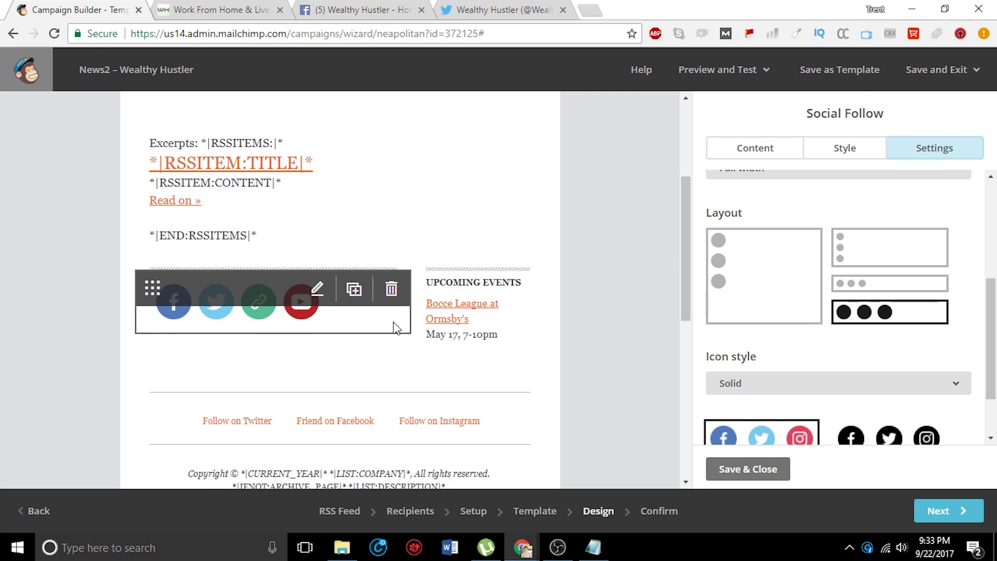
# Try the grey icon set and the Outlined icon style on the Social Follow block, returning to coloured Solid icons.
pyautogui.scroll(-2, 822, 396)
pyautogui.click(854, 416)
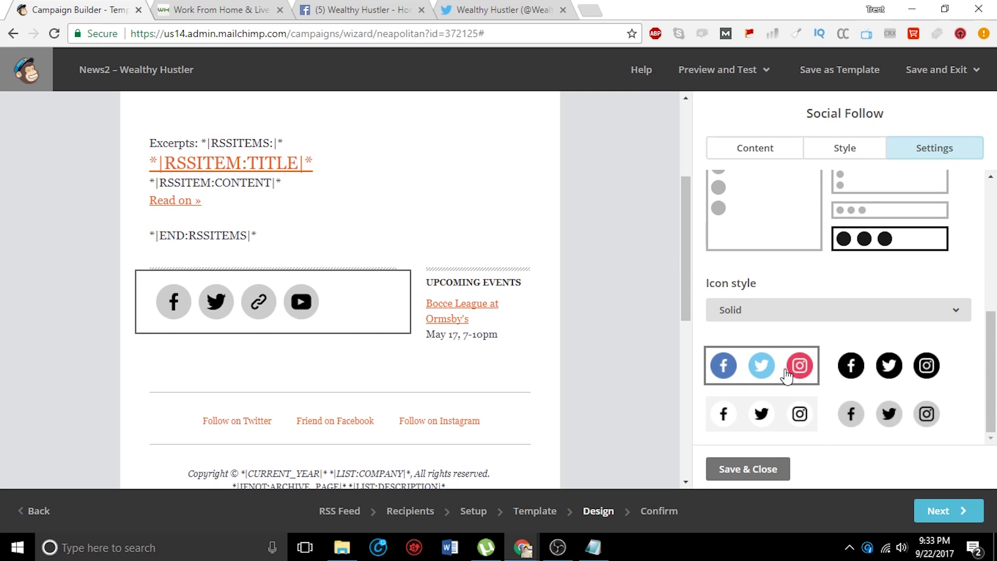
pyautogui.click(787, 375)
pyautogui.click(764, 310)
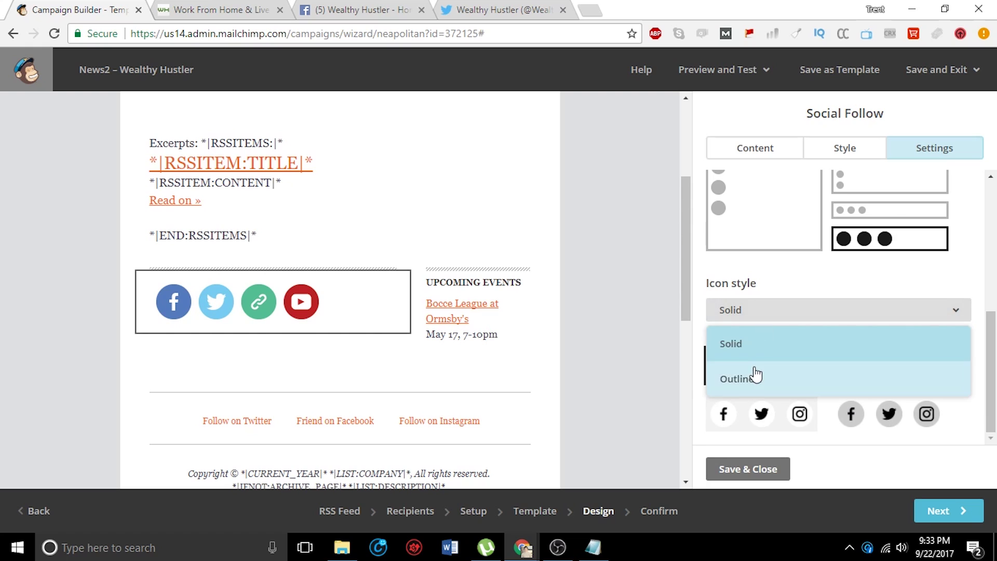
pyautogui.click(756, 375)
pyautogui.click(781, 316)
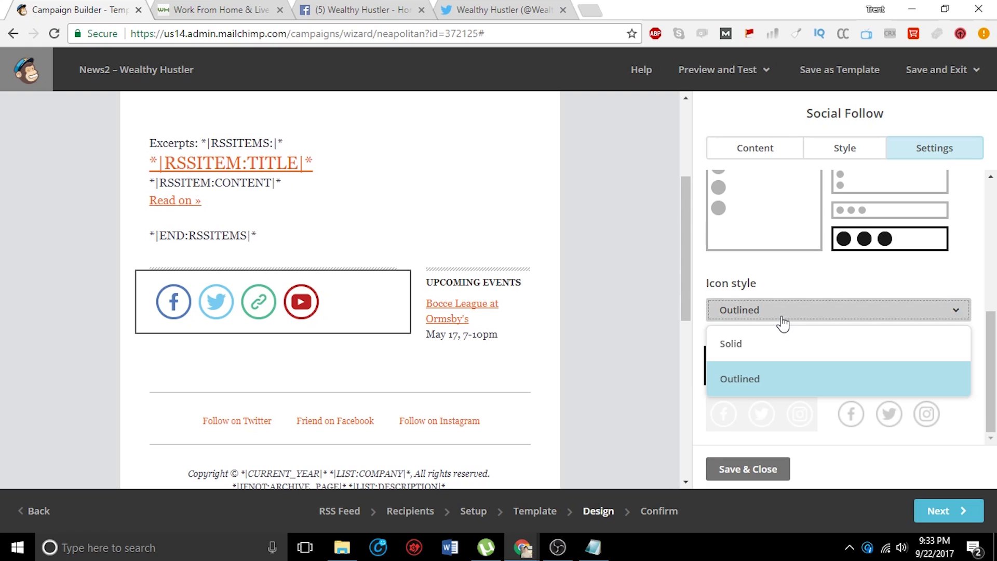
pyautogui.click(763, 356)
# Save and close the Social Follow block, and change the UPCOMING EVENTS heading in the adjacent text block to "OUR MISSION".
pyautogui.click(753, 469)
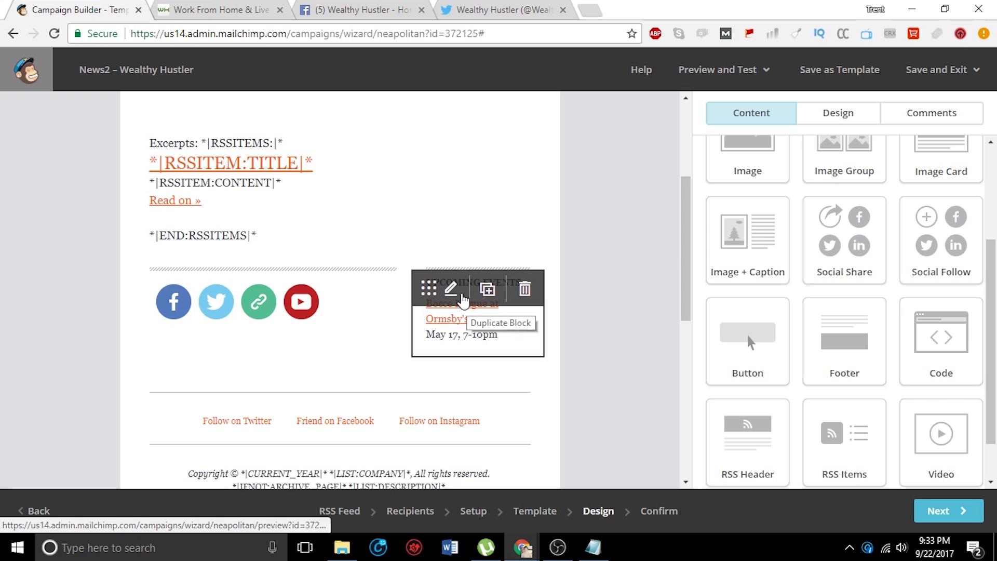
pyautogui.click(451, 290)
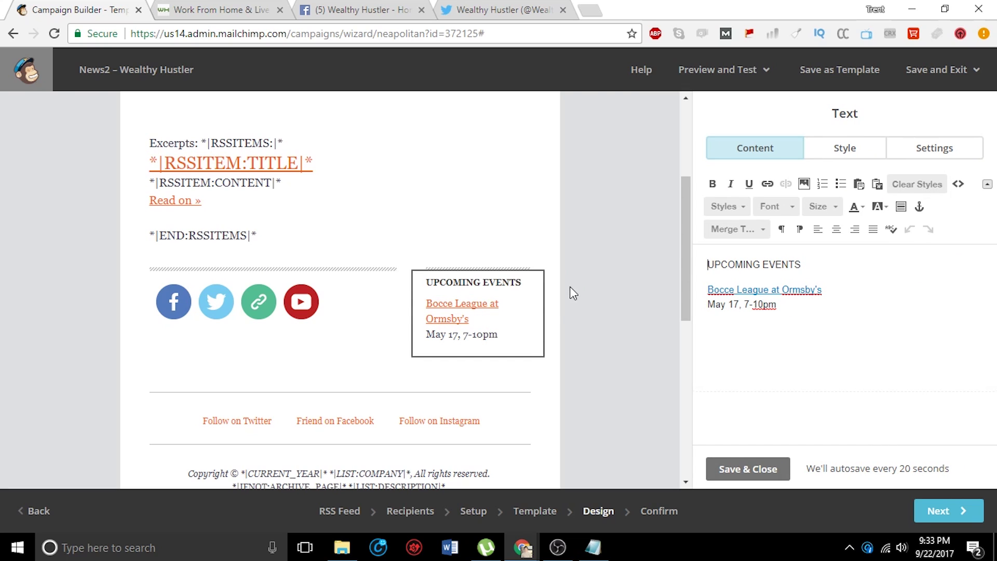
pyautogui.hotkey('ctrl', 'a')
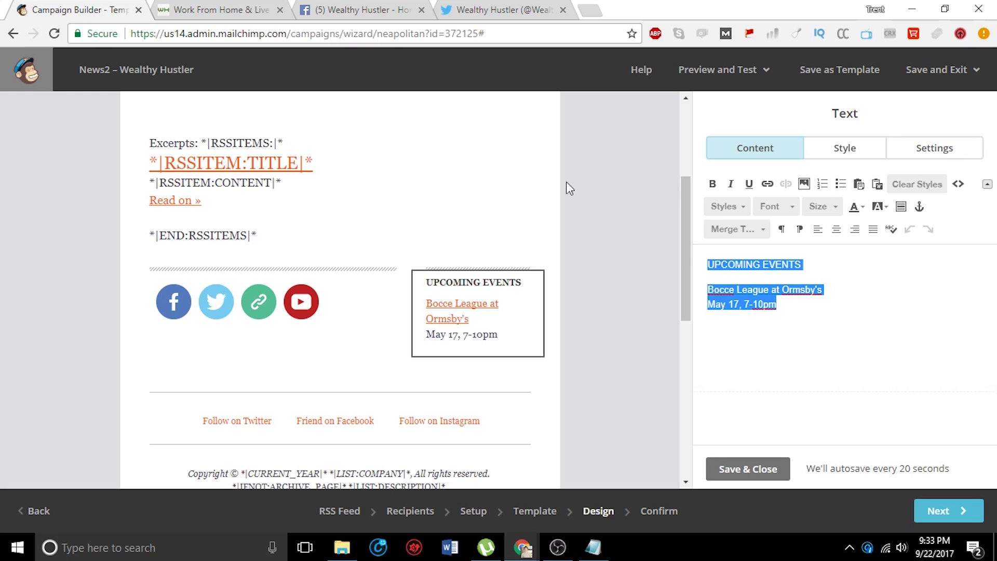
pyautogui.press('Left')
pyautogui.hotkey('shift', 'Down')
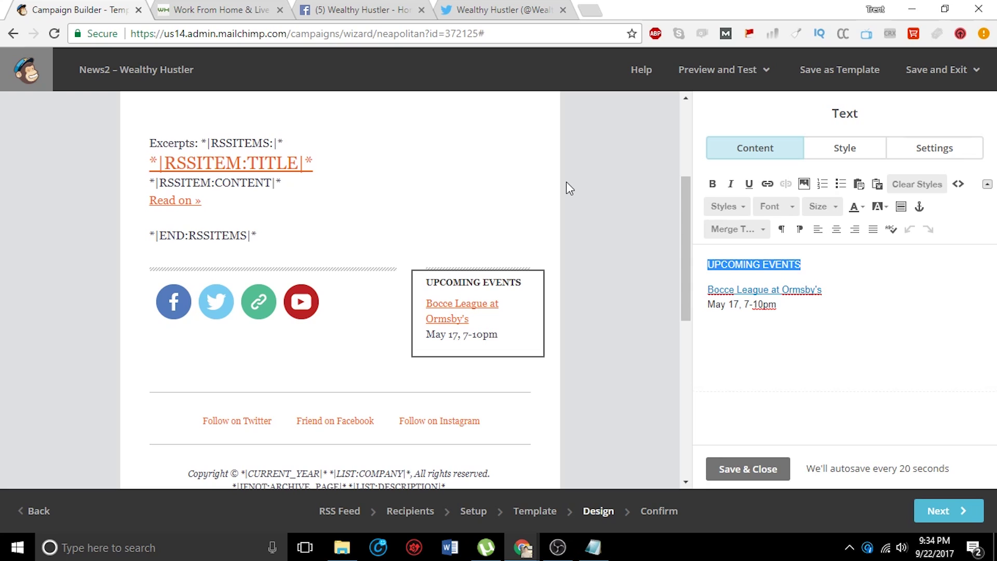
pyautogui.write('OUR MISSION')
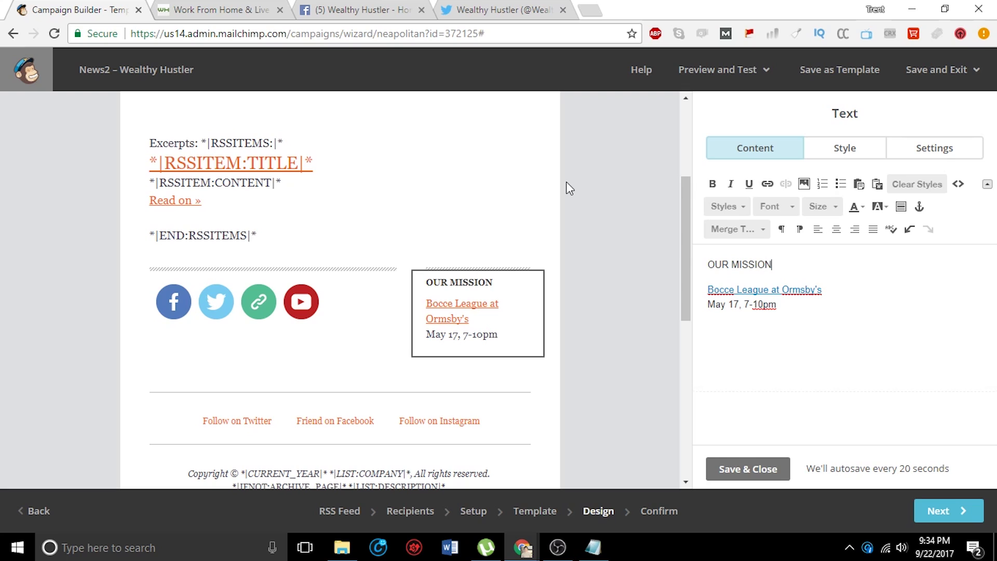
# Replace the event details under the heading with "Our goal is for you to meet yours. Make sure to follow up with our latest money-making".
pyautogui.moveTo(793, 310); pyautogui.dragTo(674, 296)
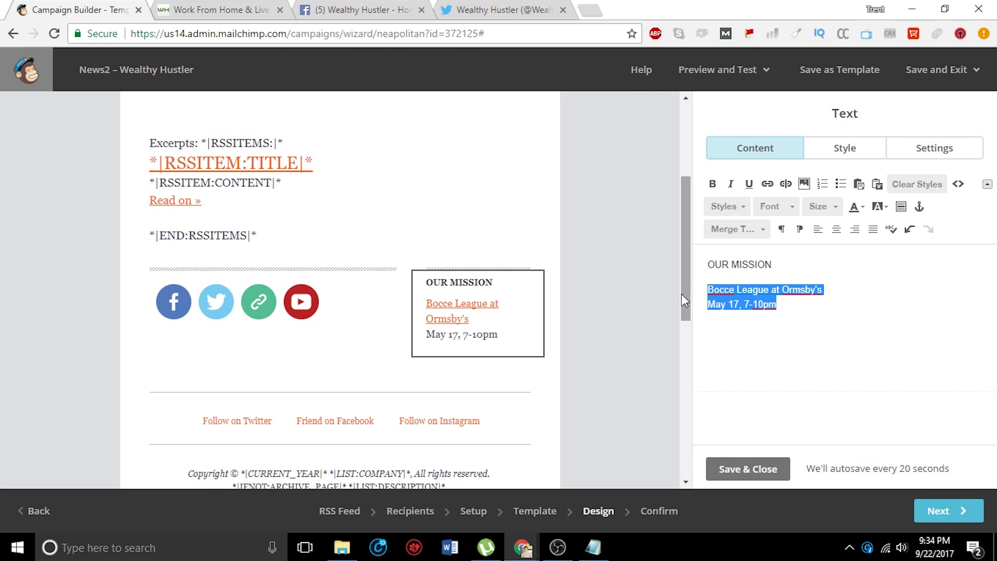
pyautogui.write('Our goal is for you to ')
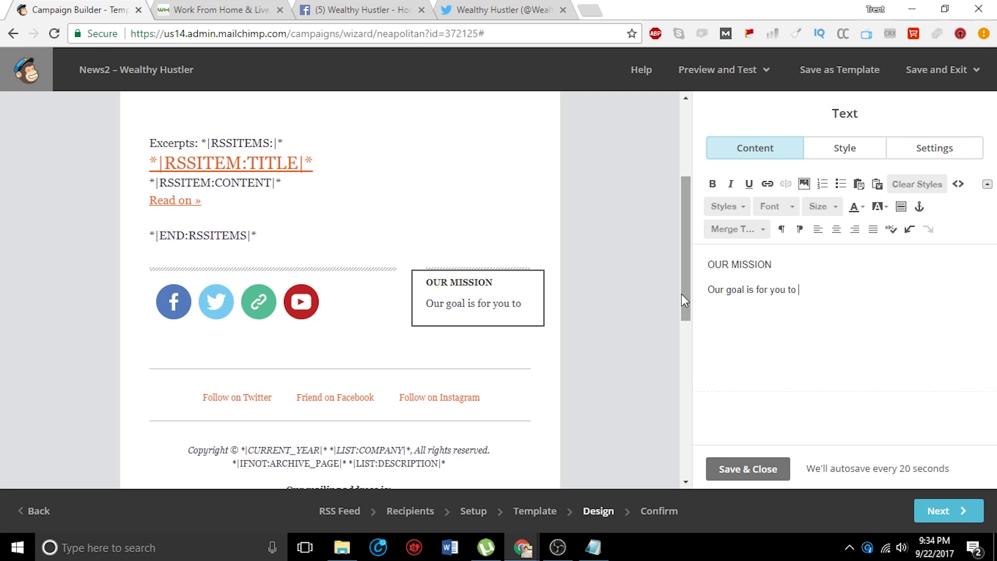
pyautogui.write('meet yours. Make sure to follow up with our latest money-making ')
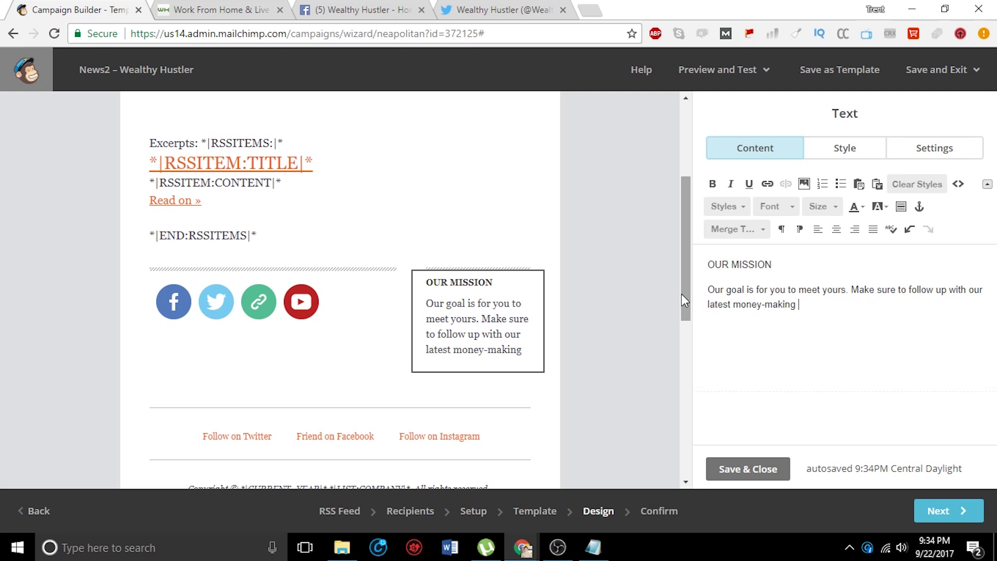
# Complete the mission text with "content, share, and be a part of our community!" and save and close the text block.
pyautogui.write('content, share, an')
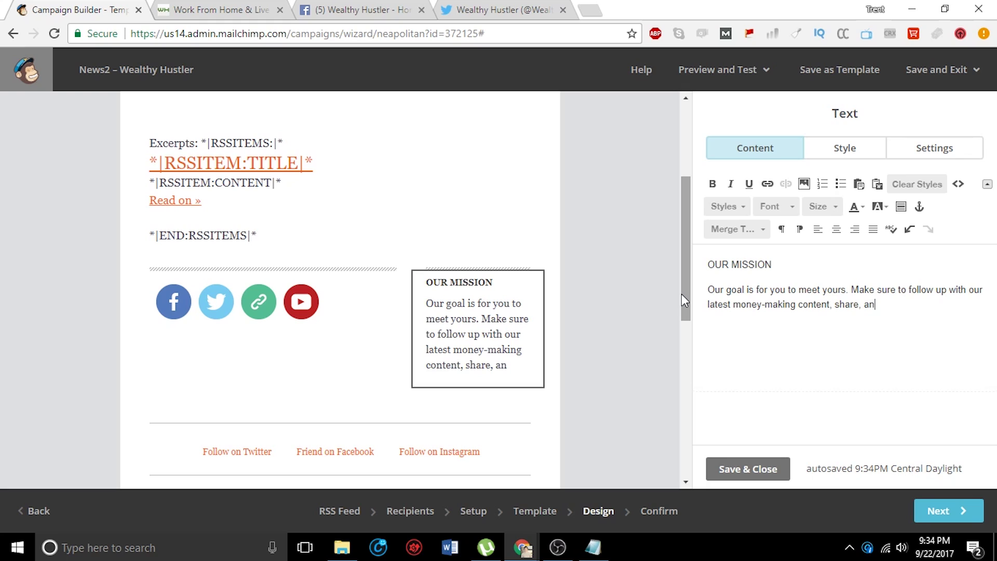
pyautogui.write('d be a part of ')
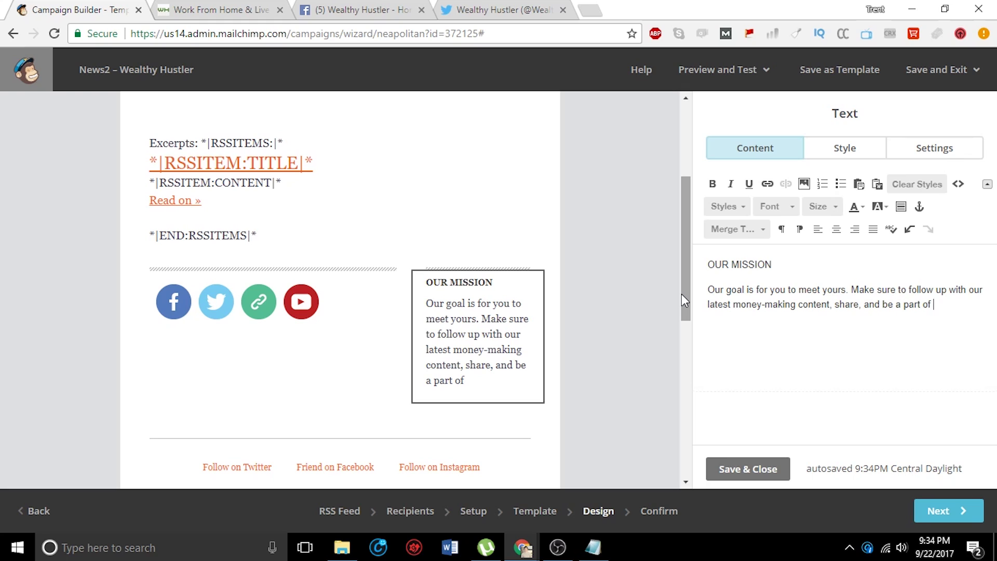
pyautogui.write('our communtiy!')
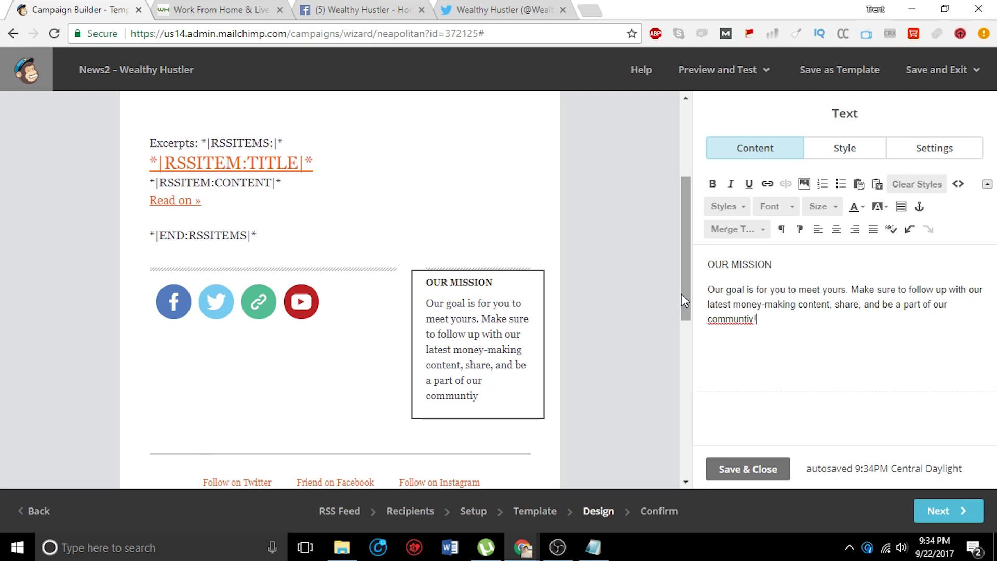
pyautogui.press('BackSpace')
pyautogui.press('BackSpace')
pyautogui.press('BackSpace')
pyautogui.press('BackSpace')
pyautogui.write('ity!')
pyautogui.moveTo(518, 337)
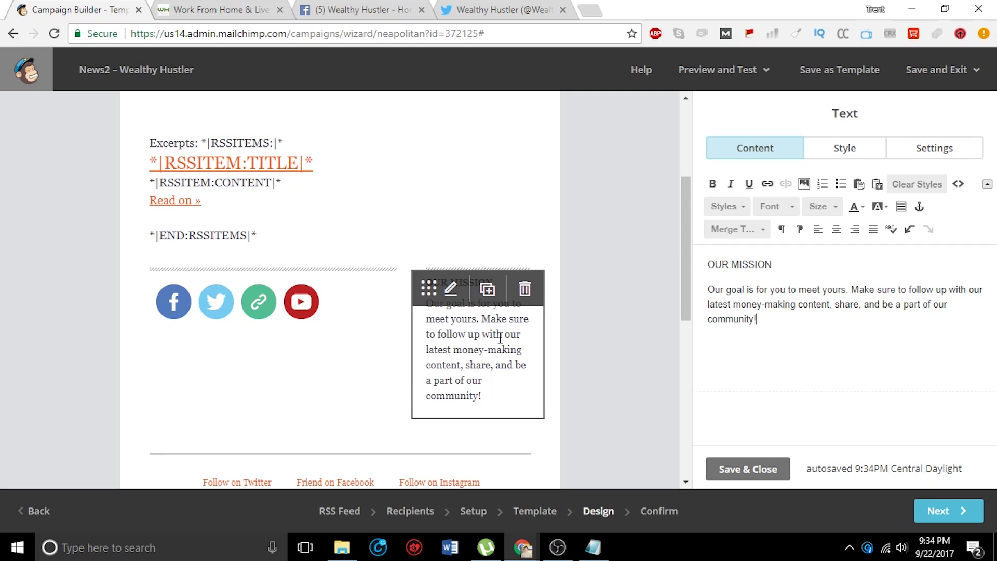
pyautogui.click(750, 473)
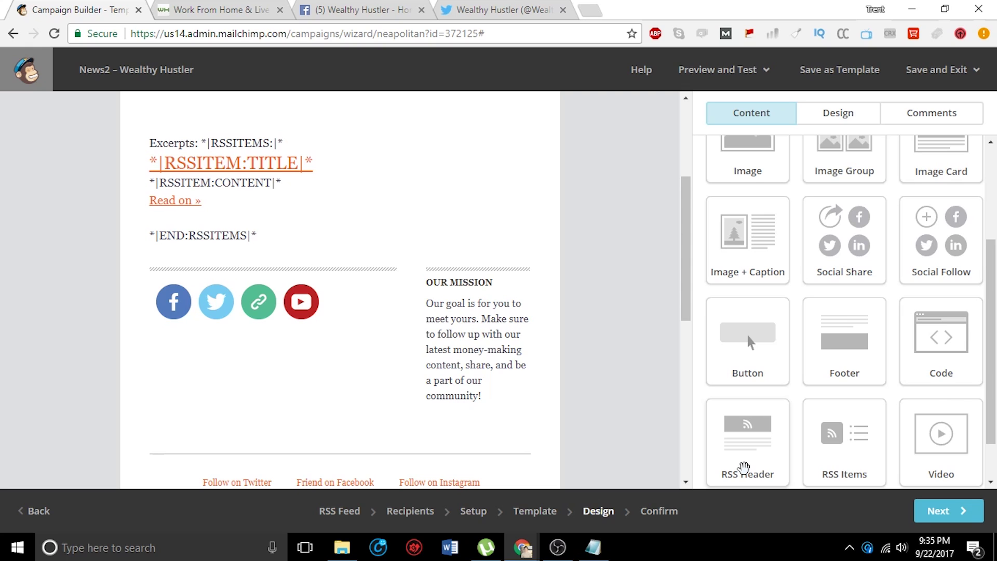
# Delete the content block with the Follow on Twitter, Friend on Facebook and Follow on Instagram links.
pyautogui.scroll(1, 504, 431)
pyautogui.scroll(-1, 560, 398)
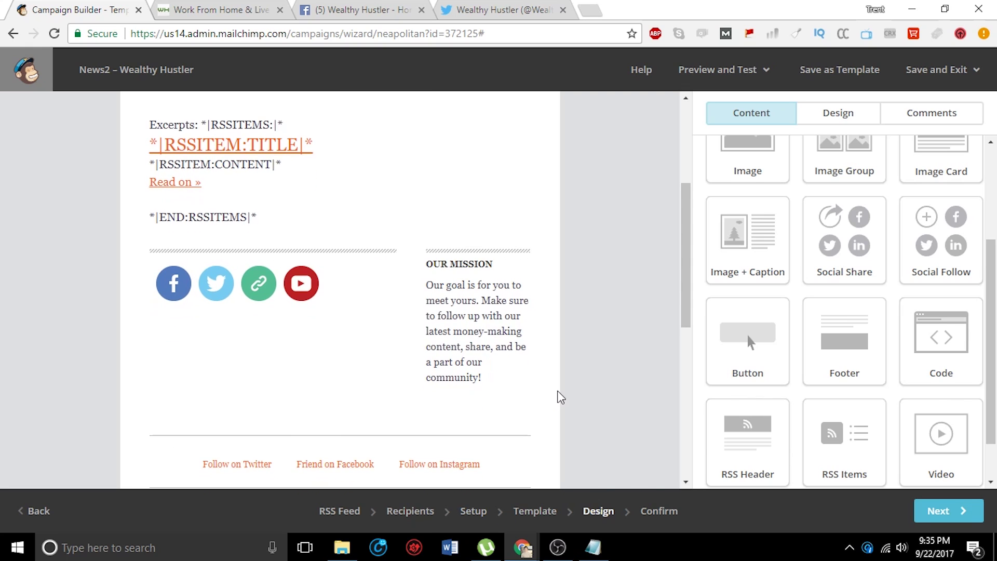
pyautogui.scroll(-2, 560, 398)
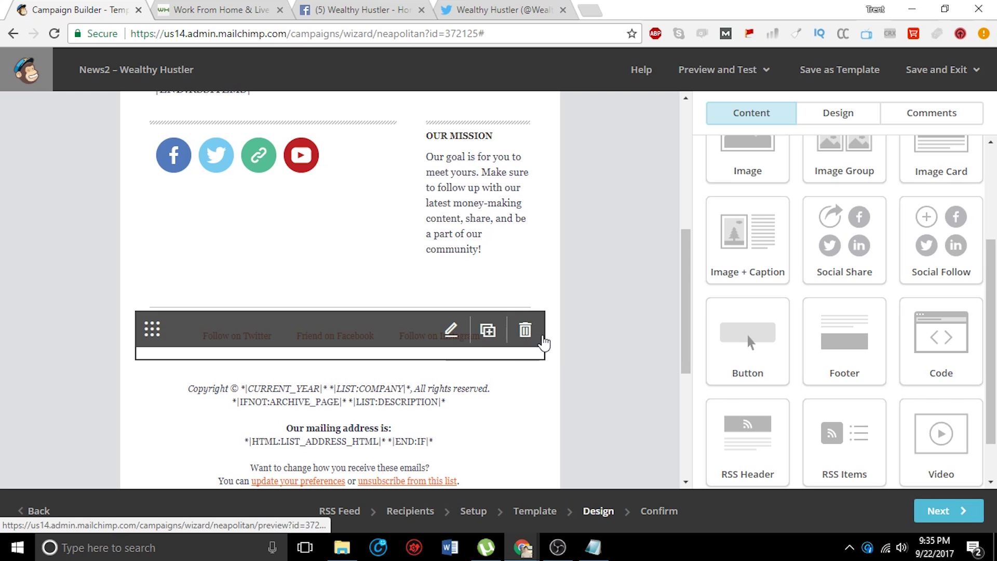
pyautogui.click(526, 333)
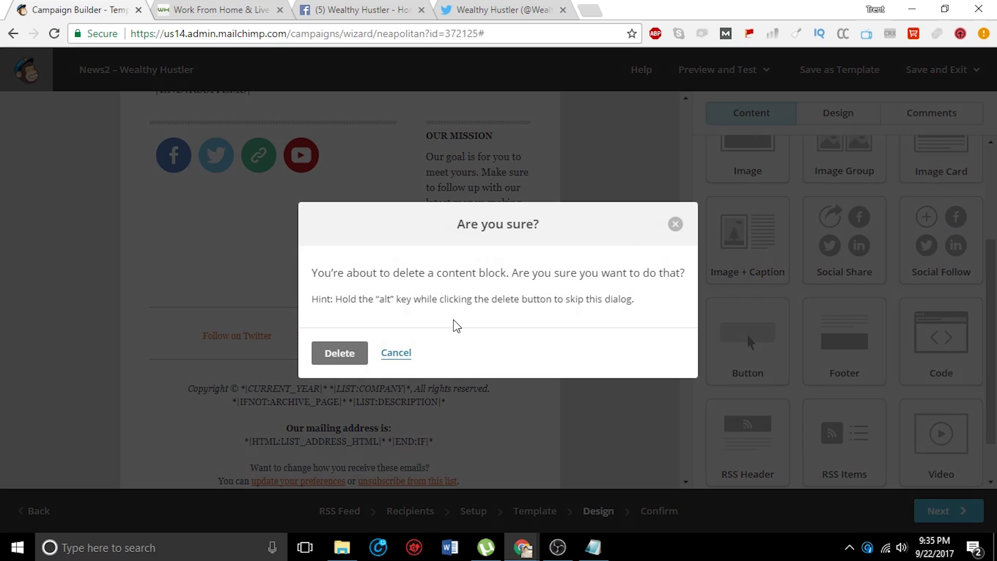
pyautogui.click(678, 224)
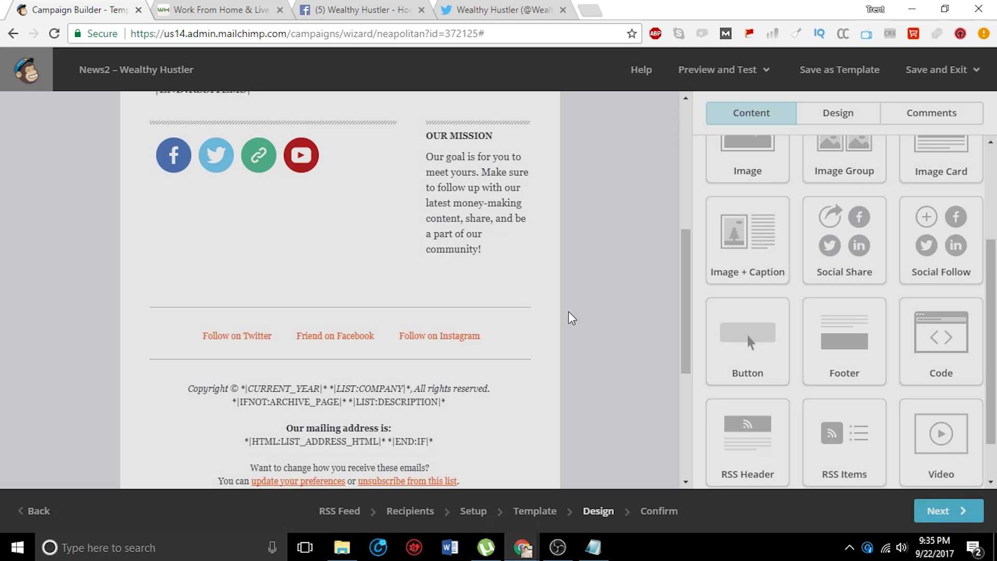
pyautogui.moveTo(486, 329)
pyautogui.click(527, 332)
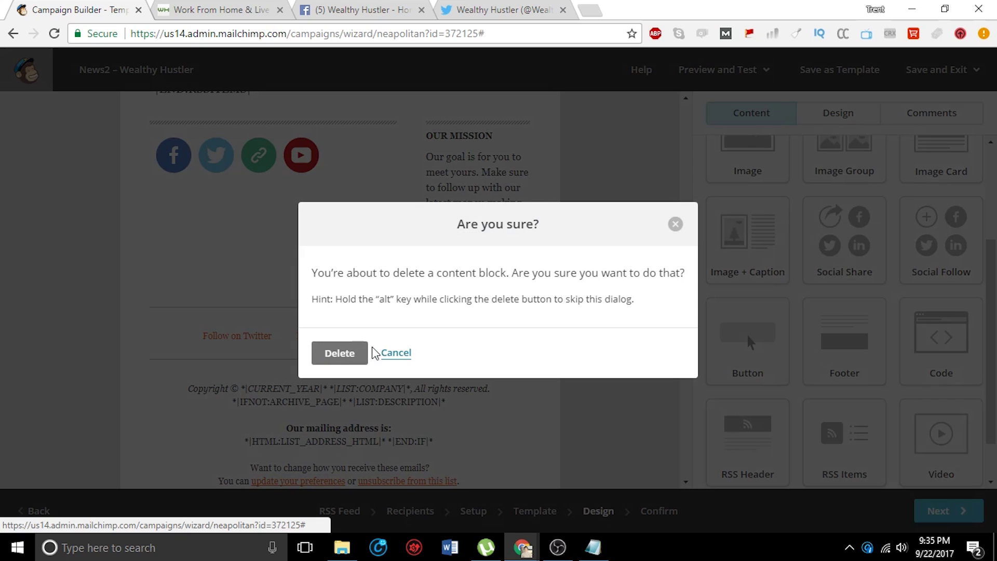
pyautogui.click(357, 352)
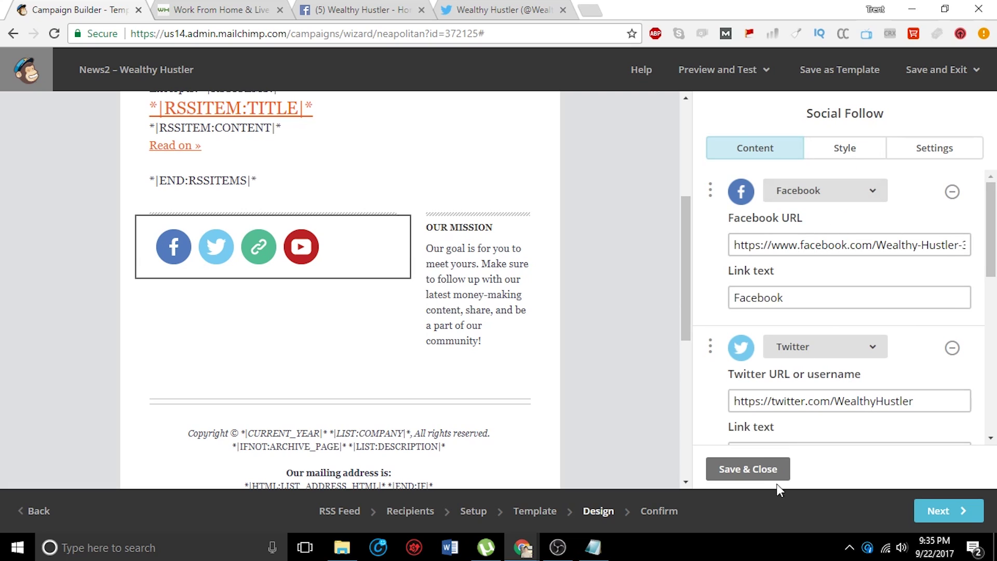
# Add a Text block directly above the social icons and replace its placeholder text with "Follow Us On Social Media!".
pyautogui.click(776, 475)
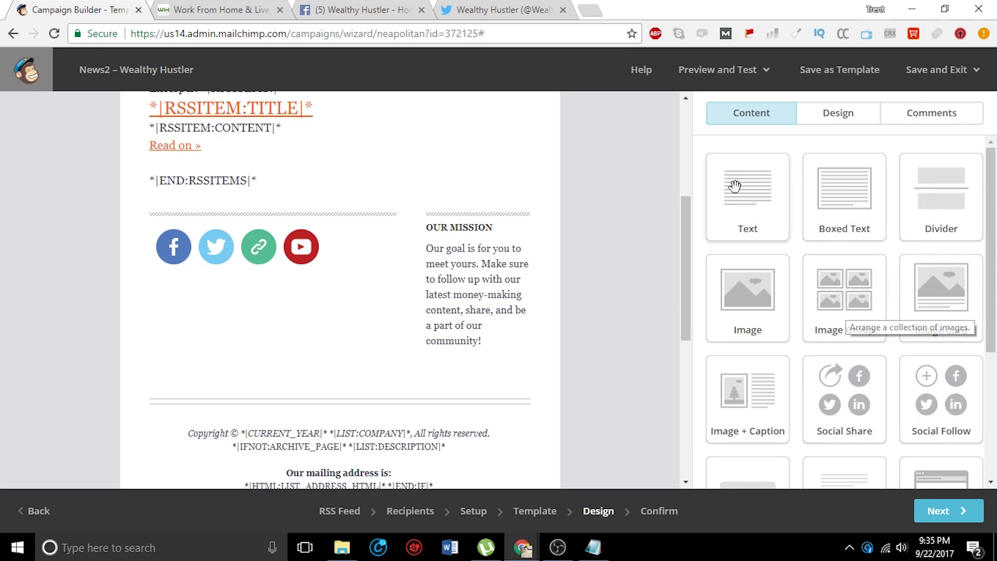
pyautogui.moveTo(739, 186); pyautogui.dragTo(231, 232)
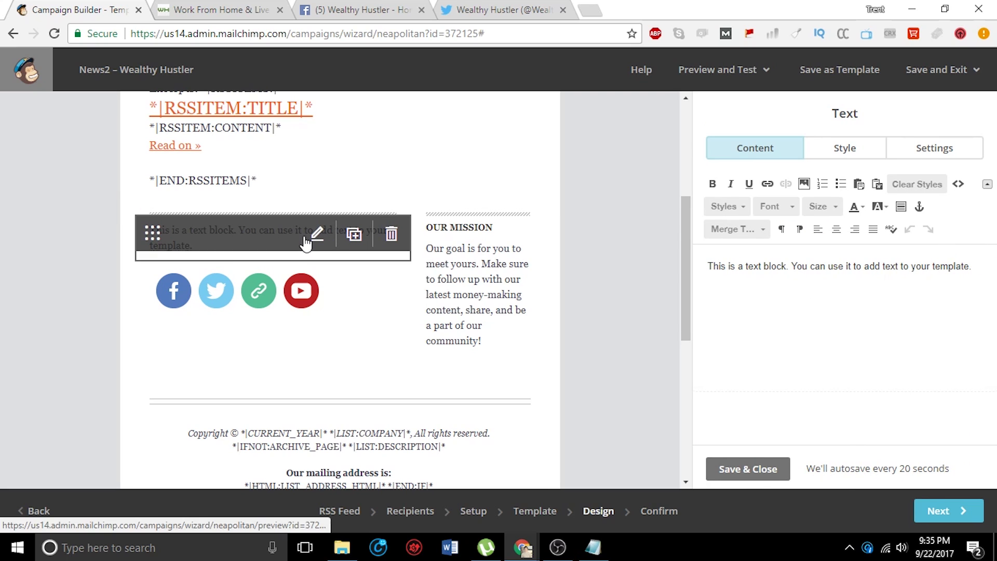
pyautogui.tripleClick(848, 267)
pyautogui.press('BackSpace')
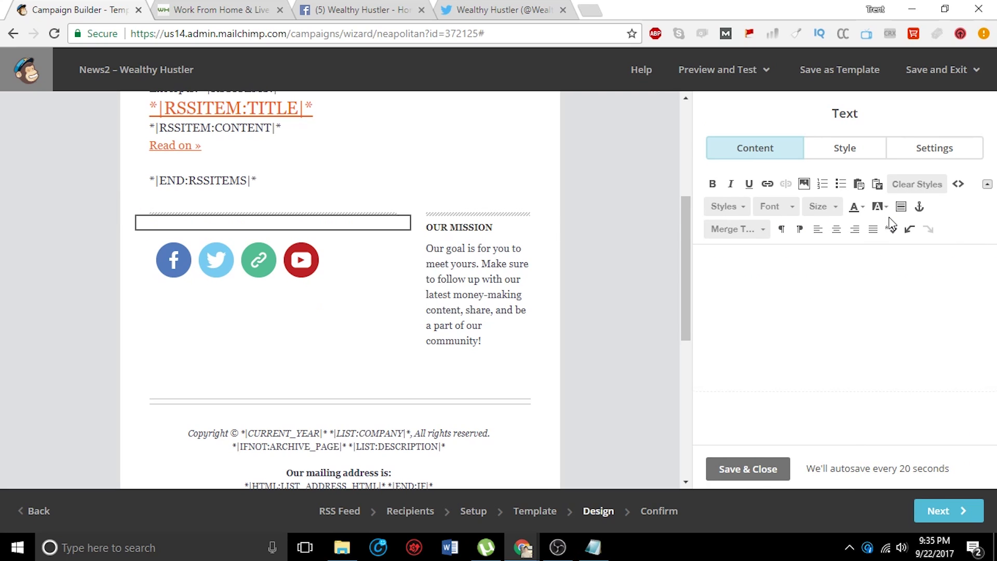
pyautogui.write('Follow Us On Social Media!')
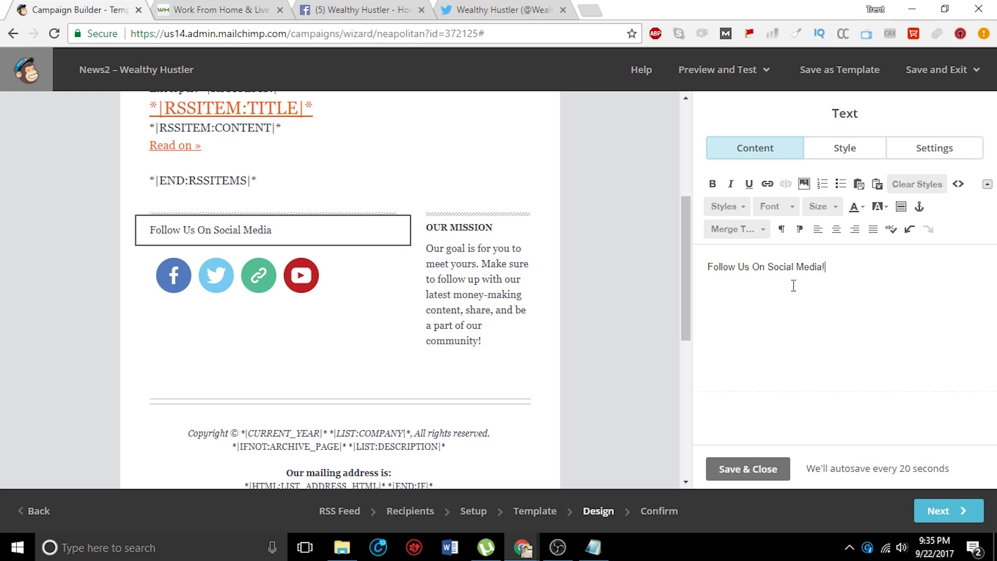
# Try the "Follow Us On Social Media!" text at font size 24 and in bold.
pyautogui.click(826, 206)
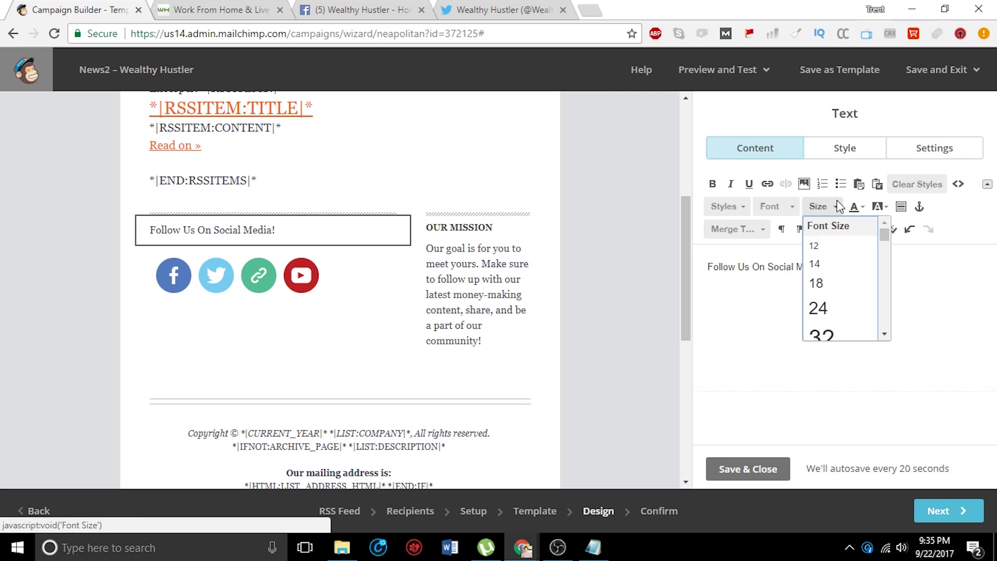
pyautogui.click(831, 308)
pyautogui.moveTo(825, 275); pyautogui.dragTo(644, 279)
pyautogui.click(895, 279)
pyautogui.moveTo(896, 279); pyautogui.dragTo(644, 196)
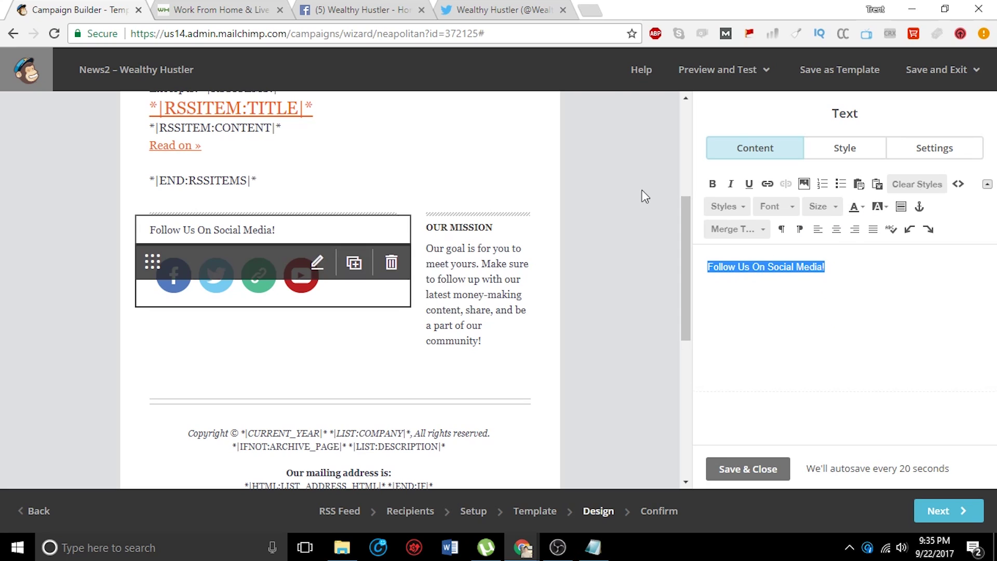
pyautogui.click(820, 208)
pyautogui.click(830, 308)
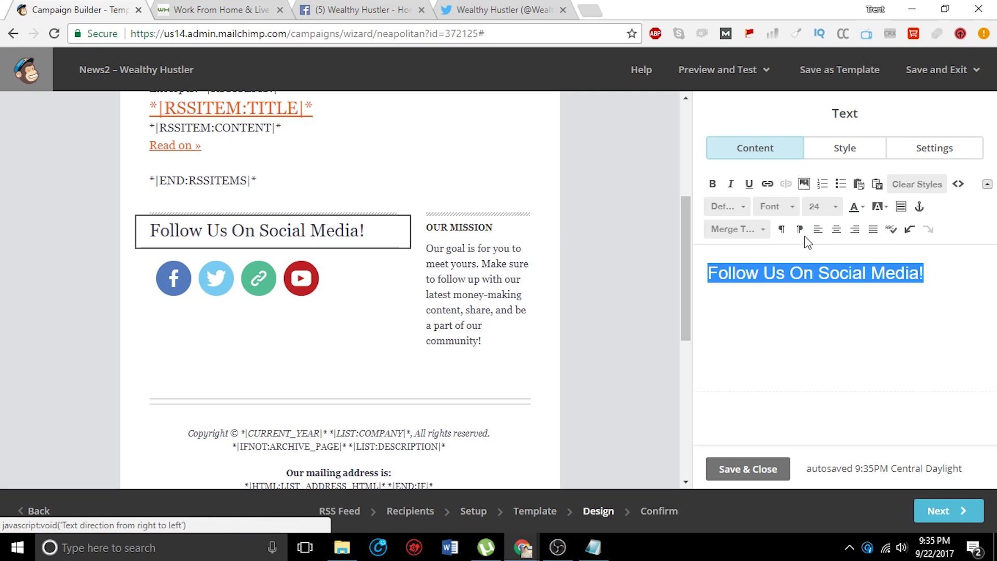
pyautogui.click(712, 184)
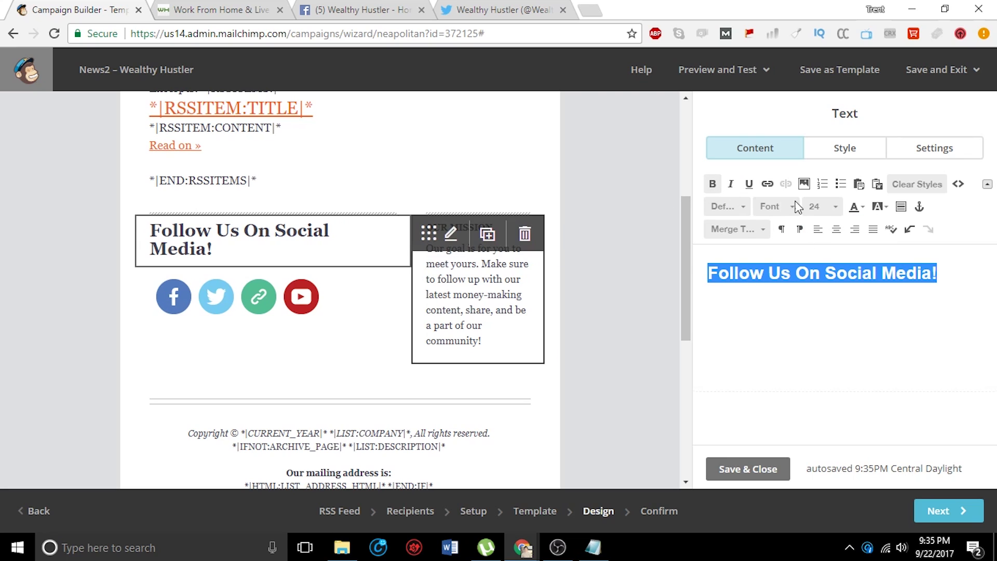
# Set the "Follow Us On Social Media!" text to font size 20, centered and without bold.
pyautogui.click(826, 211)
pyautogui.scroll(2, 832, 279)
pyautogui.click(831, 307)
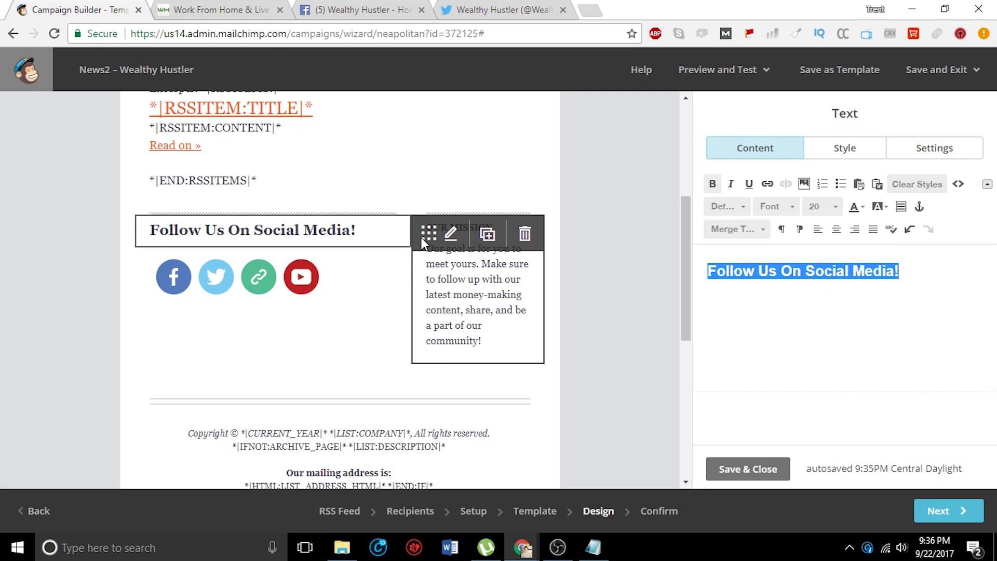
pyautogui.click(836, 229)
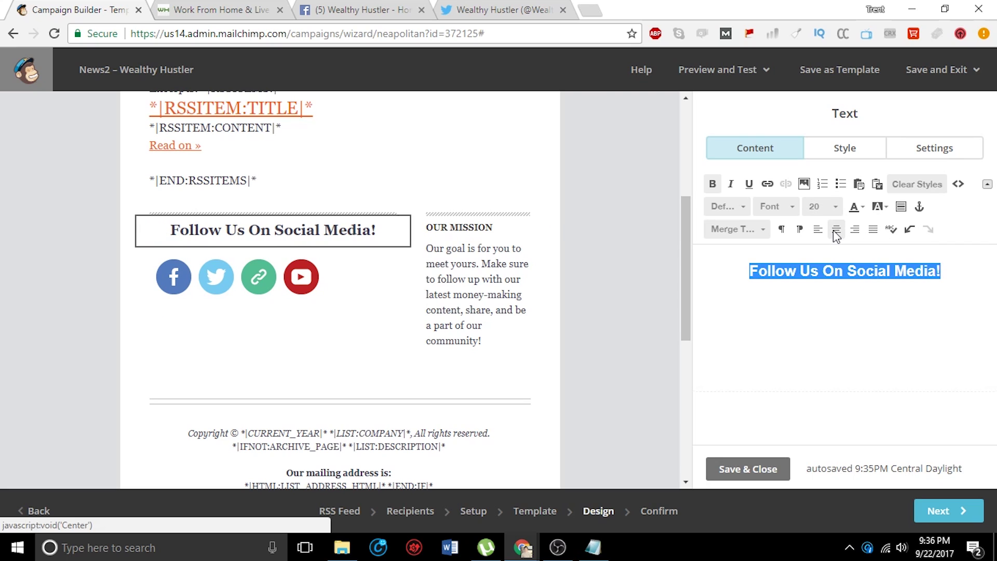
pyautogui.click(712, 184)
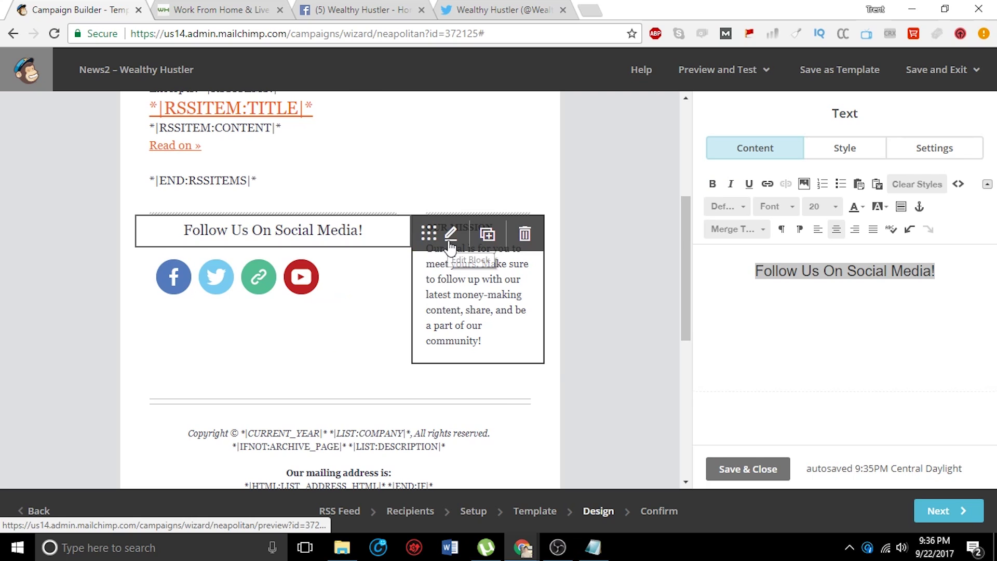
# Open the footer block for editing and delete the *|HTML:LIST_ADDRESS_HTML|* merge tag from its text.
pyautogui.scroll(-3, 408, 301)
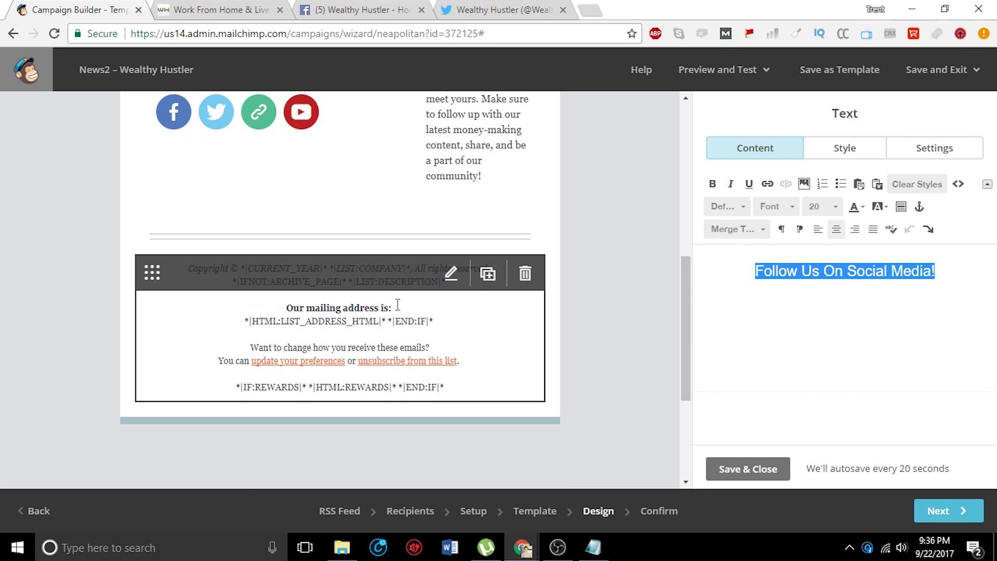
pyautogui.click(450, 283)
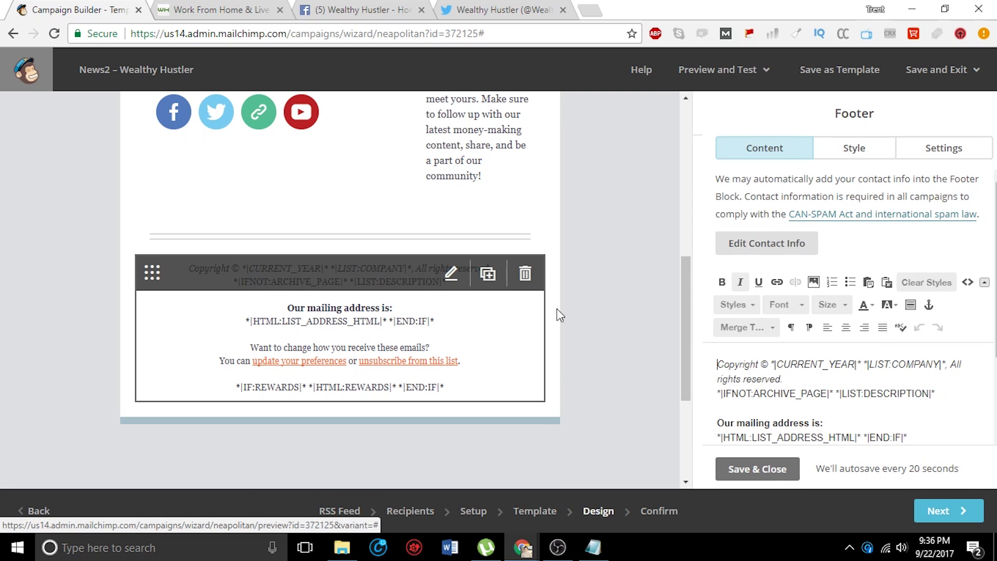
pyautogui.scroll(-2, 747, 349)
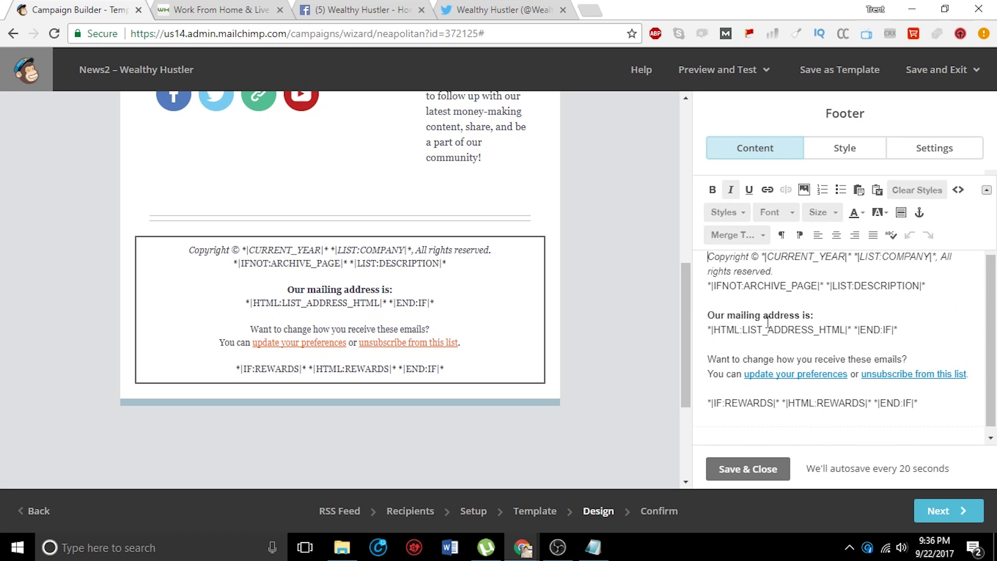
pyautogui.moveTo(517, 274)
pyautogui.scroll(2, 833, 334)
pyautogui.scroll(-1, 838, 365)
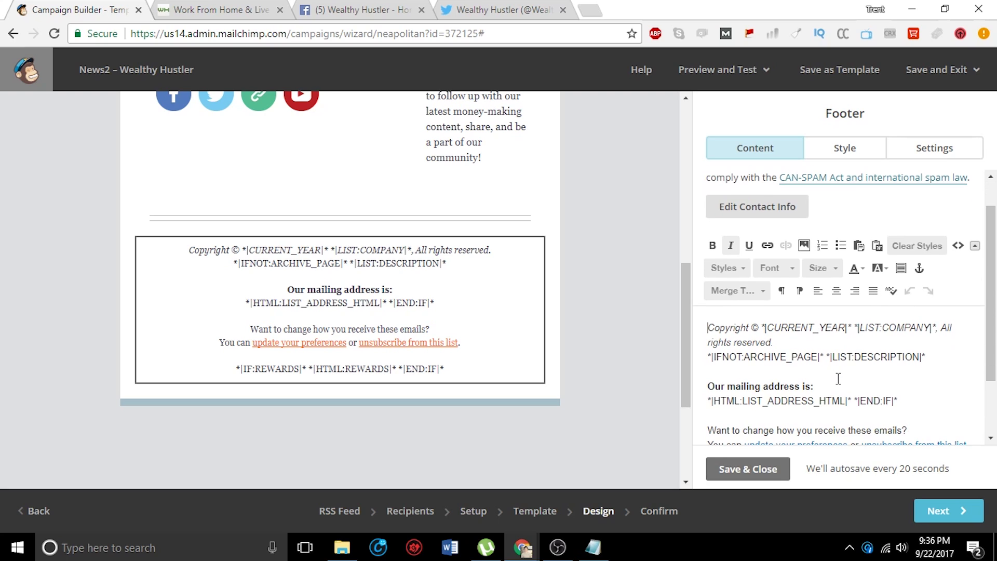
pyautogui.click(913, 400)
pyautogui.moveTo(852, 398); pyautogui.dragTo(711, 401)
pyautogui.doubleClick(710, 400)
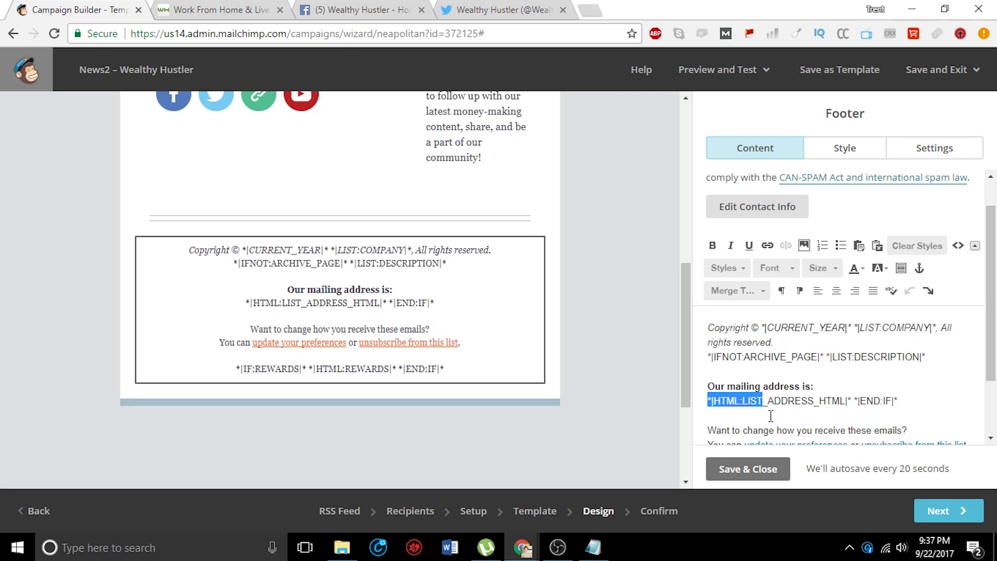
pyautogui.click(852, 399)
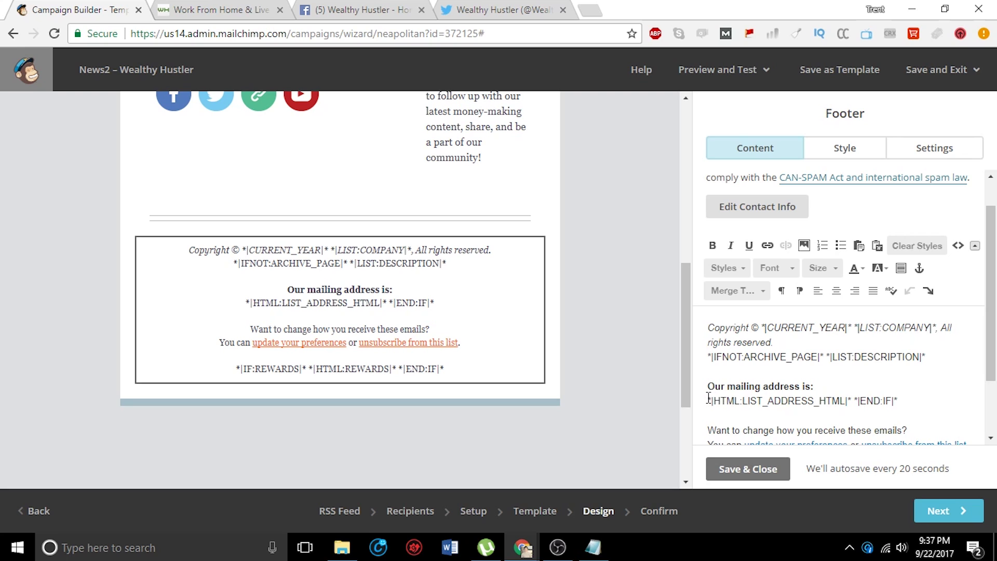
pyautogui.keyDown('shift'); pyautogui.click(709, 399); pyautogui.keyUp('shift')
pyautogui.press('Delete')
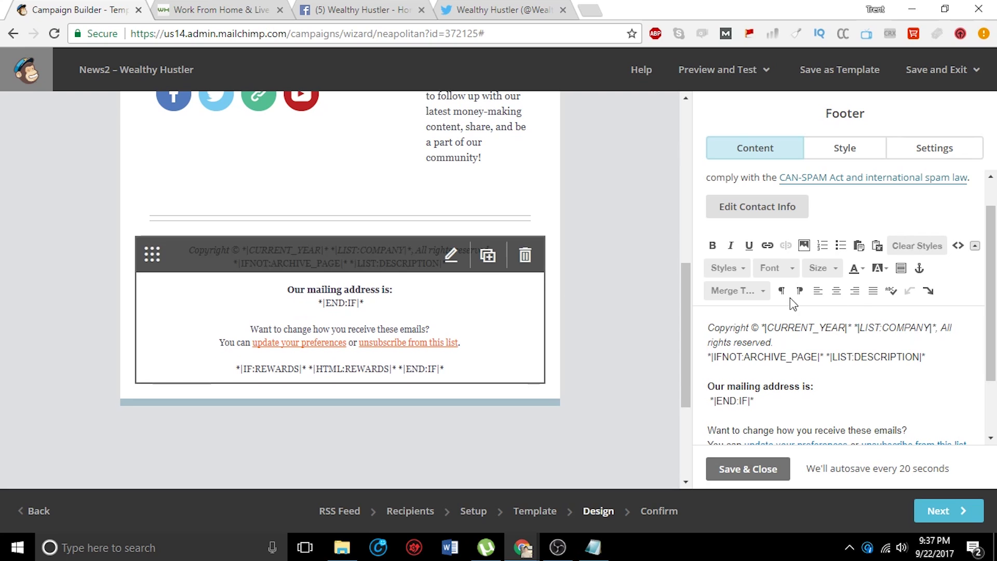
# Delete the "Our mailing address is:" heading and the empty line above it from the footer text.
pyautogui.keyDown('shift'); pyautogui.click(709, 387); pyautogui.keyUp('shift')
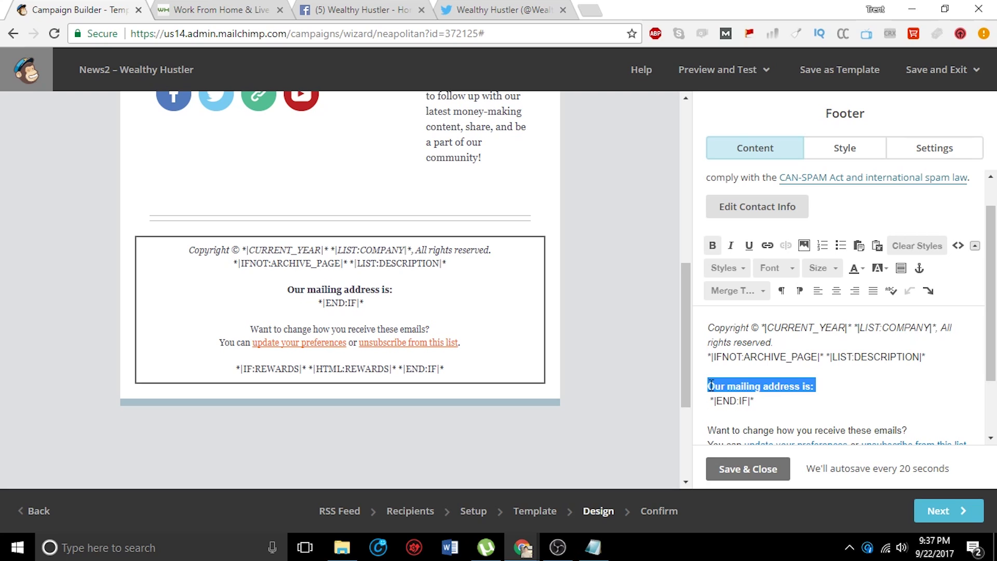
pyautogui.press('BackSpace')
pyautogui.press('BackSpace')
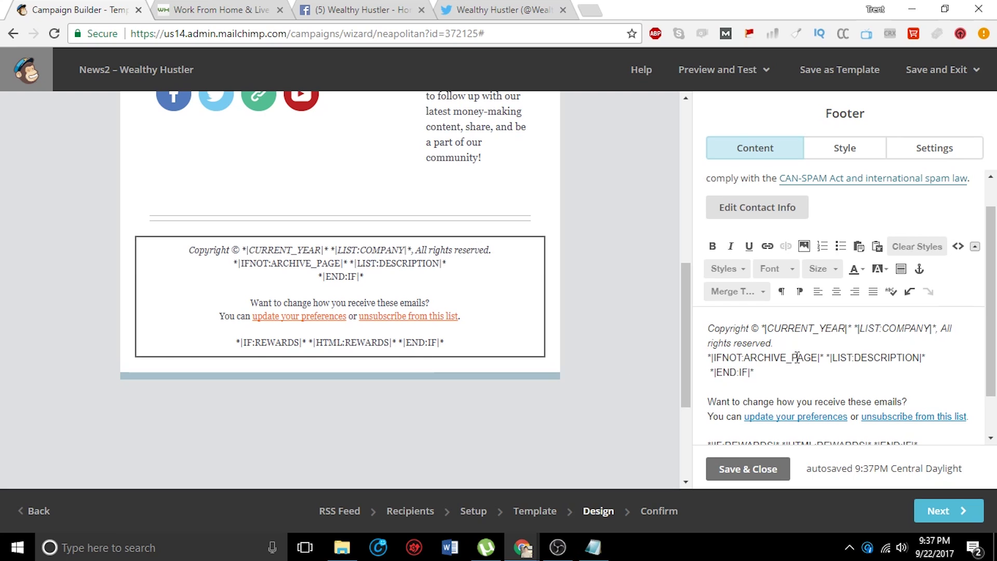
# Check the footer's style and column settings, save and close the block, and proceed to the Confirm stage.
pyautogui.scroll(-1, 811, 379)
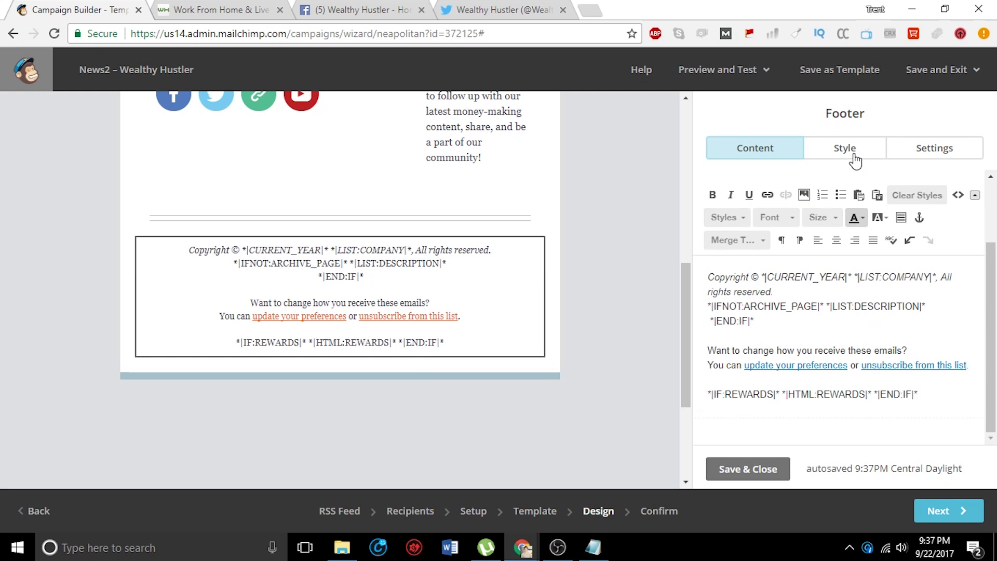
pyautogui.click(873, 152)
pyautogui.click(953, 149)
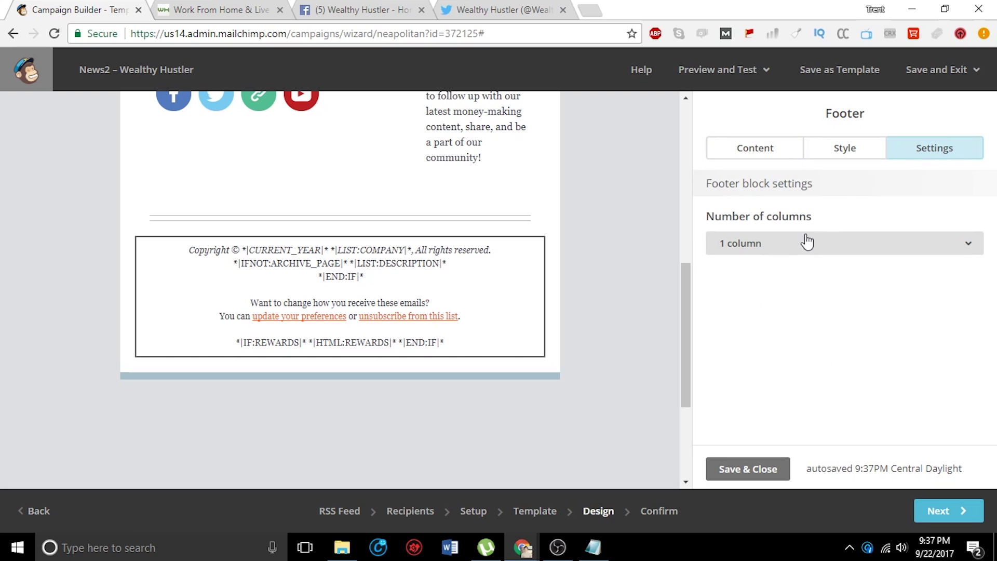
pyautogui.click(759, 470)
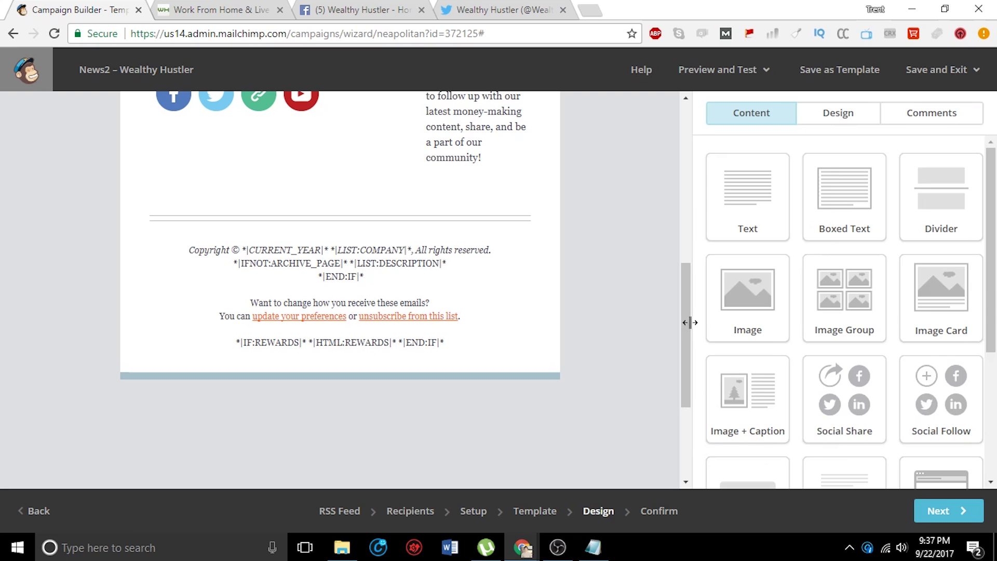
pyautogui.click(944, 517)
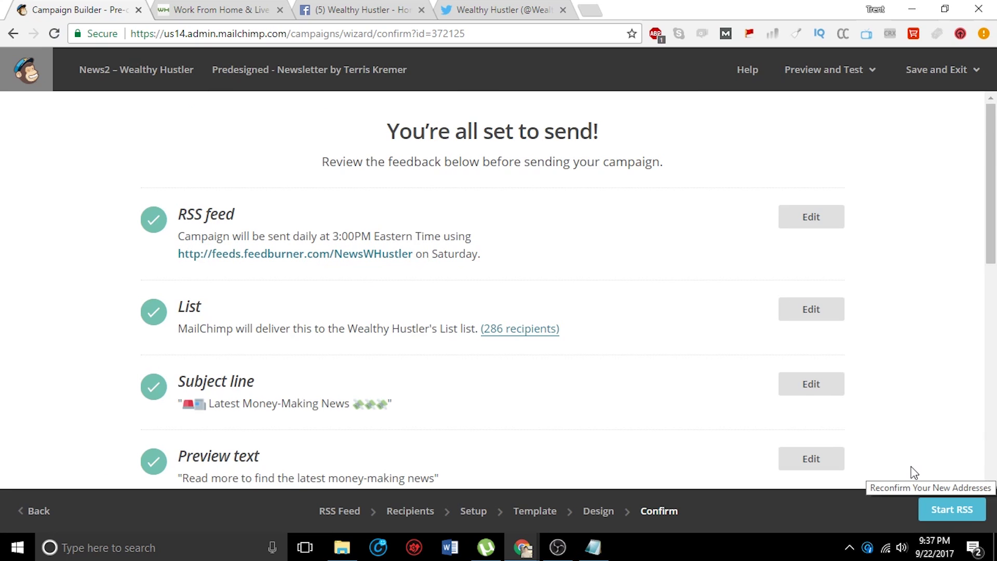
# Review the campaign's pre-send checklist and open the Social Cards settings for editing.
pyautogui.scroll(-10, 583, 303)
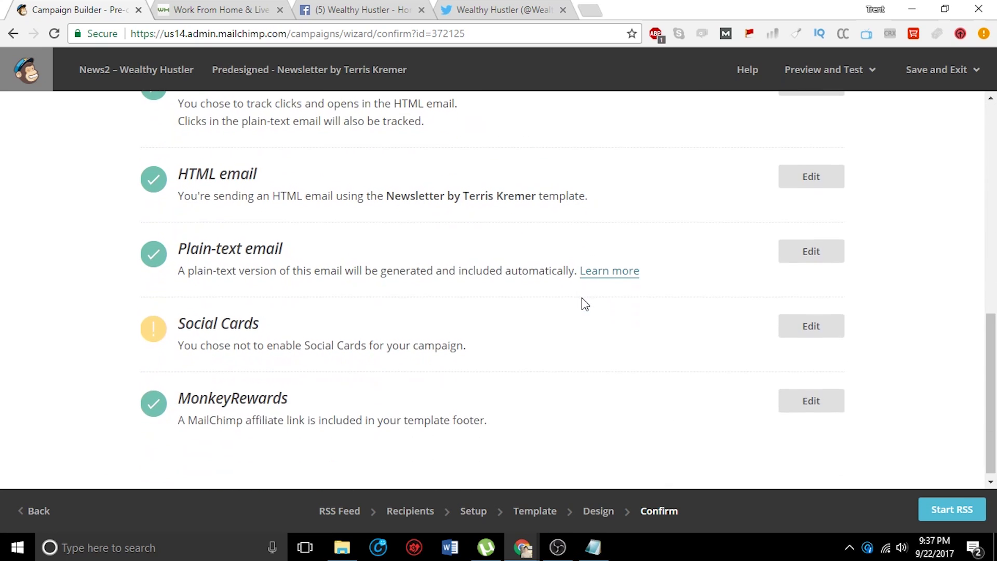
pyautogui.scroll(7, 584, 312)
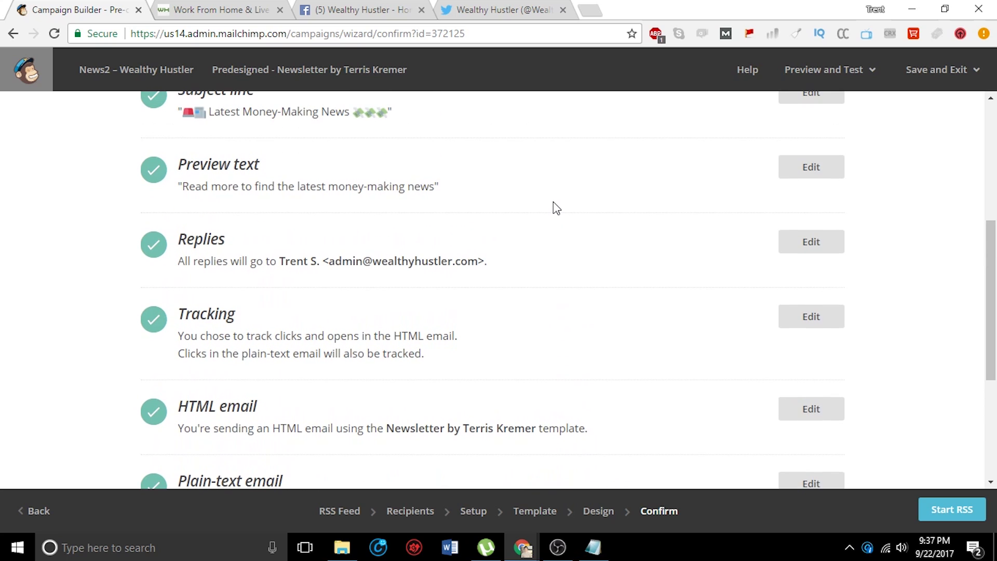
pyautogui.scroll(1, 544, 252)
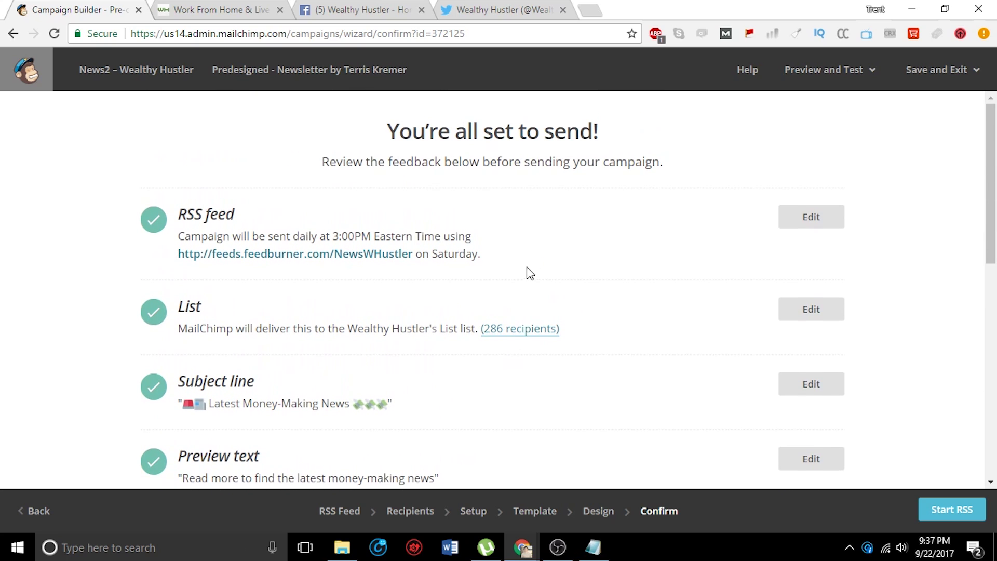
pyautogui.scroll(-10, 529, 264)
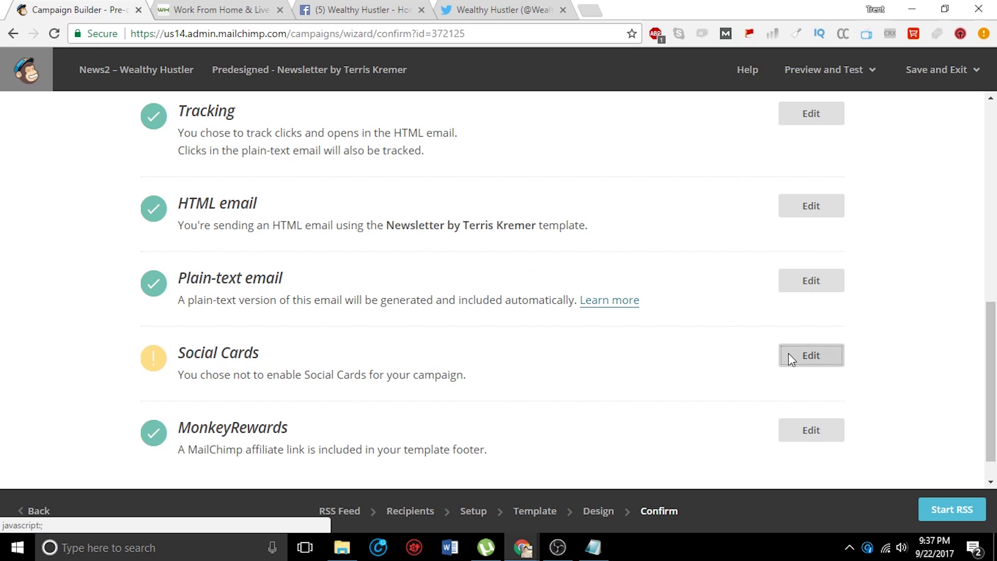
pyautogui.click(788, 354)
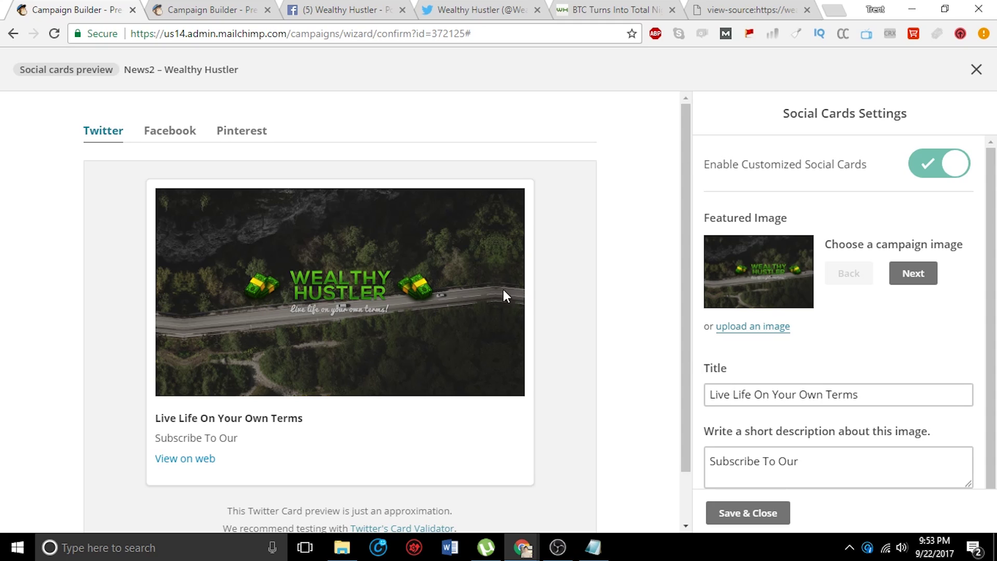
# Select the social card's title text, then search the web for "EMOJI MONEY MAKING" and copy the money bag emoji.
pyautogui.click(831, 396)
pyautogui.moveTo(868, 395); pyautogui.dragTo(693, 413)
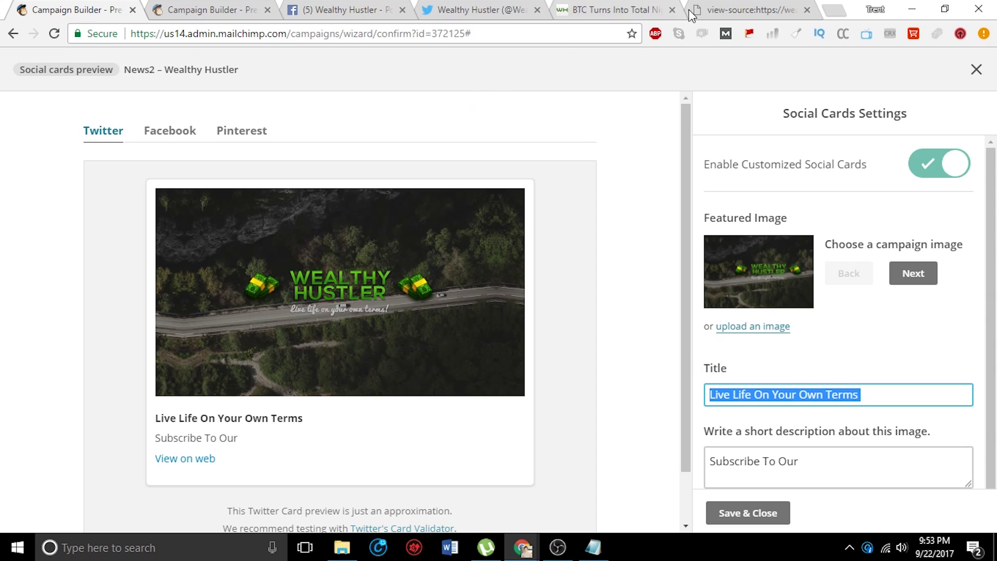
pyautogui.click(754, 9)
pyautogui.click(520, 33)
pyautogui.write('EMOJI MONEY MAKING')
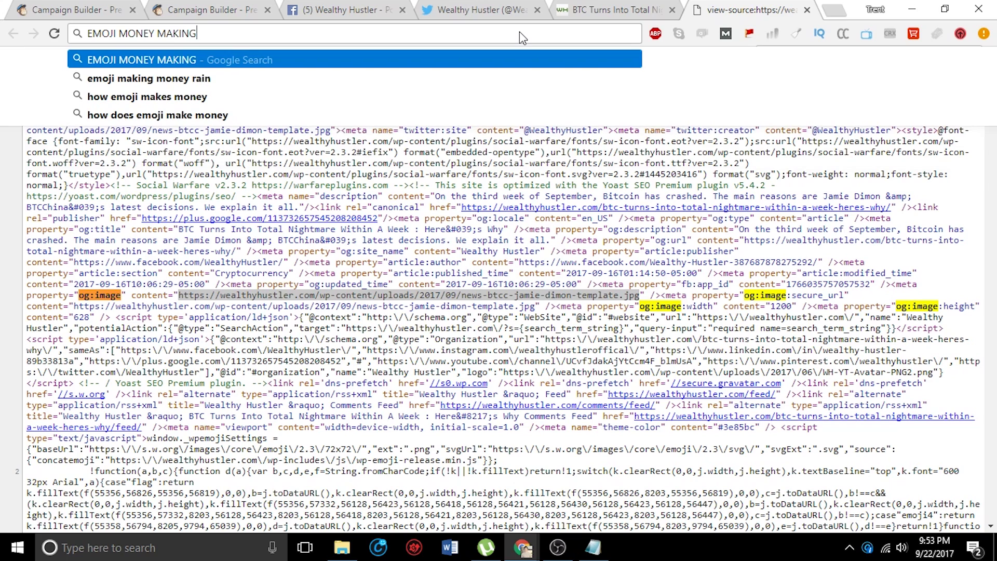
pyautogui.press('Return')
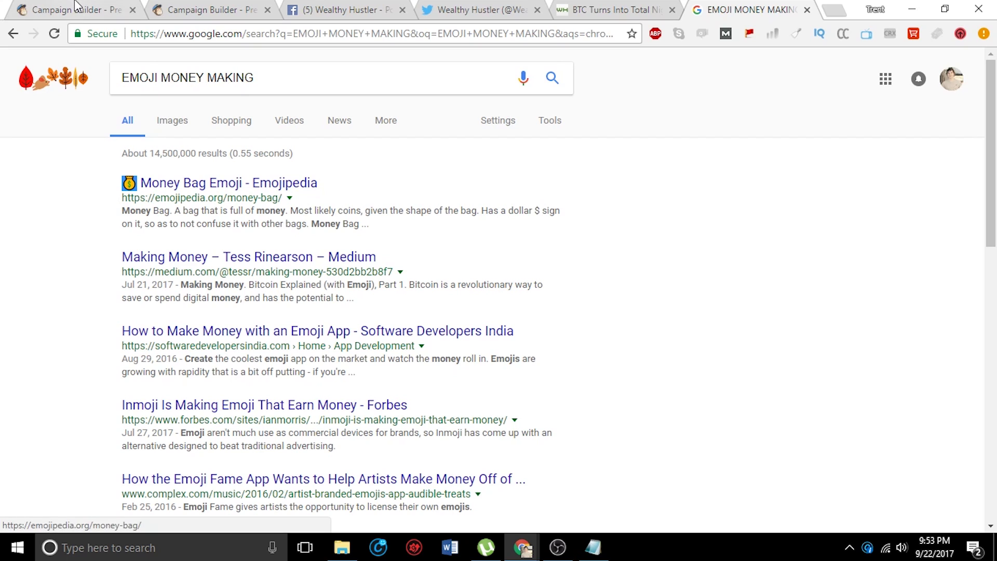
# Return to the social card settings and replace the title with "Get The Latest 💰 Making News".
pyautogui.hotkey('ctrl', '1')
pyautogui.hotkey('ctrl', 'v')
pyautogui.hotkey('ctrl', 'z')
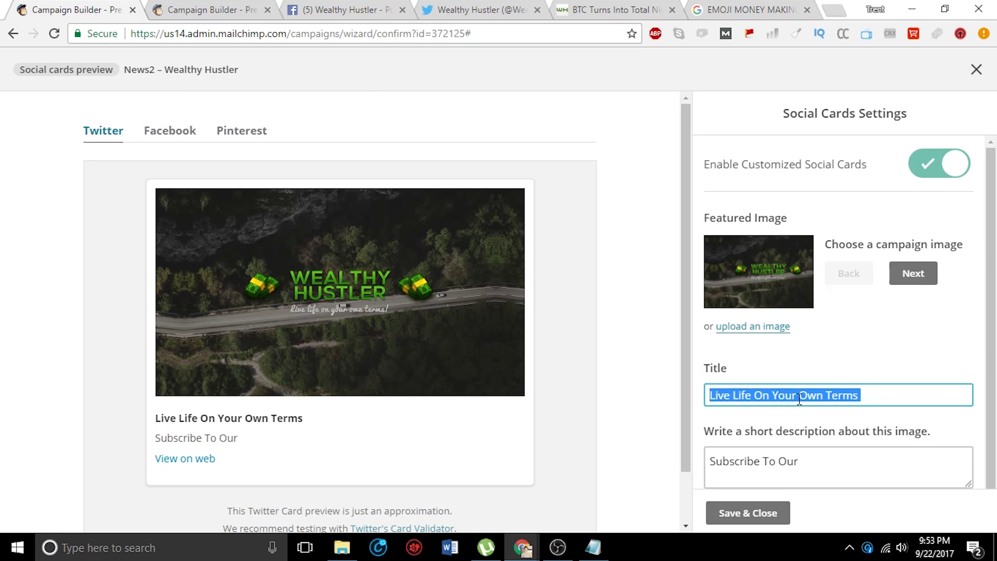
pyautogui.write('Get The ')
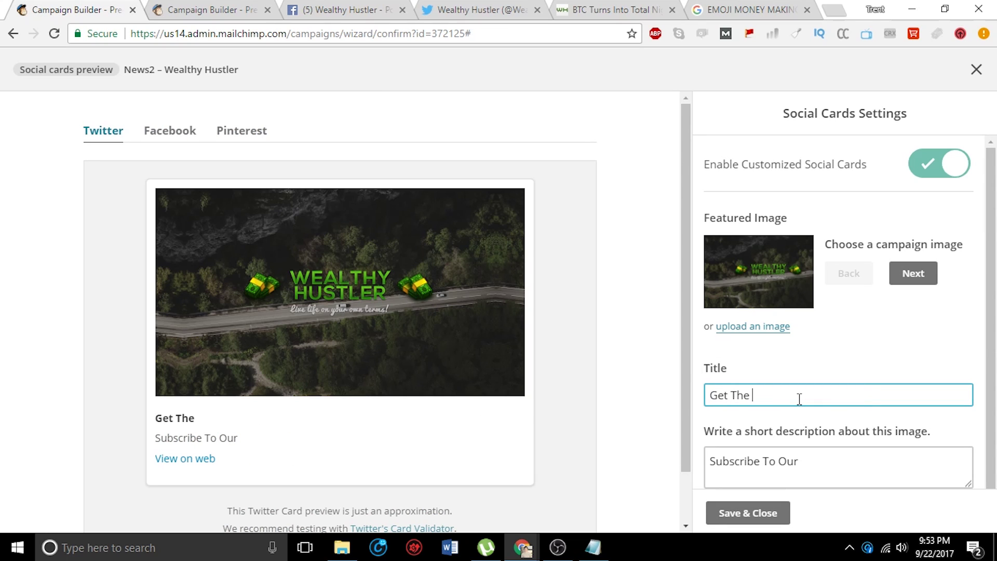
pyautogui.write('Latest')
pyautogui.write('💰')
pyautogui.write('Making News')
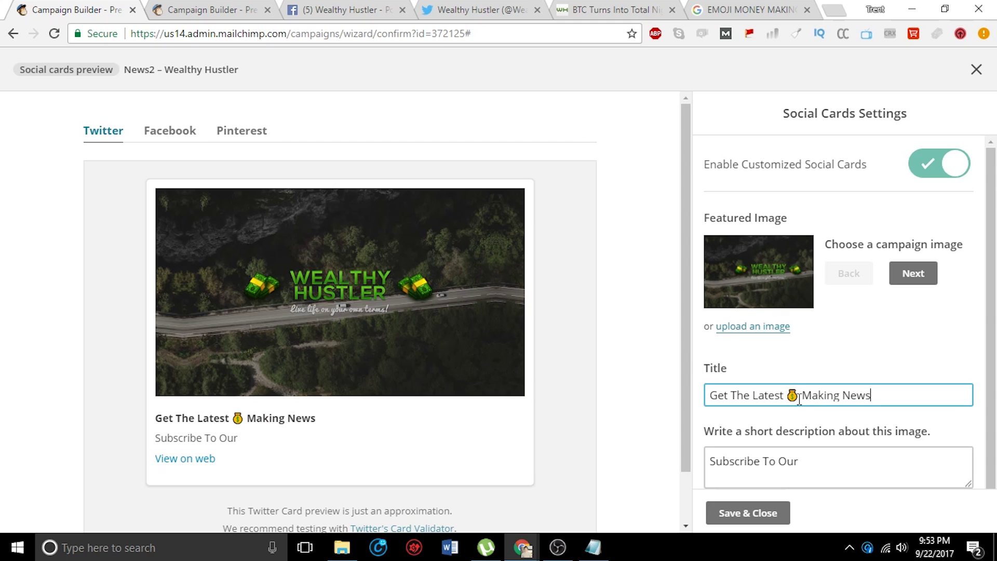
pyautogui.doubleClick(846, 396)
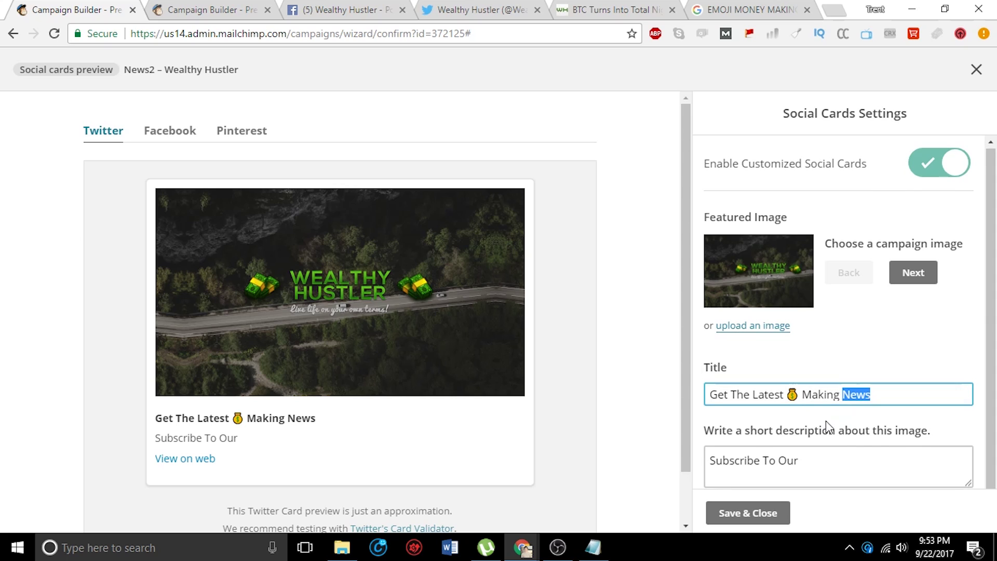
pyautogui.scroll(-1, 826, 421)
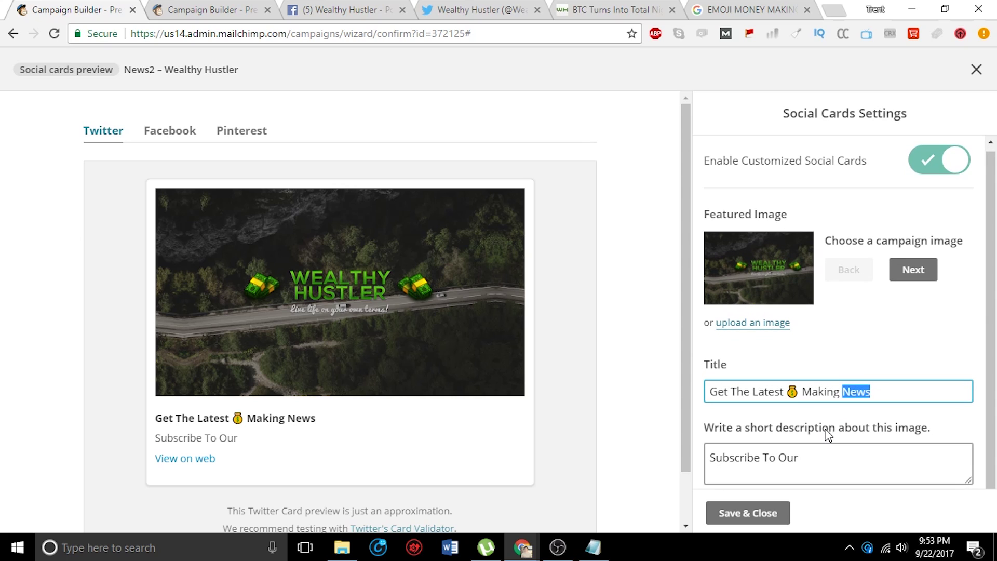
pyautogui.doubleClick(792, 390)
pyautogui.click(792, 389)
pyautogui.hotkey('shift', 'Right')
# Replace the social card's short description with "BREAKING".
pyautogui.click(846, 464)
pyautogui.hotkey('ctrl', 'a')
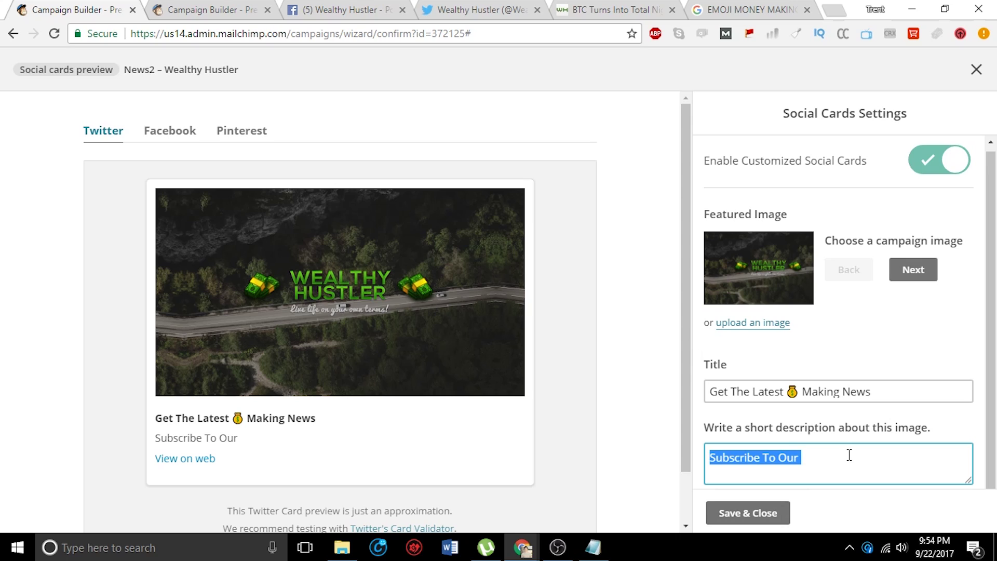
pyautogui.write('BREAKINGL')
pyautogui.press('BackSpace')
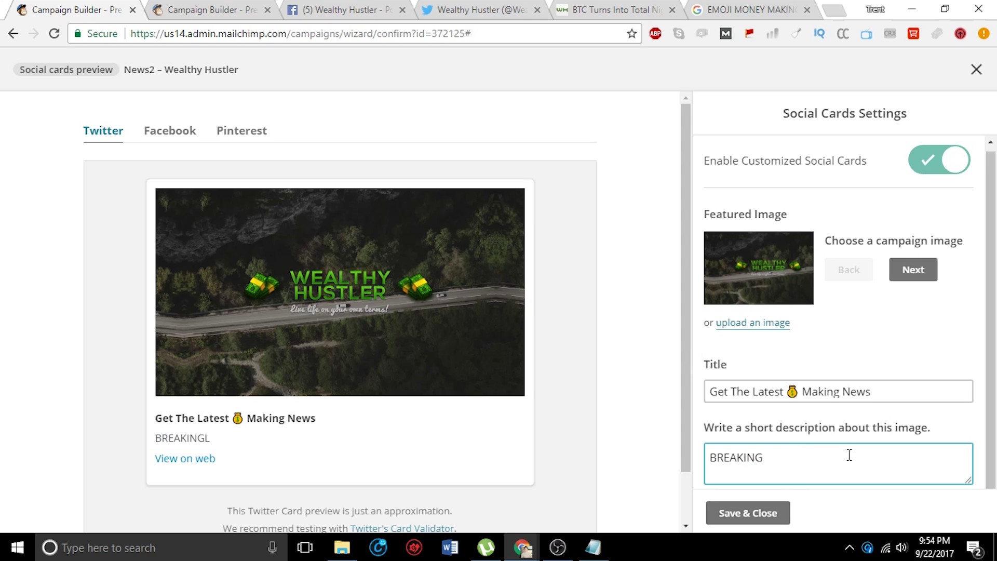
pyautogui.press('BackSpace')
# Change the web search to "EMOJI MONEY" and copy the money with wings emoji from the results.
pyautogui.click(627, 7)
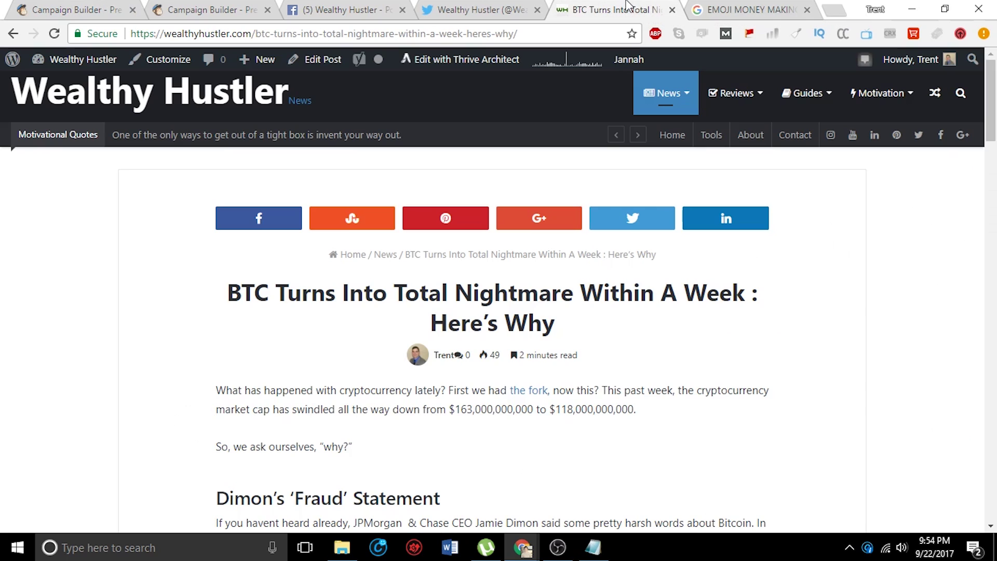
pyautogui.click(725, 8)
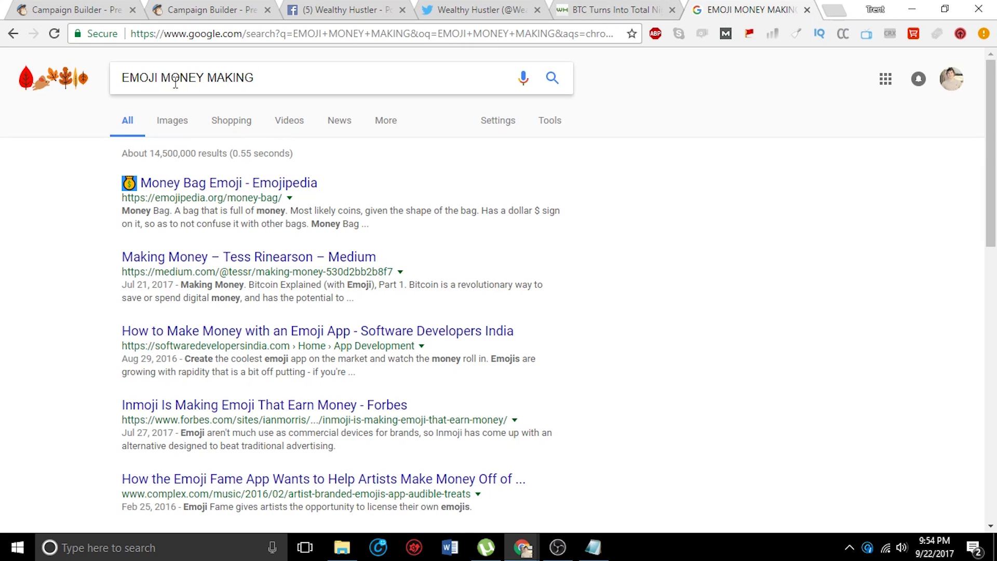
pyautogui.doubleClick(222, 77)
pyautogui.press('BackSpace')
pyautogui.press('Return')
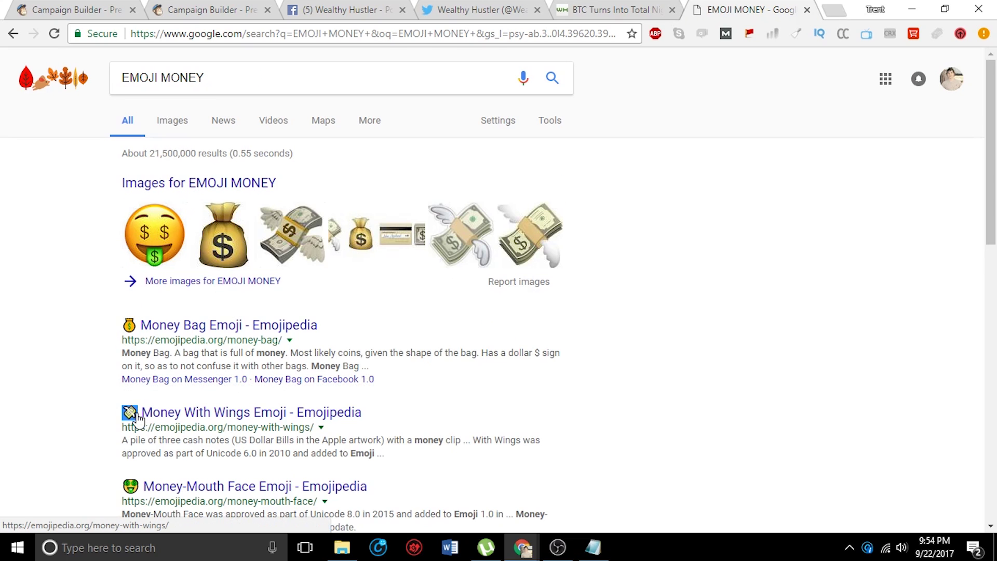
# Complete the social card's description with the copied emoji and the word "NEWS", so it reads "BREAKING 💸 NEWS".
pyautogui.click(86, 6)
pyautogui.write('💸')
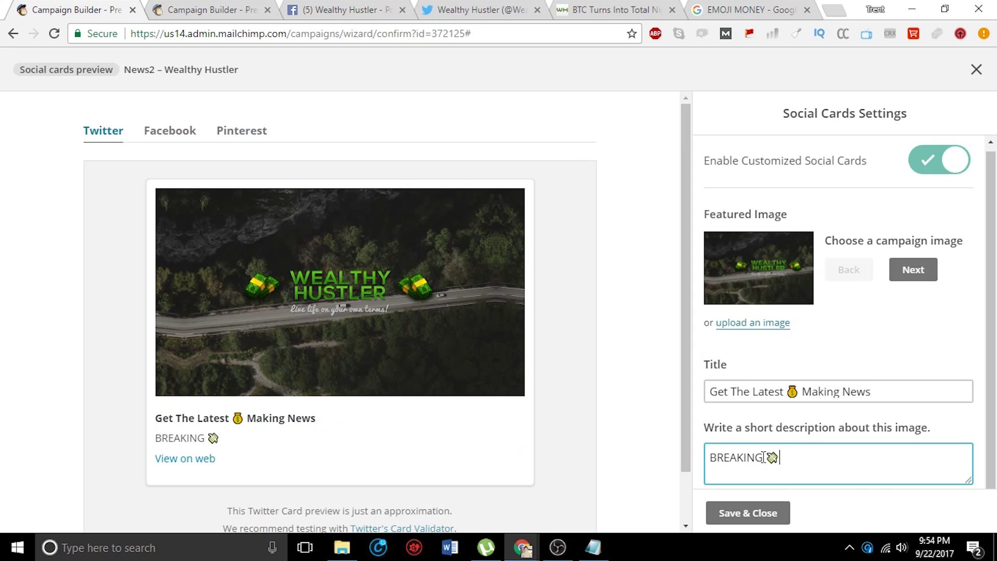
pyautogui.write('NEWS')
# Preview the social card for Facebook and Pinterest, and return to the Twitter preview.
pyautogui.click(190, 133)
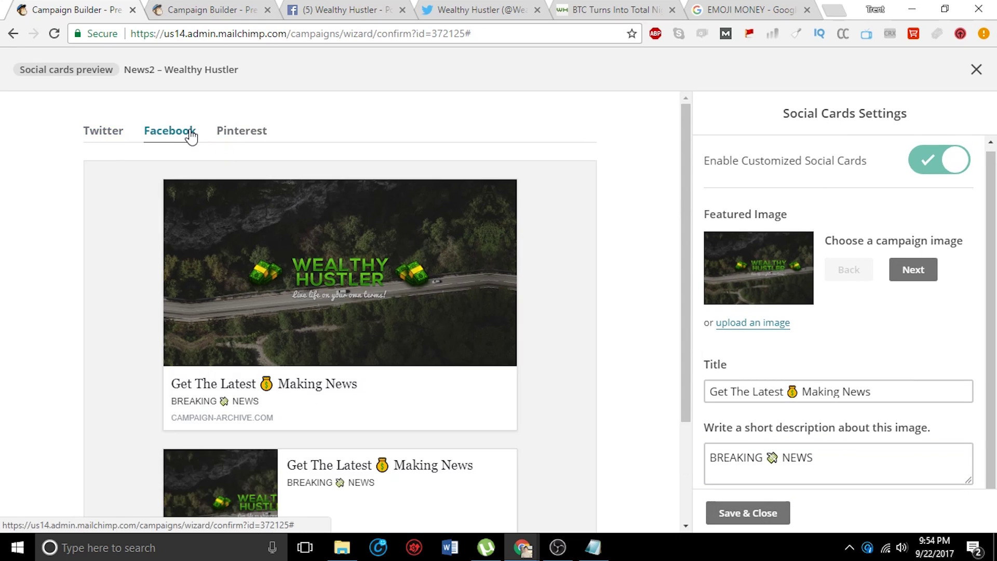
pyautogui.click(222, 130)
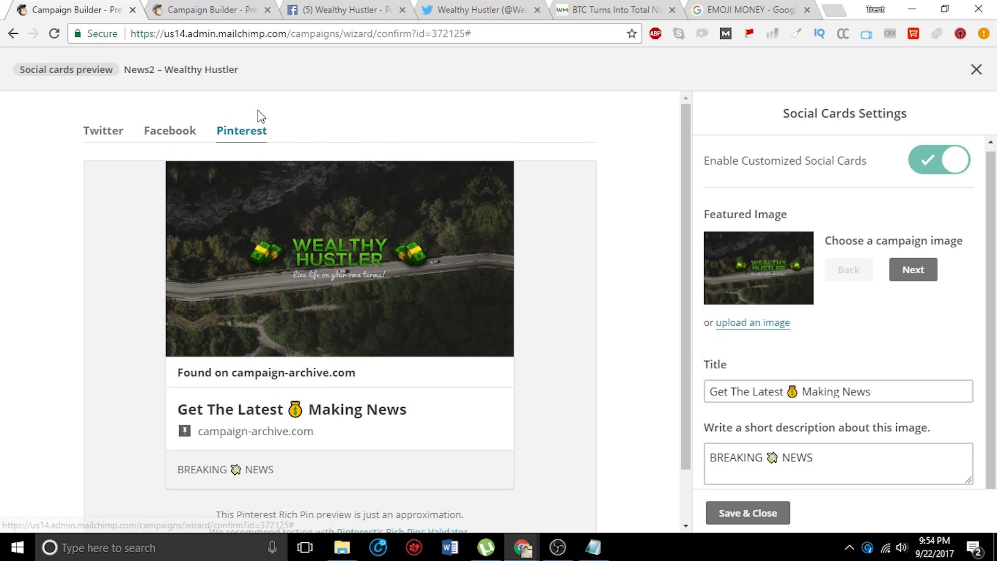
pyautogui.click(179, 134)
pyautogui.click(92, 130)
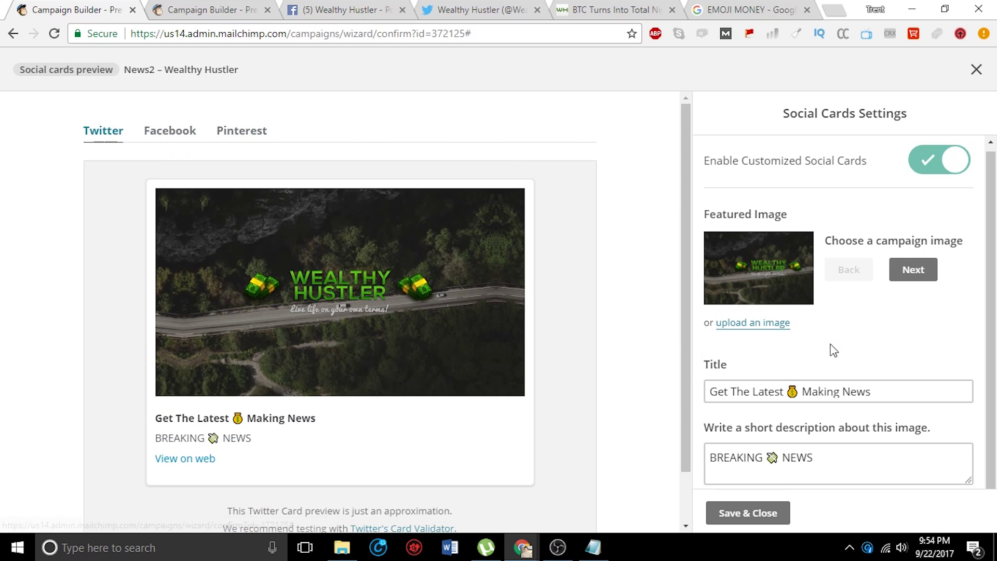
# Save the social card settings and start the RSS campaign for the Wealthy Hustler's List subscribers.
pyautogui.click(748, 514)
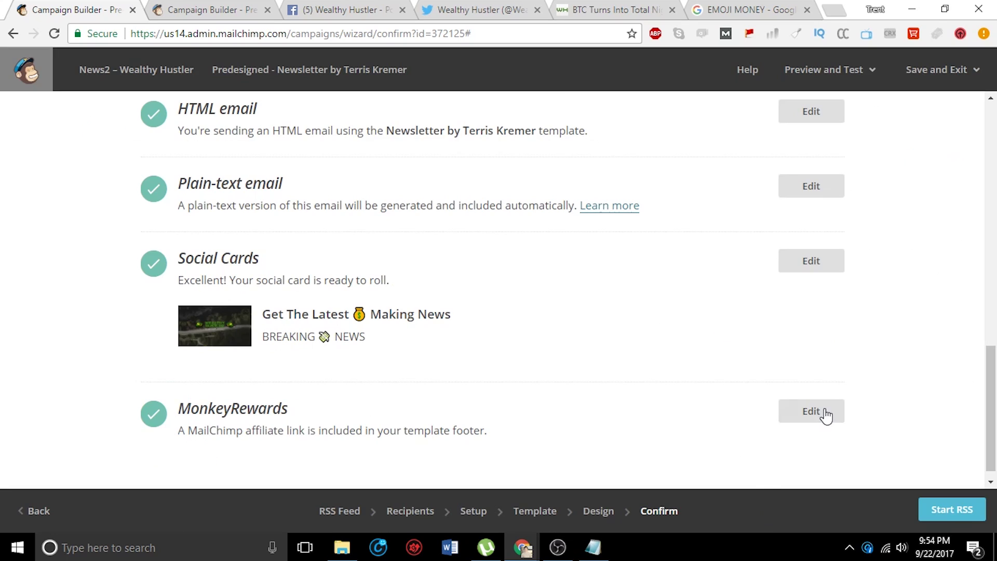
pyautogui.scroll(-1, 824, 414)
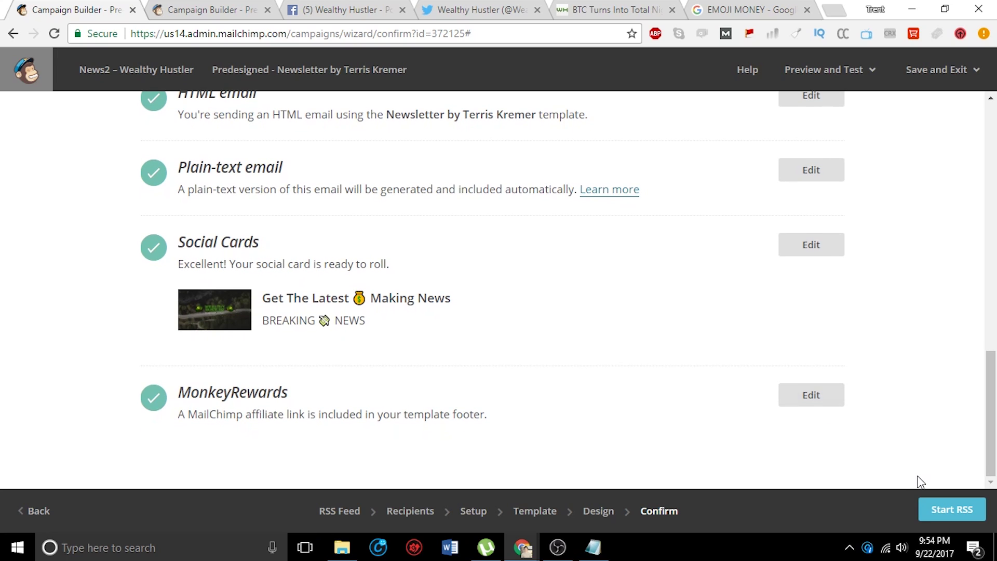
pyautogui.click(943, 512)
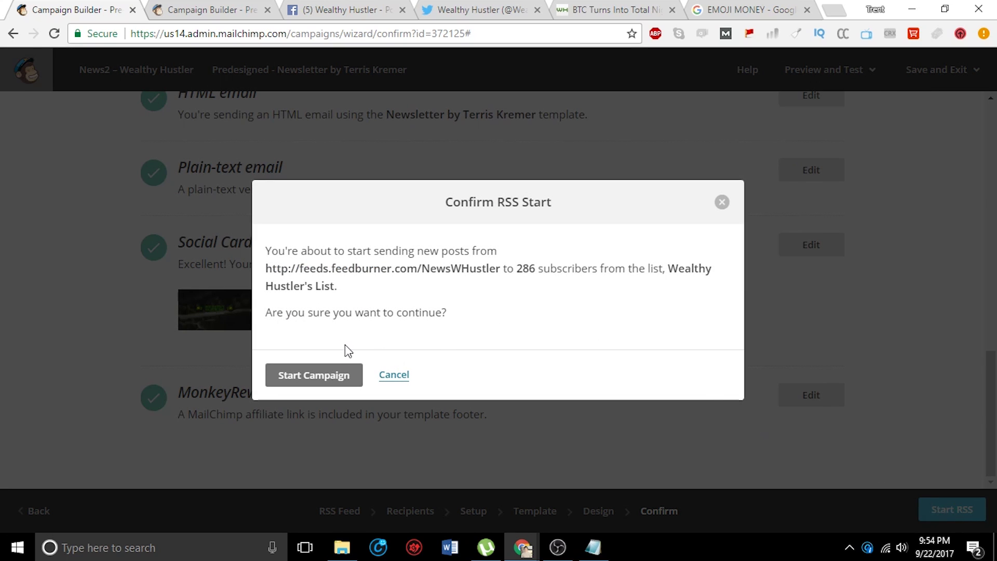
pyautogui.moveTo(265, 270); pyautogui.dragTo(505, 267)
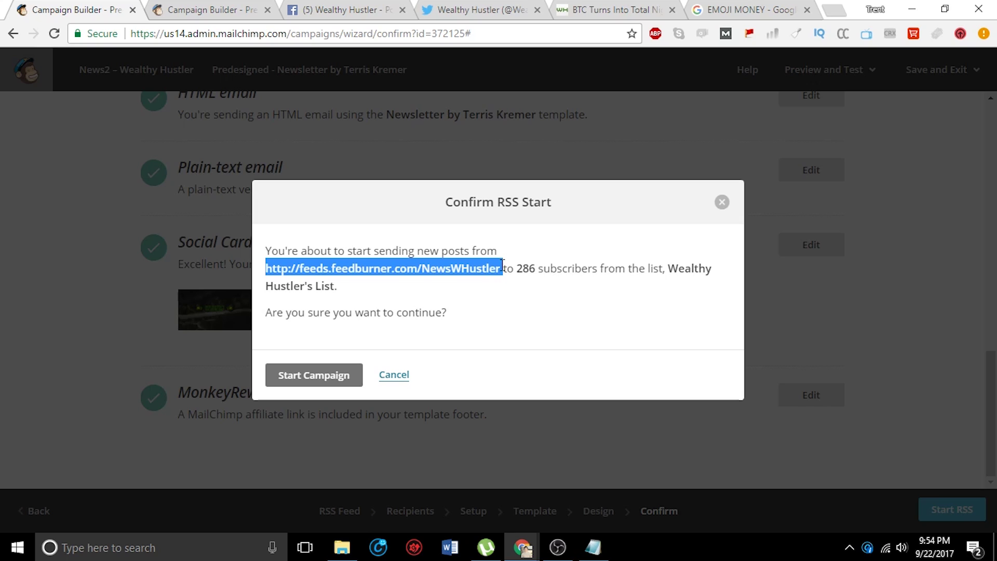
pyautogui.click(335, 378)
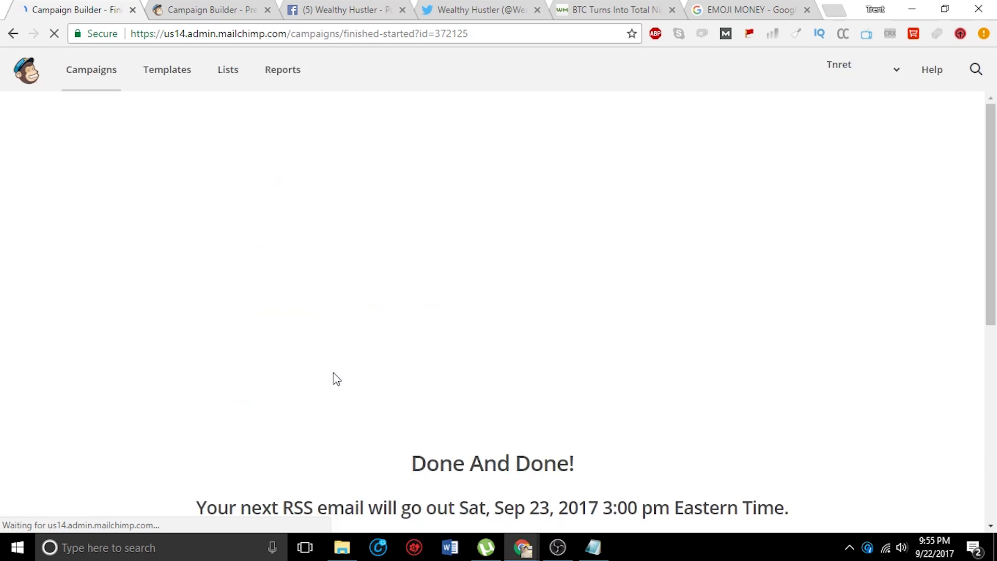
# Check when the next RSS email goes out, and go to the campaigns dashboard.
pyautogui.scroll(-5, 419, 289)
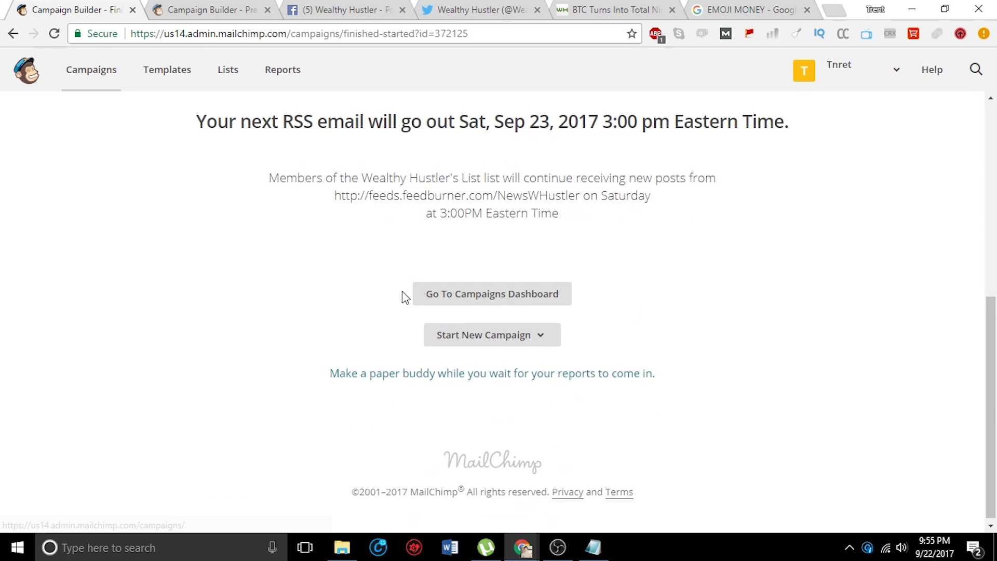
pyautogui.moveTo(196, 246); pyautogui.dragTo(530, 250)
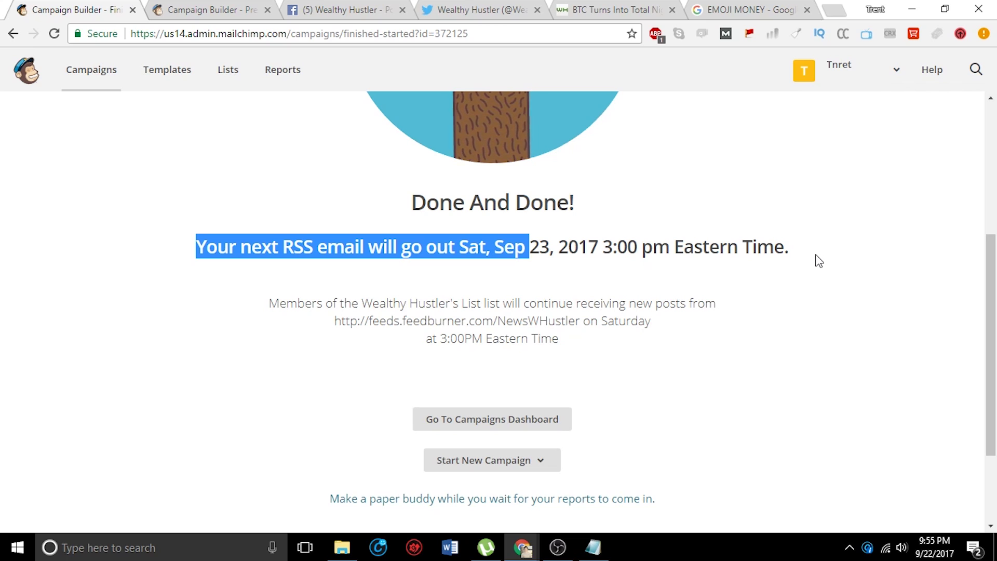
pyautogui.scroll(-1, 675, 312)
pyautogui.click(559, 366)
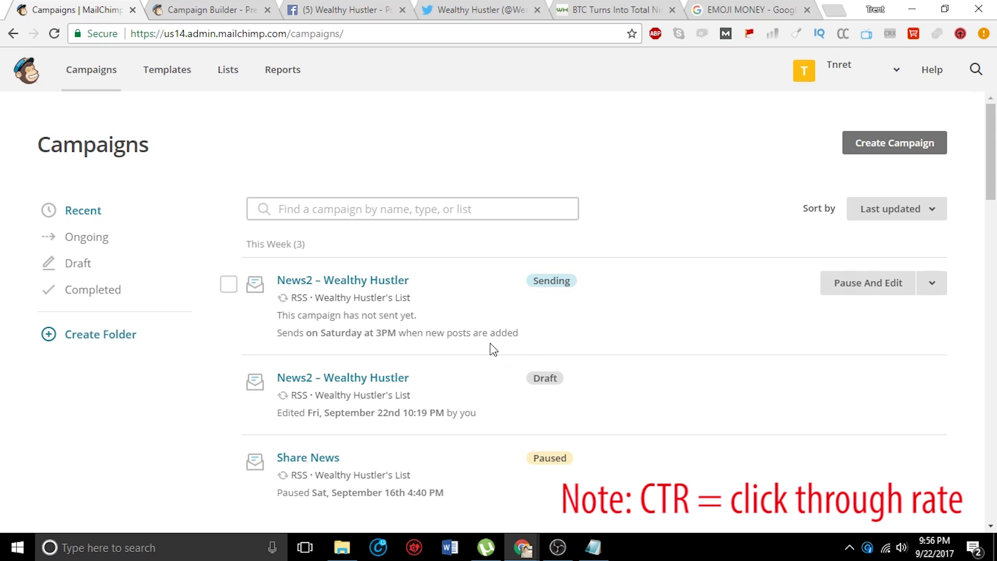
# Open the campaign reports and examine the open and click rate chart and the list of sent campaigns.
pyautogui.click(292, 89)
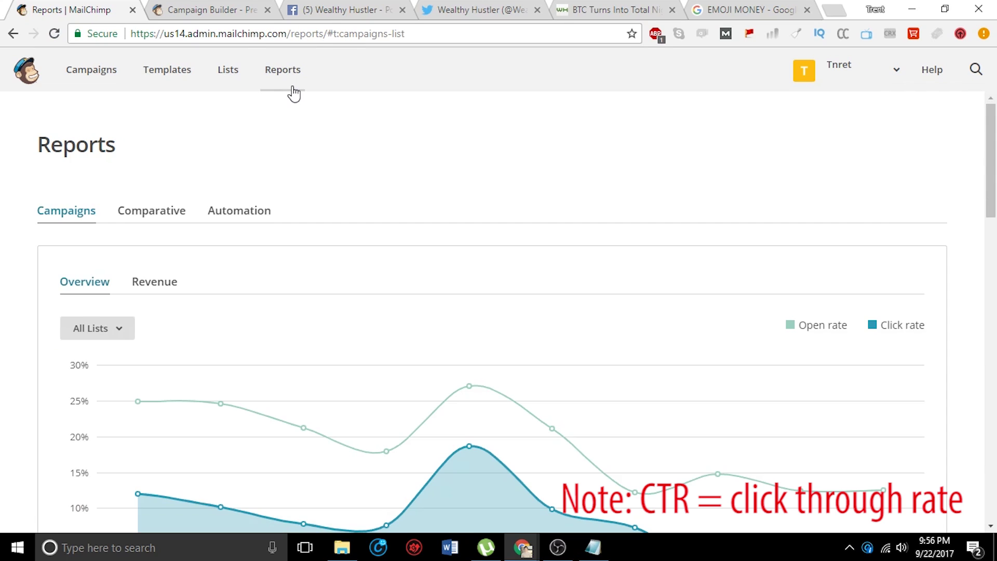
pyautogui.scroll(-2, 49, 158)
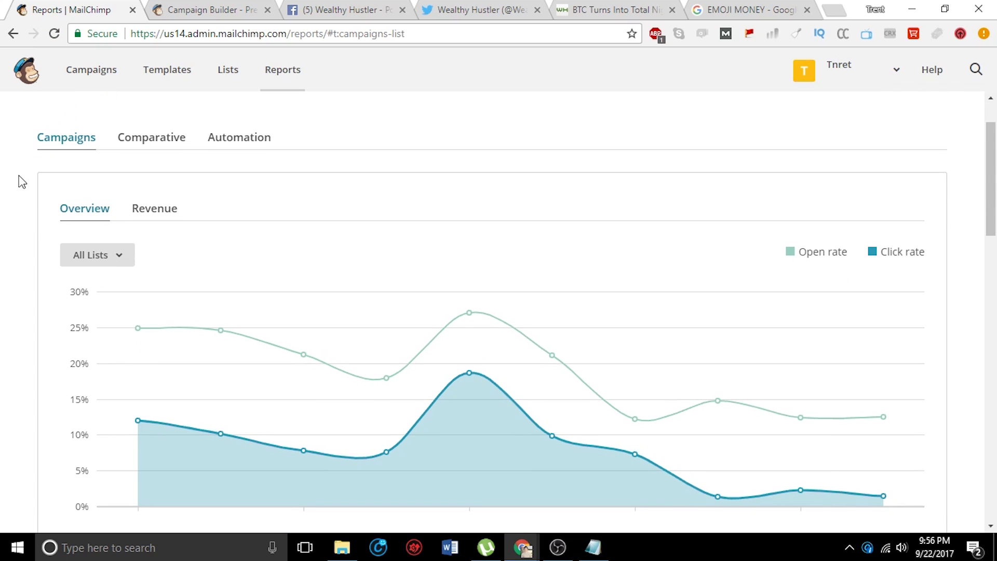
pyautogui.scroll(-4, 176, 216)
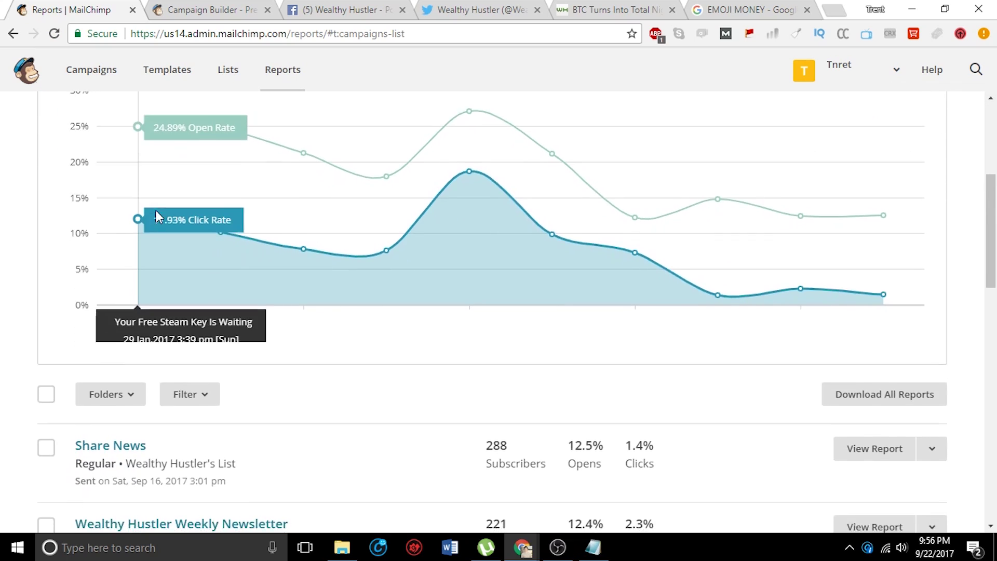
pyautogui.scroll(-2, 179, 235)
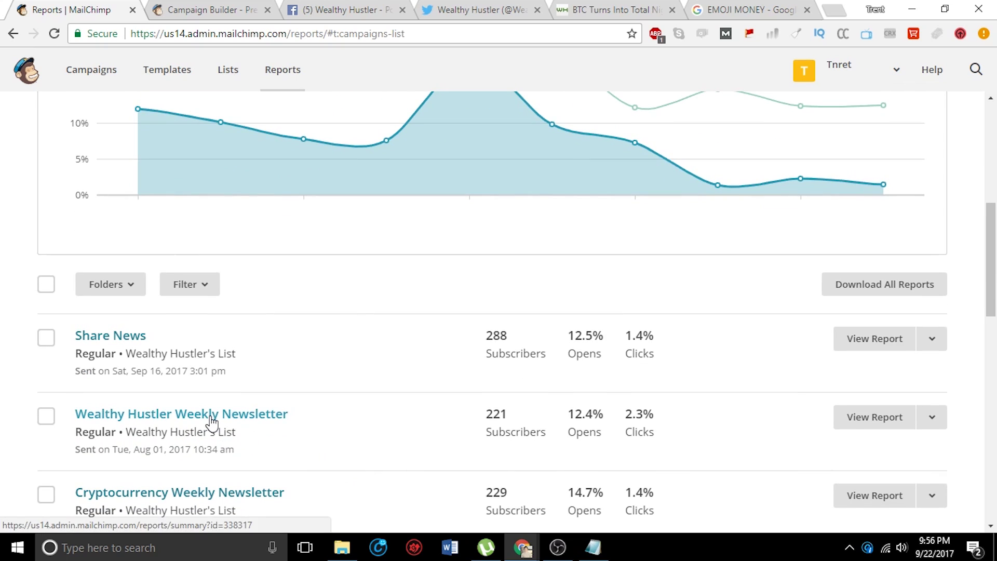
# Open the Wealthy Hustler Weekly Newsletter report and look over its recipients, subject, open rate and click rate.
pyautogui.click(212, 420)
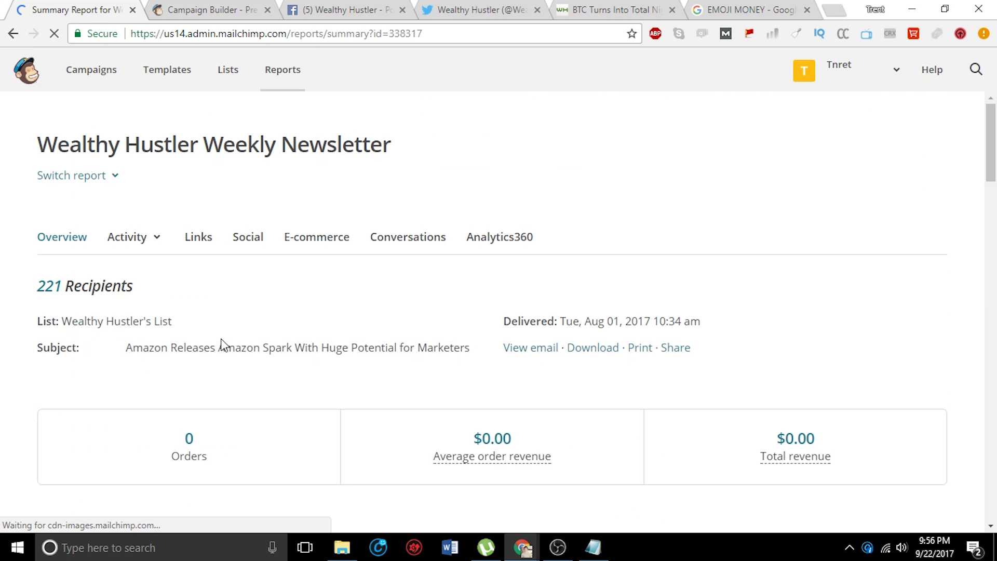
pyautogui.scroll(-2, 228, 345)
pyautogui.scroll(-1, 230, 345)
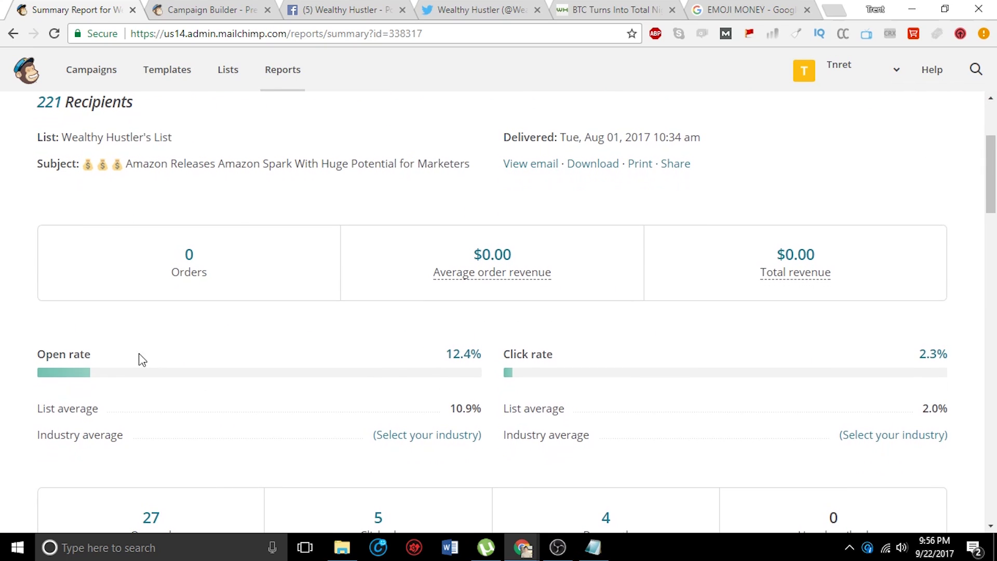
pyautogui.scroll(-3, 125, 357)
pyautogui.scroll(-3, 86, 359)
pyautogui.scroll(5, 58, 363)
pyautogui.scroll(4, 57, 361)
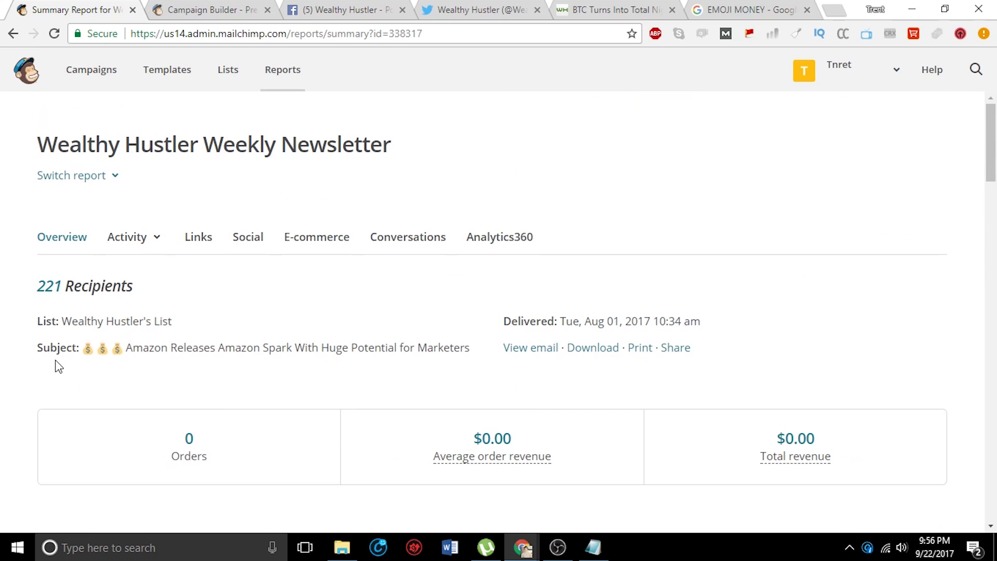
# Examine the newsletter report's delivery statistics and its top links clicked.
pyautogui.click(108, 252)
pyautogui.scroll(-5, 243, 292)
pyautogui.scroll(-8, 243, 292)
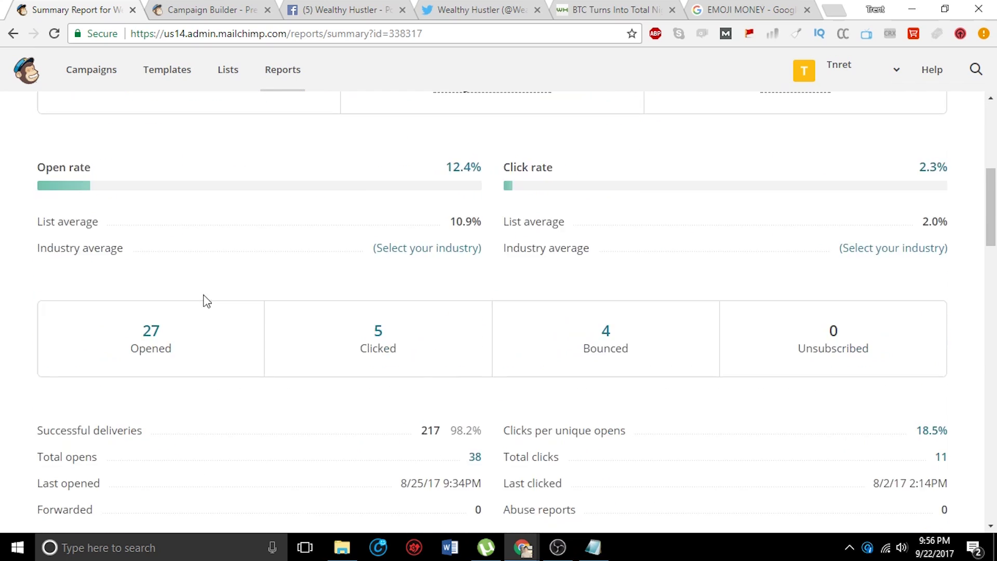
pyautogui.scroll(-7, 193, 303)
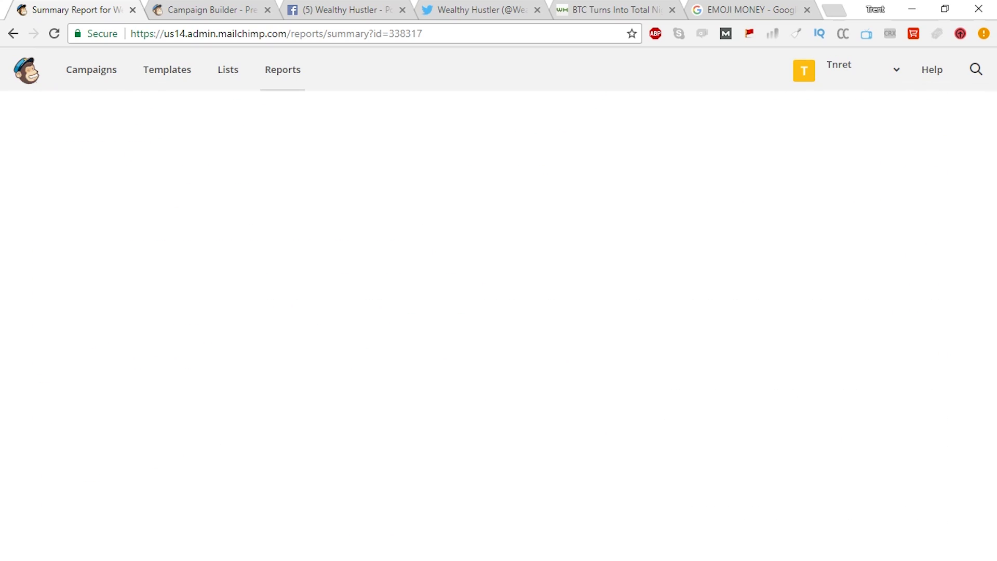
pyautogui.scroll(-3, 187, 304)
pyautogui.moveTo(993, 475); pyautogui.dragTo(977, 332)
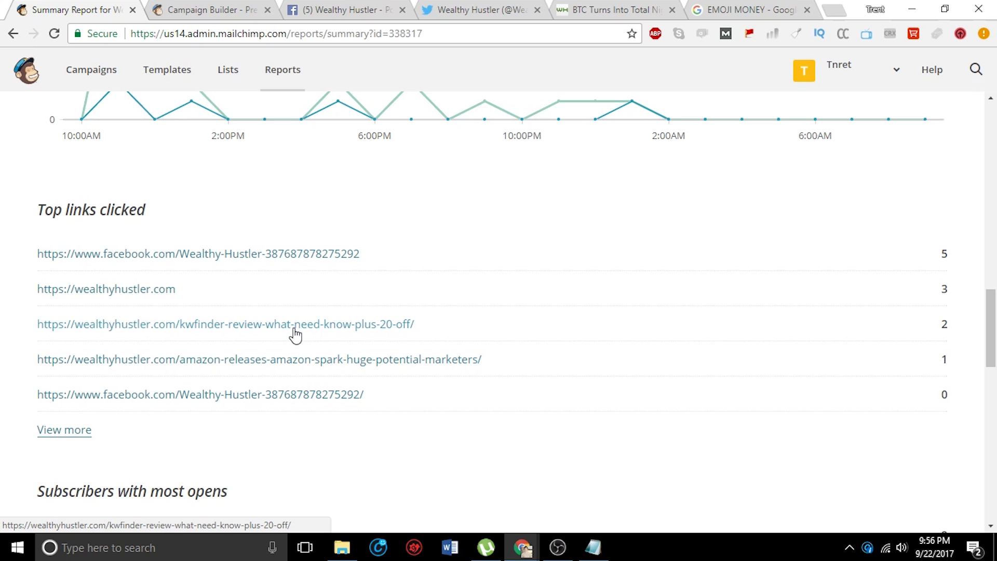
# Return to the newsletter report's summary and highlight its open rate and click rate figures.
pyautogui.scroll(9, 139, 326)
pyautogui.scroll(5, 487, 352)
pyautogui.scroll(2, 223, 330)
pyautogui.moveTo(447, 301); pyautogui.dragTo(478, 311)
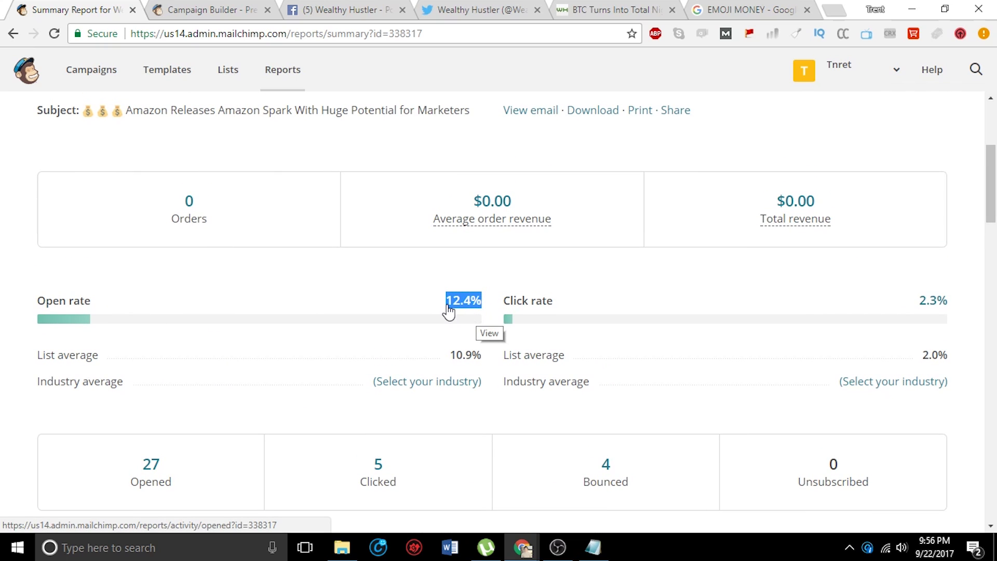
pyautogui.doubleClick(923, 299)
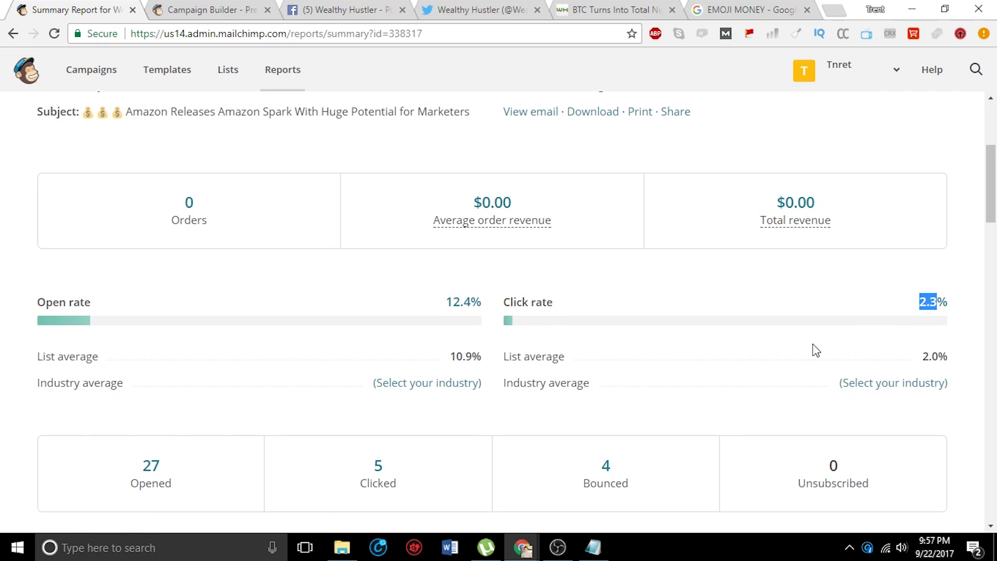
pyautogui.scroll(2, 816, 350)
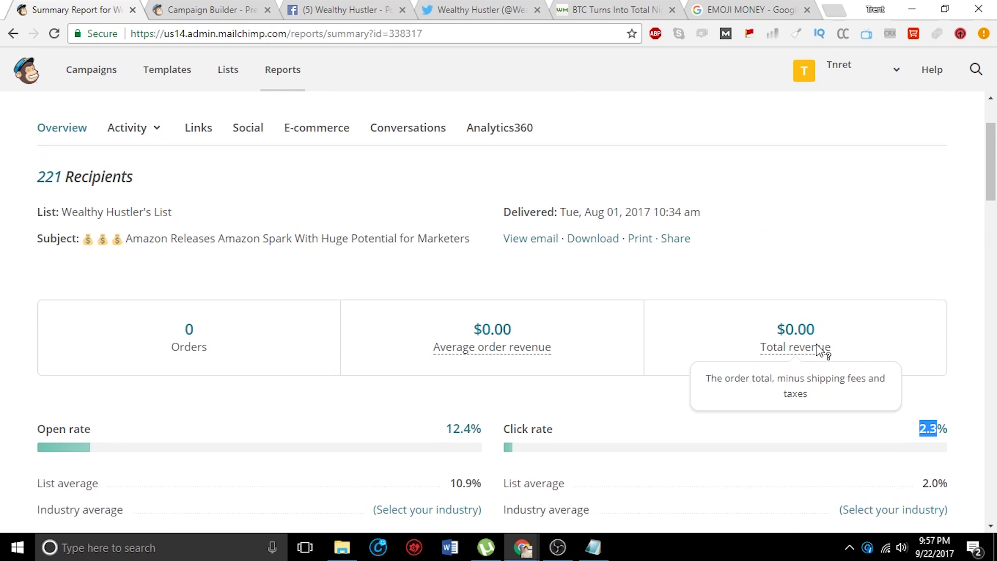
# View the report's available activity categories, and review its opened, clicked, bounced and unsubscribed figures.
pyautogui.click(134, 137)
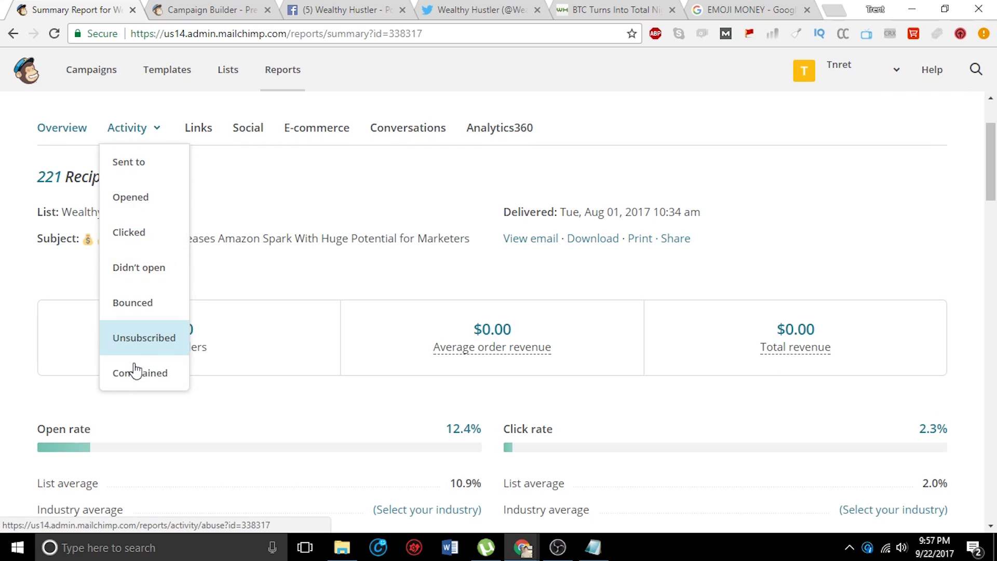
pyautogui.scroll(1, 58, 358)
pyautogui.click(21, 392)
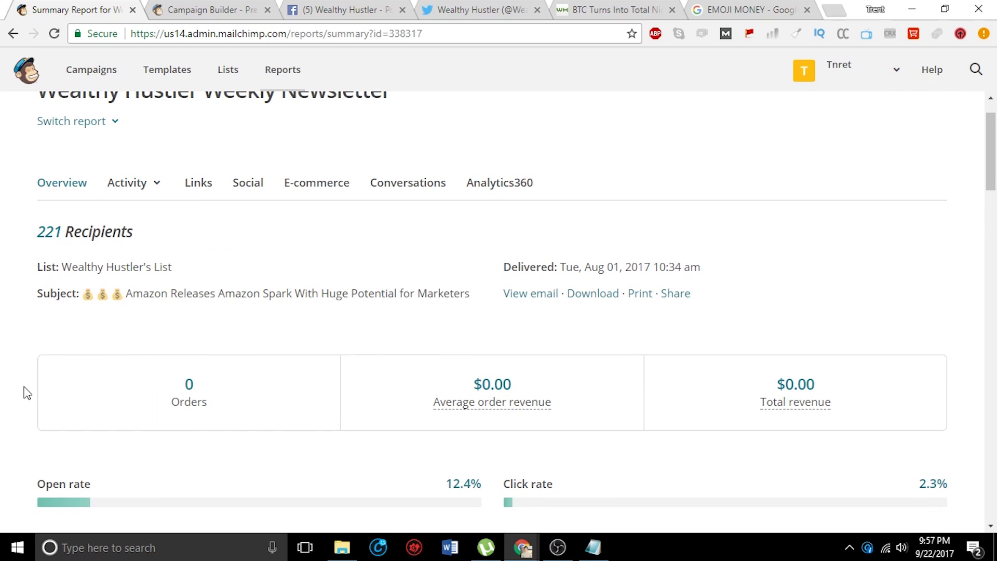
pyautogui.scroll(-3, 26, 392)
pyautogui.scroll(-3, 29, 389)
pyautogui.scroll(-2, 35, 382)
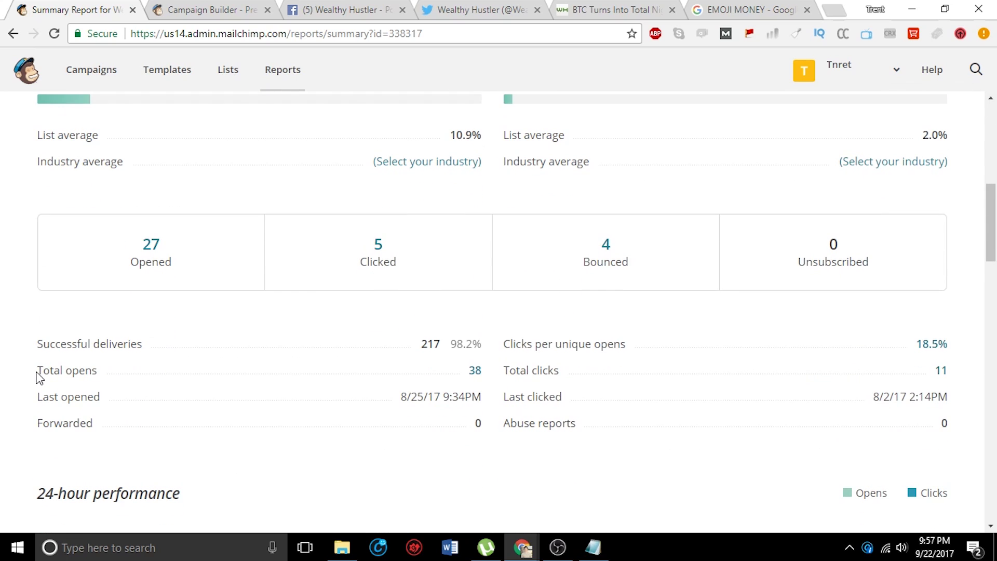